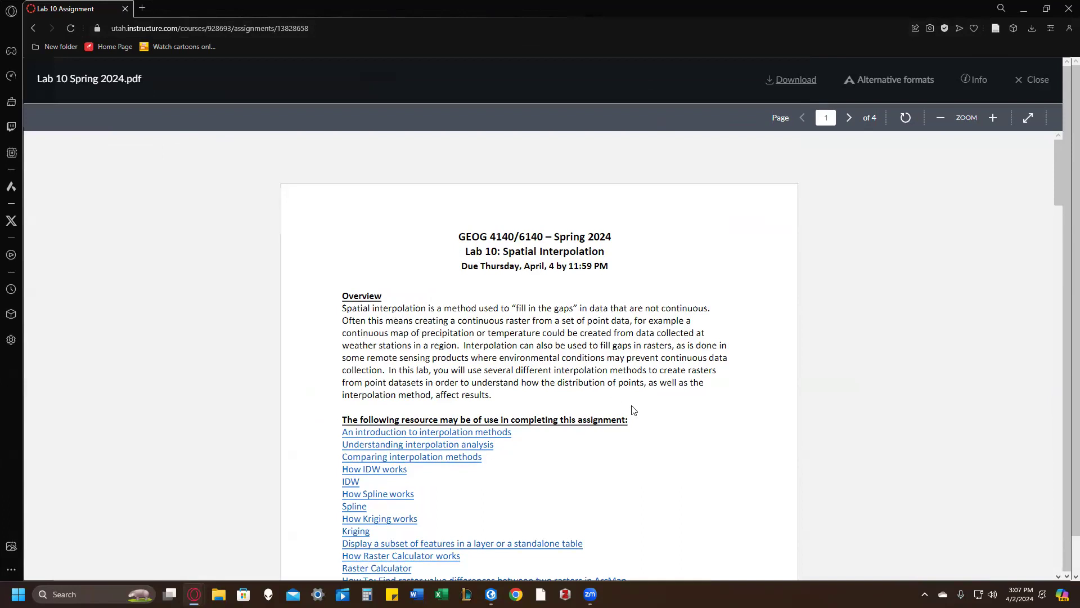
Step: Read the Lab 10 instructions, switch to ArcGIS Pro and turn off the World Topographic Map and World Hillshade basemap layers
{"action": "scroll", "coordinate": [632, 408], "scroll_direction": "down", "scroll_amount": 3}
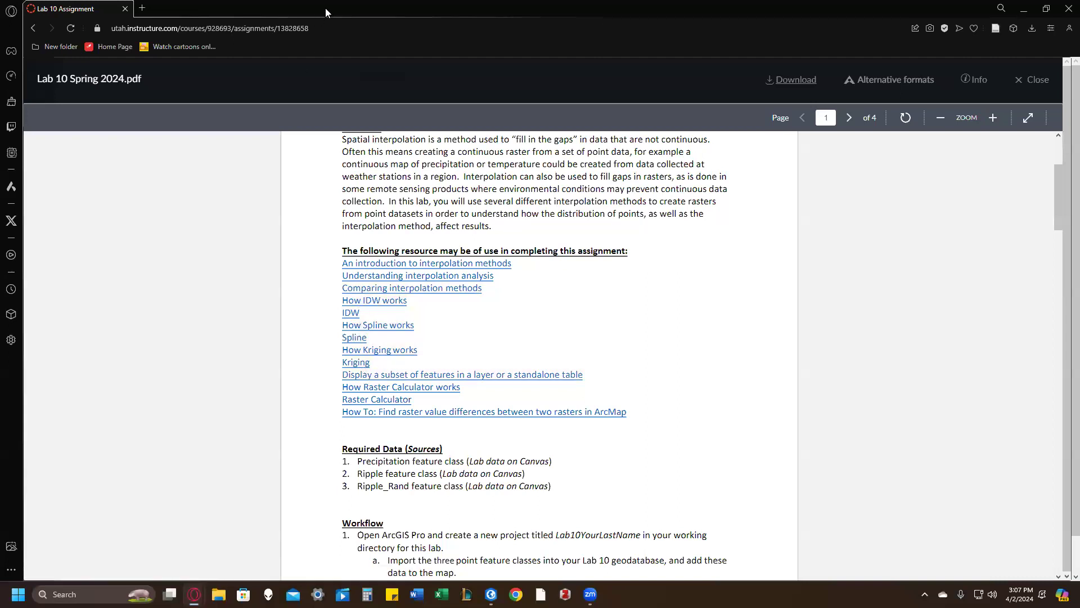
{"action": "key", "text": "super+Left"}
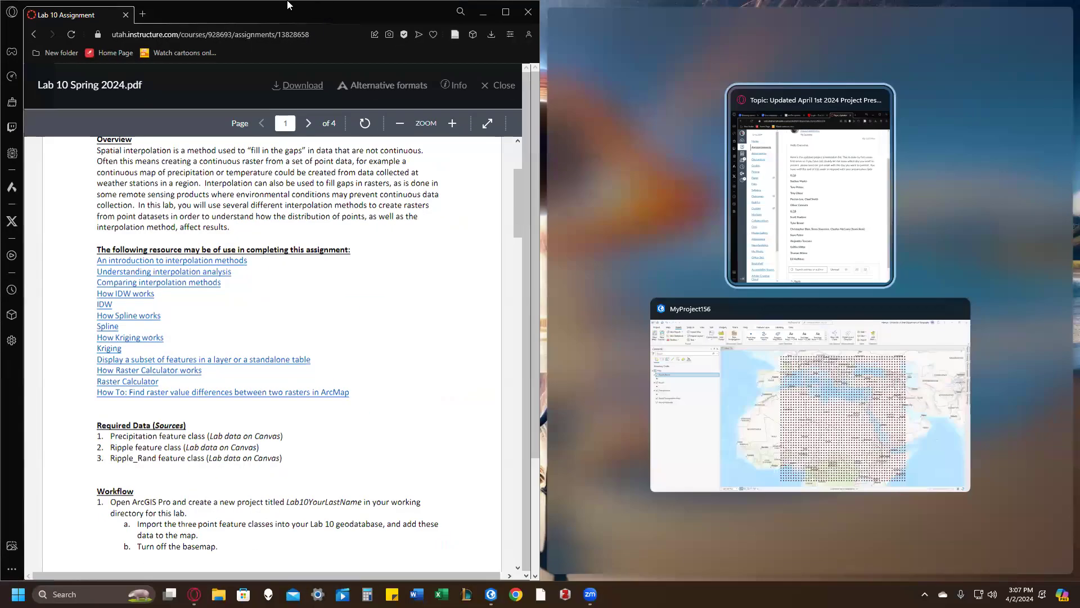
{"action": "left_click_drag", "start_coordinate": [67, 15], "coordinate": [0, 15]}
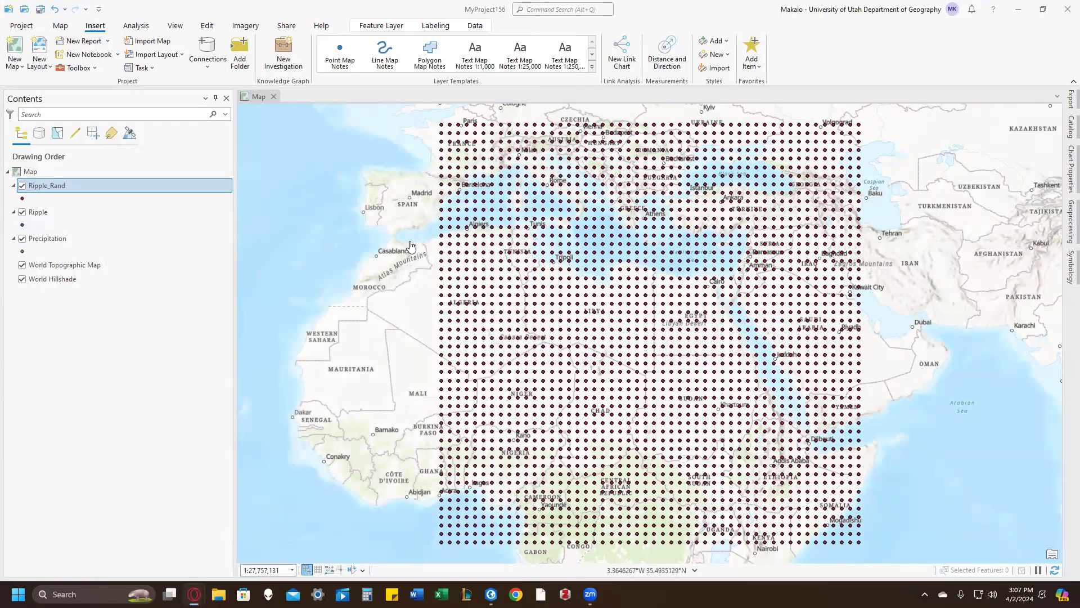
{"action": "left_click", "coordinate": [22, 265]}
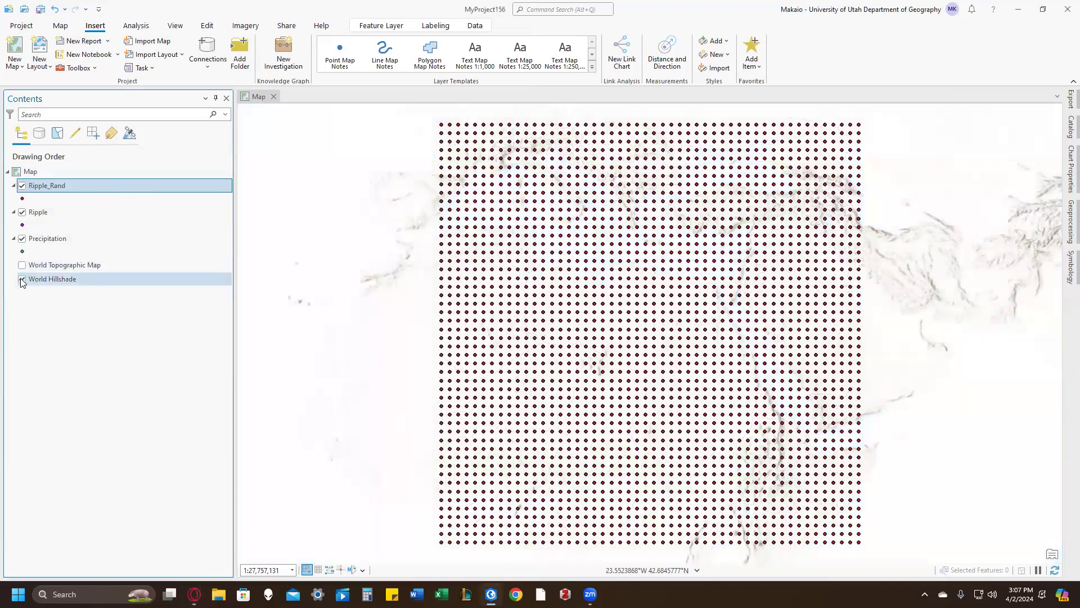
{"action": "left_click", "coordinate": [22, 279]}
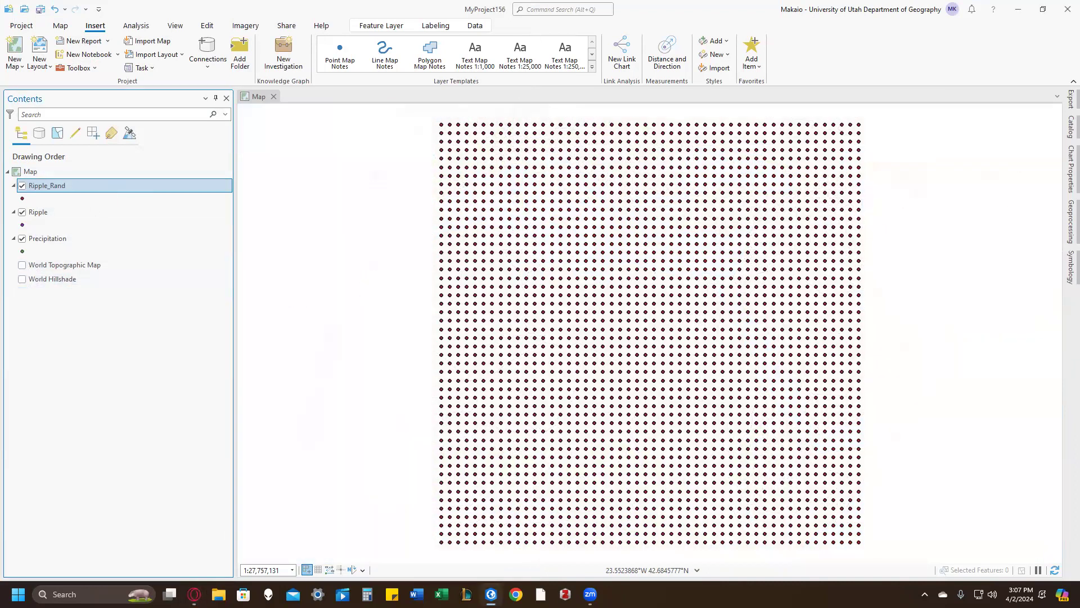
Step: Run the IDW tool on the Ripple points with Random as the Z value field, naming the output raster Idw_Ripple_Q3
{"action": "left_click", "coordinate": [530, 9]}
{"action": "left_click", "coordinate": [572, 83]}
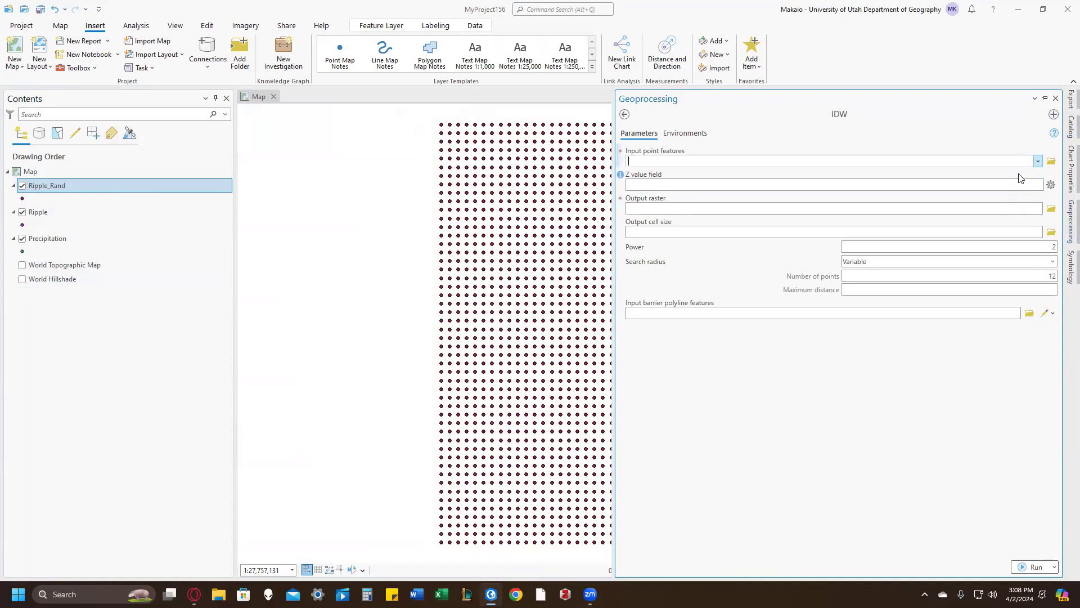
{"action": "left_click", "coordinate": [1038, 162]}
{"action": "left_click", "coordinate": [996, 182]}
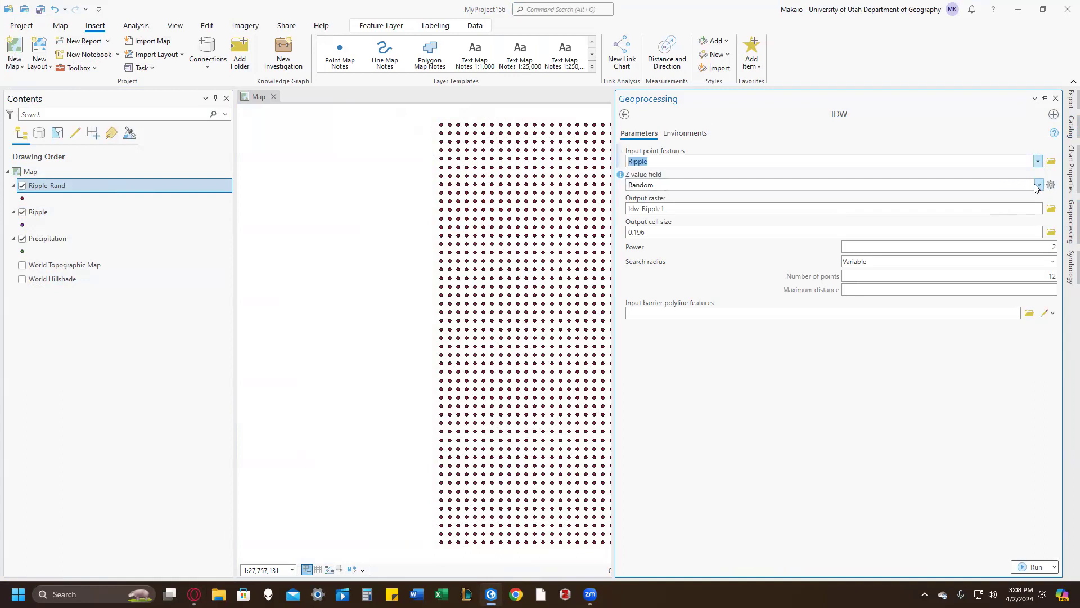
{"action": "left_click", "coordinate": [731, 208]}
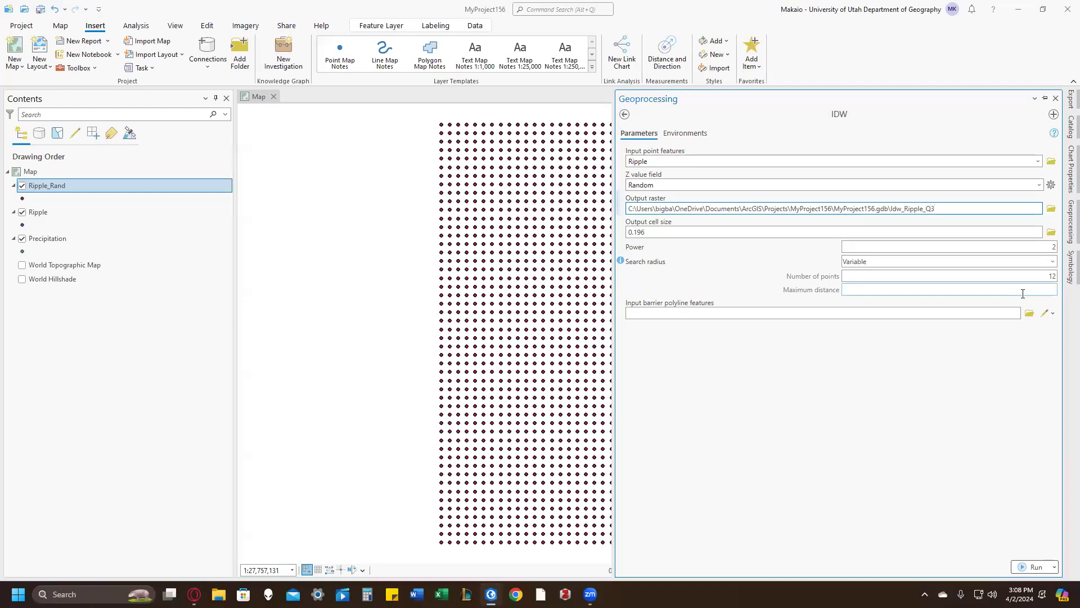
{"action": "left_click", "coordinate": [924, 470]}
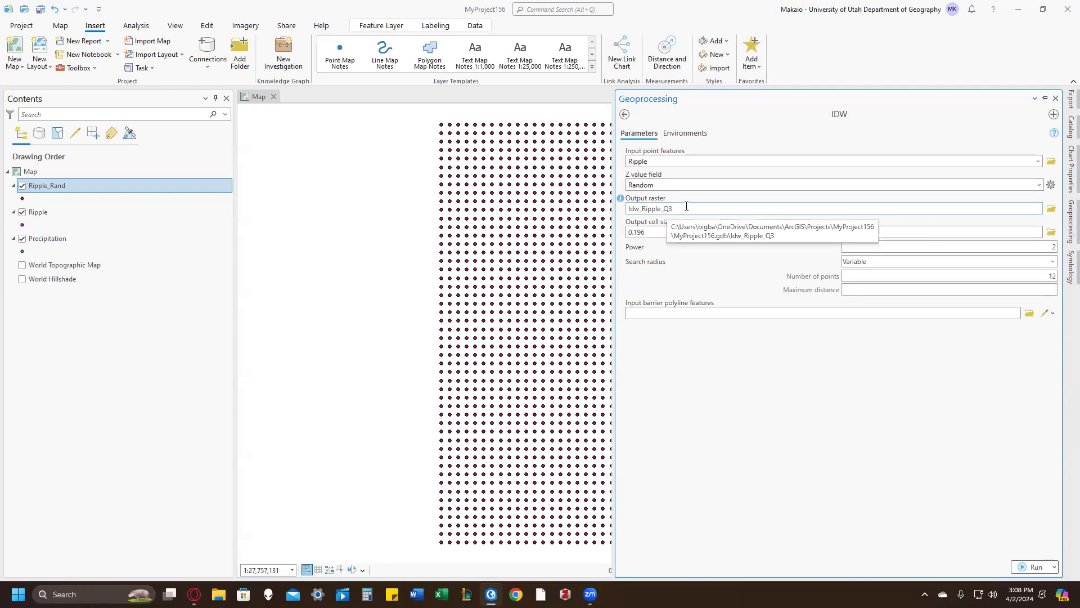
{"action": "left_click", "coordinate": [1033, 567]}
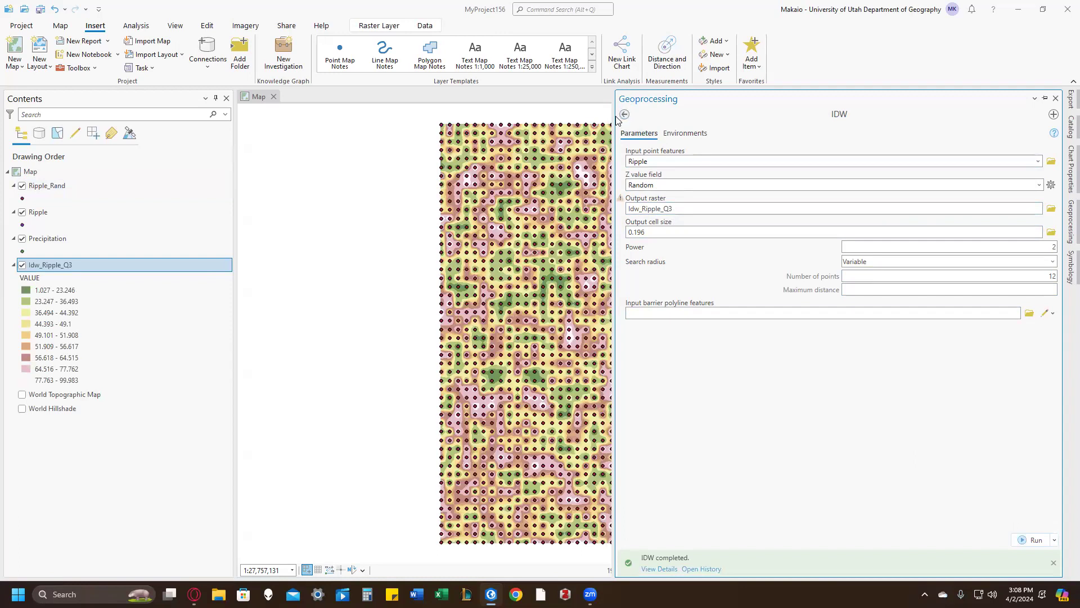
Step: Run the Spline tool on the Ripple points with the Random Z value field, naming the output raster Spline_Ripple_Q3
{"action": "left_click", "coordinate": [563, 9]}
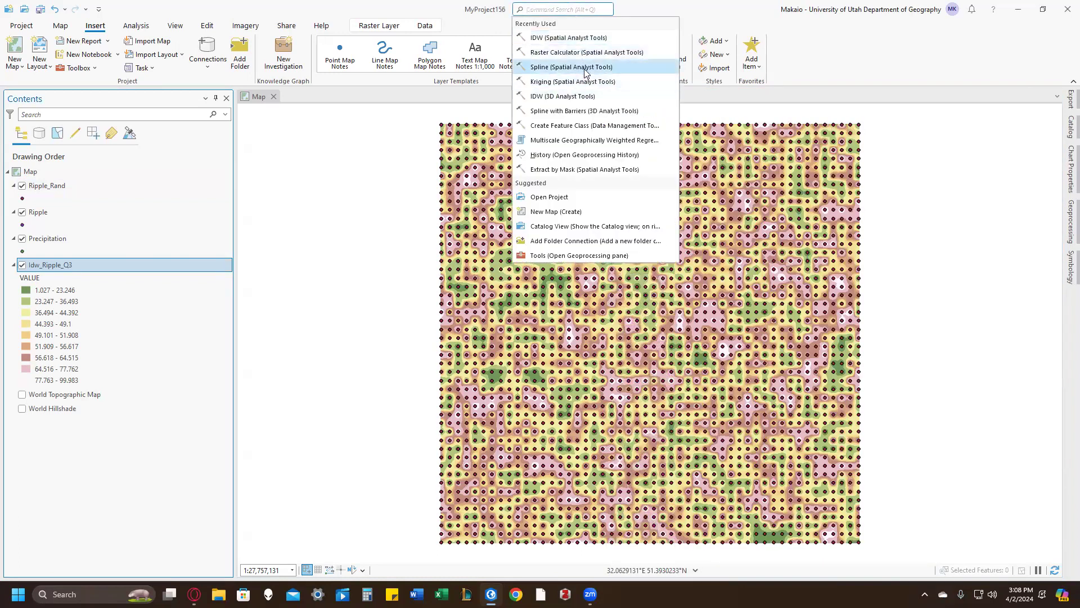
{"action": "left_click", "coordinate": [585, 68]}
{"action": "left_click", "coordinate": [1038, 161]}
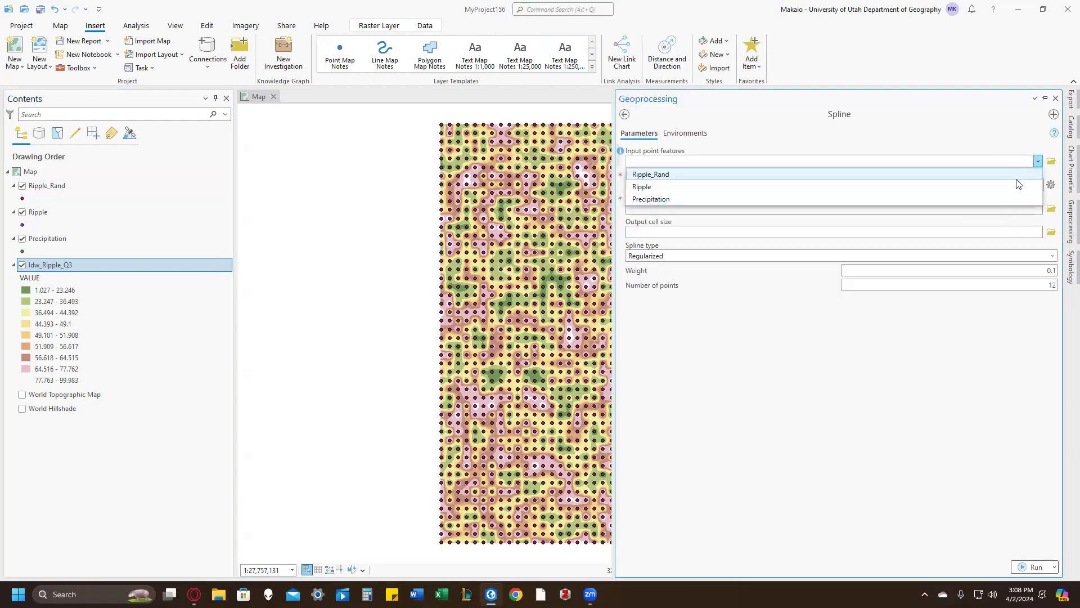
{"action": "left_click", "coordinate": [1018, 186]}
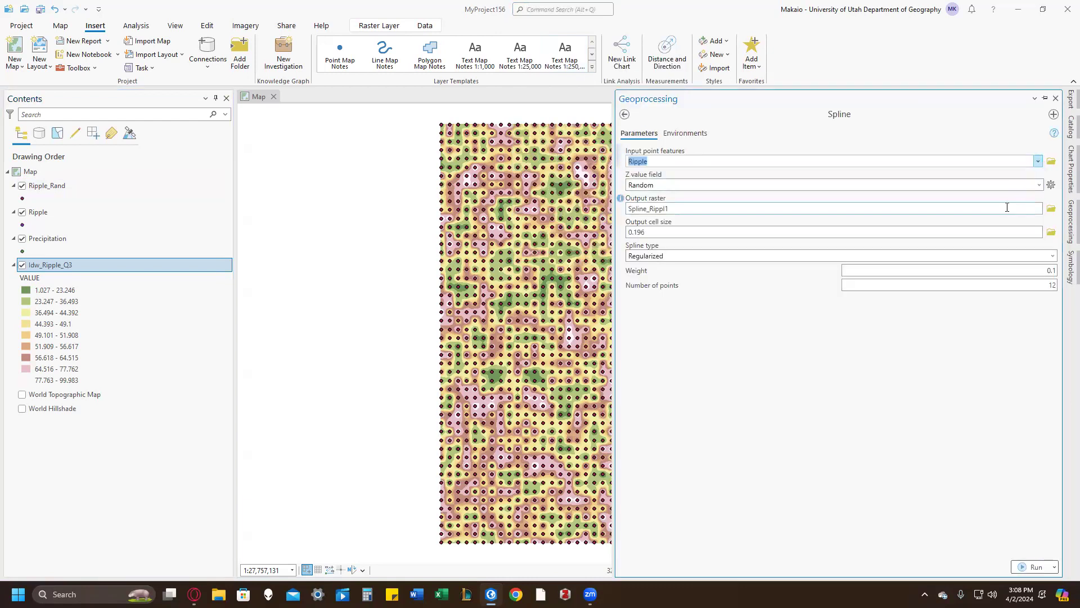
{"action": "left_click", "coordinate": [1007, 208]}
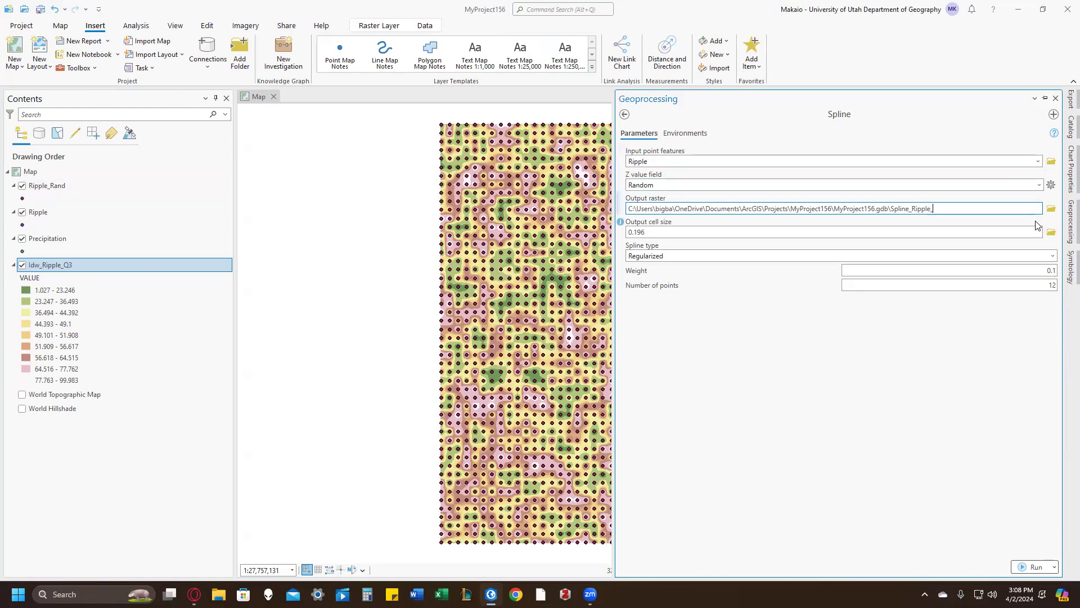
{"action": "left_click", "coordinate": [1042, 493]}
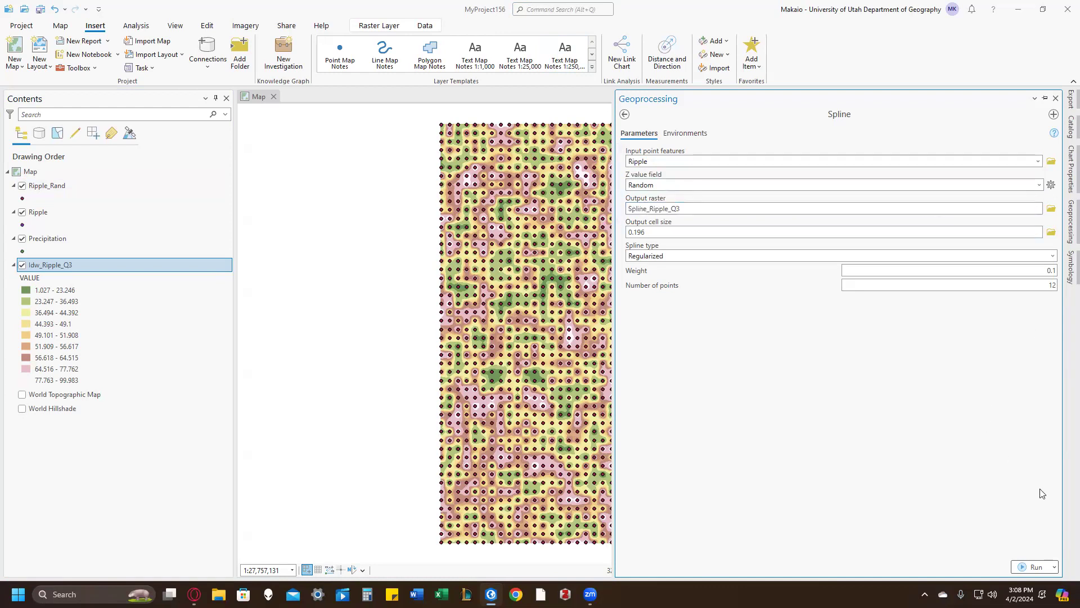
{"action": "left_click", "coordinate": [1043, 568]}
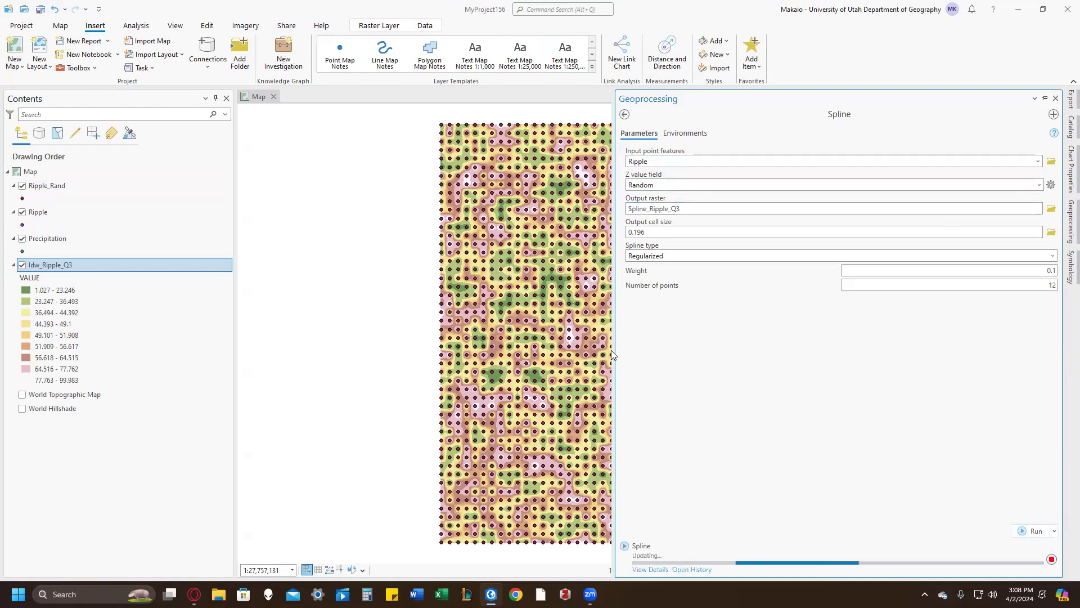
Step: Run the Kriging tool on the Ripple points with the Random Z value field, naming the output surface raster Kriging_Ripple_Q3
{"action": "left_click", "coordinate": [543, 9]}
{"action": "left_click", "coordinate": [557, 82]}
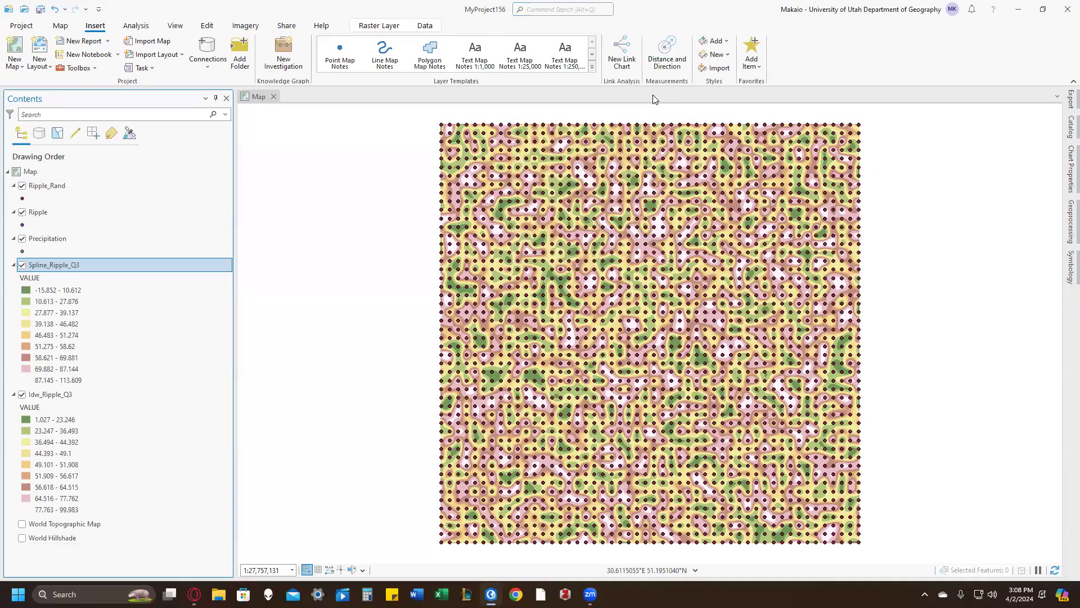
{"action": "left_click", "coordinate": [1039, 177]}
{"action": "left_click", "coordinate": [903, 201]}
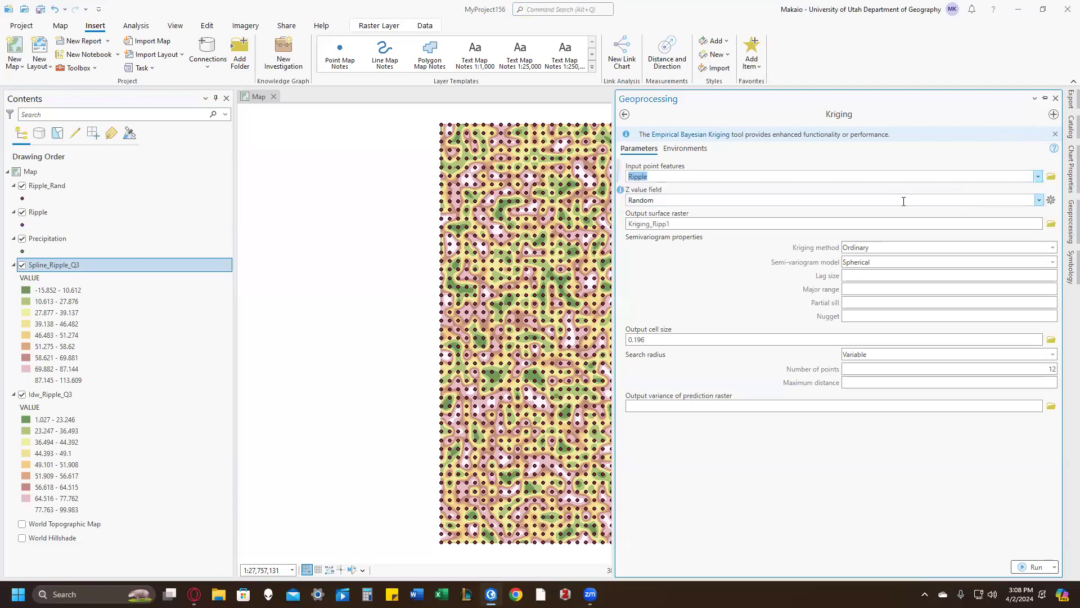
{"action": "left_click", "coordinate": [782, 223]}
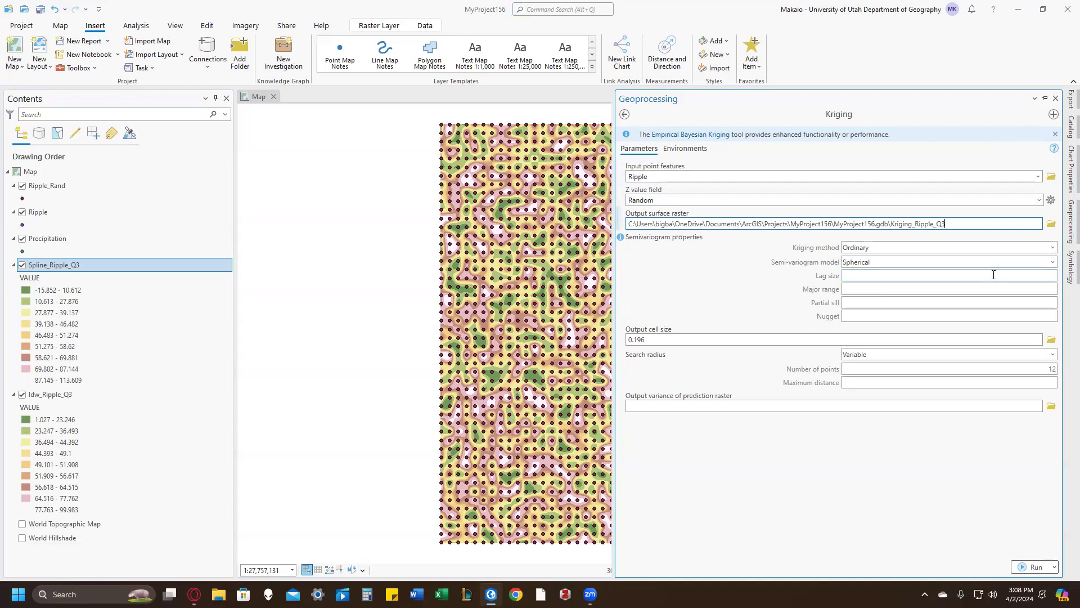
{"action": "left_click", "coordinate": [1034, 567]}
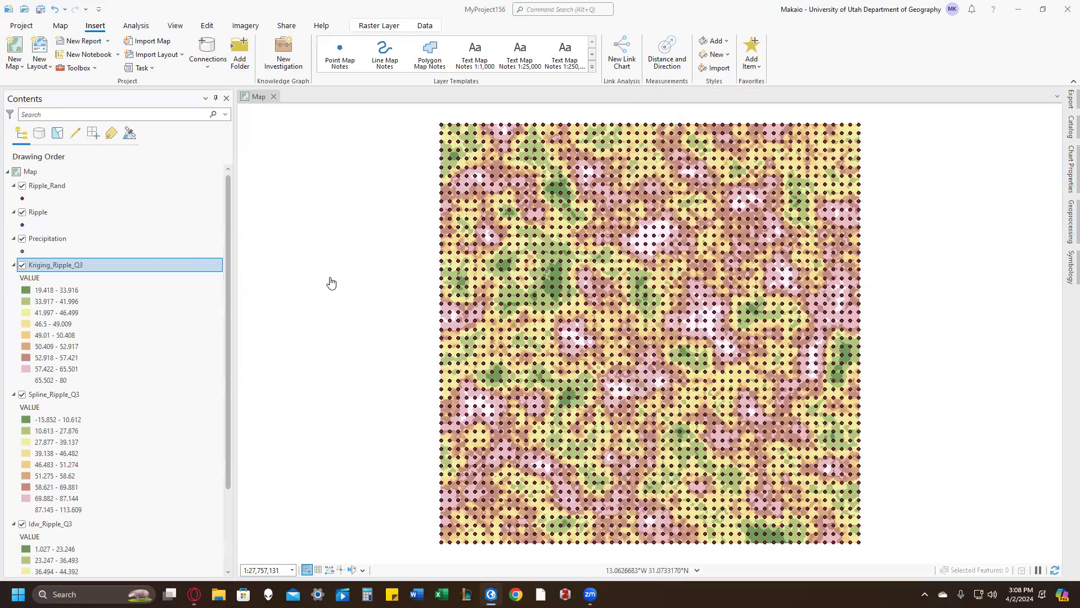
Step: Collapse the legends of the Kriging_Ripple_Q3, Spline_Ripple_Q3 and Idw_Ripple_Q3 layers
{"action": "left_click_drag", "start_coordinate": [331, 283], "coordinate": [323, 275]}
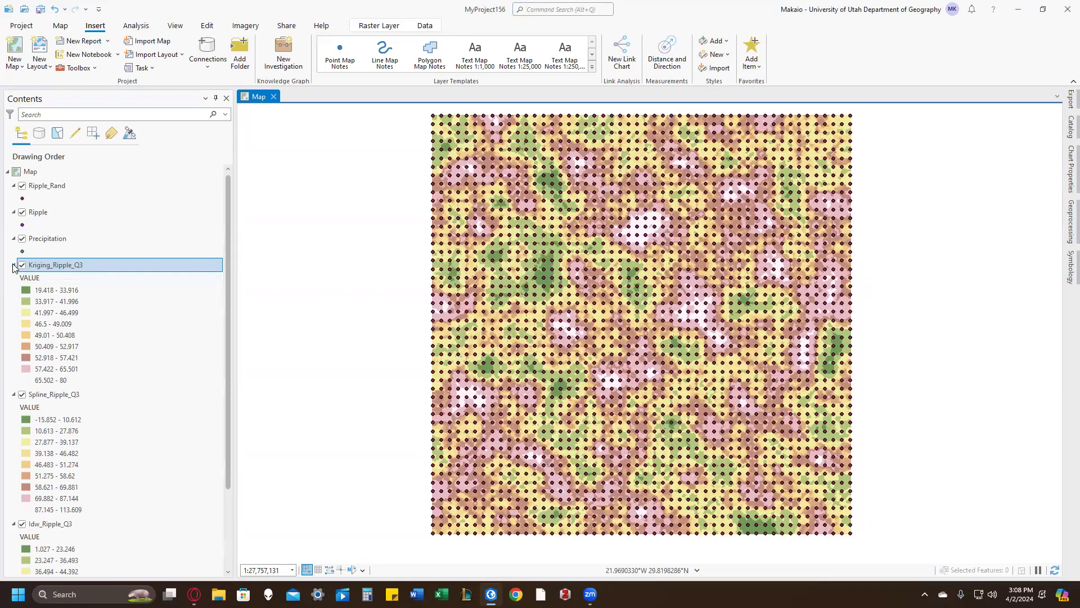
{"action": "left_click", "coordinate": [13, 265]}
{"action": "left_click", "coordinate": [14, 279]}
{"action": "left_click", "coordinate": [13, 293]}
{"action": "left_click", "coordinate": [14, 294]}
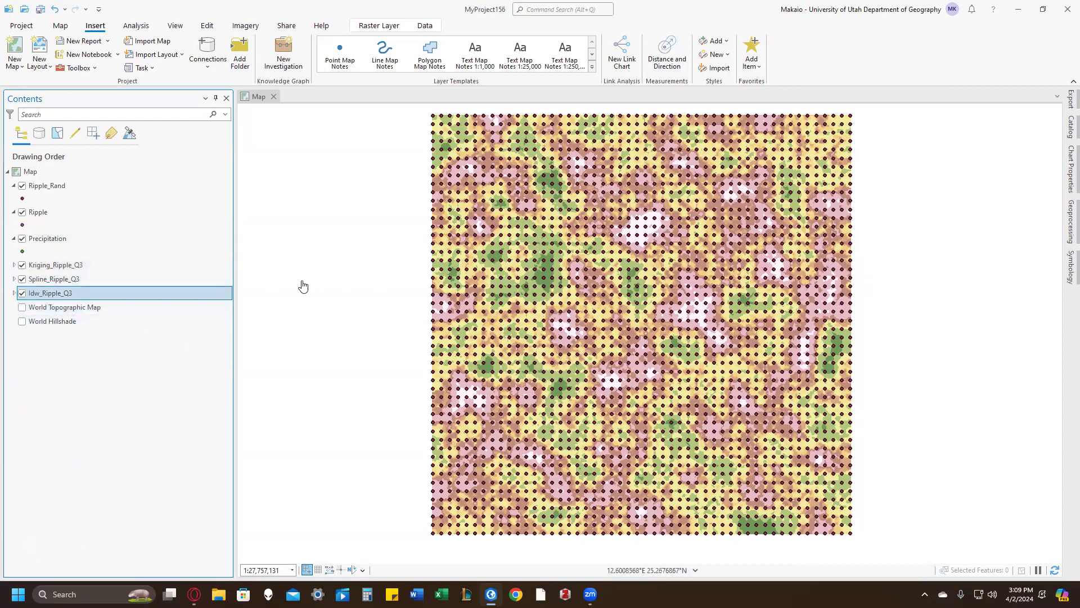
Step: Hide the Precipitation, Ripple and Ripple_Rand point layers on the map
{"action": "left_click", "coordinate": [22, 238]}
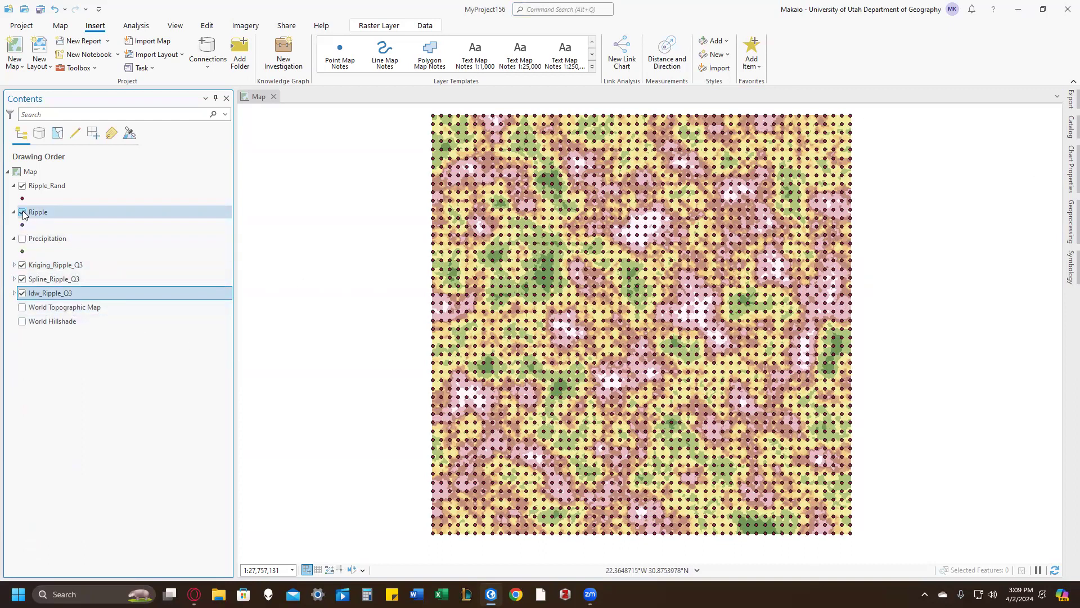
{"action": "left_click", "coordinate": [23, 213]}
{"action": "left_click", "coordinate": [22, 187]}
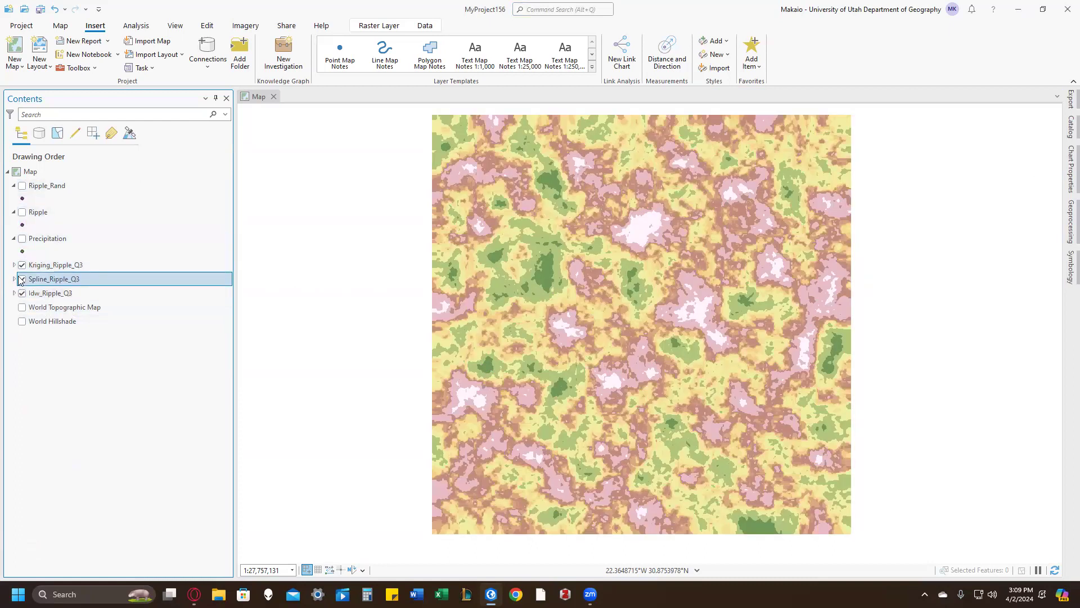
Step: Hide the Kriging_Ripple_Q3 and Spline_Ripple_Q3 rasters and show the Precipitation points over Idw_Ripple_Q3
{"action": "left_click", "coordinate": [22, 265]}
{"action": "left_click", "coordinate": [23, 279]}
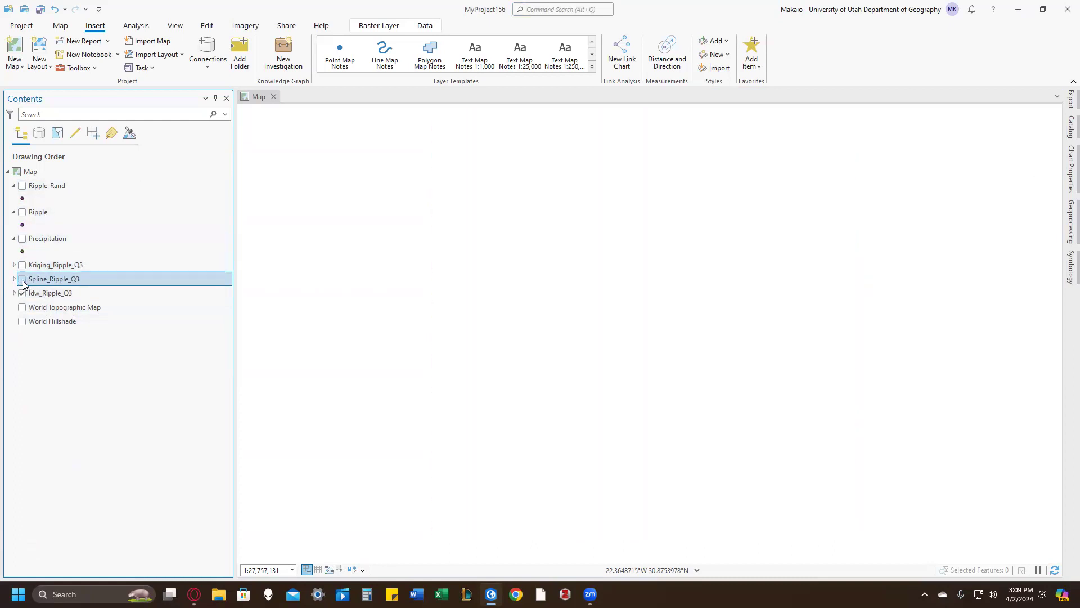
{"action": "left_click", "coordinate": [22, 239]}
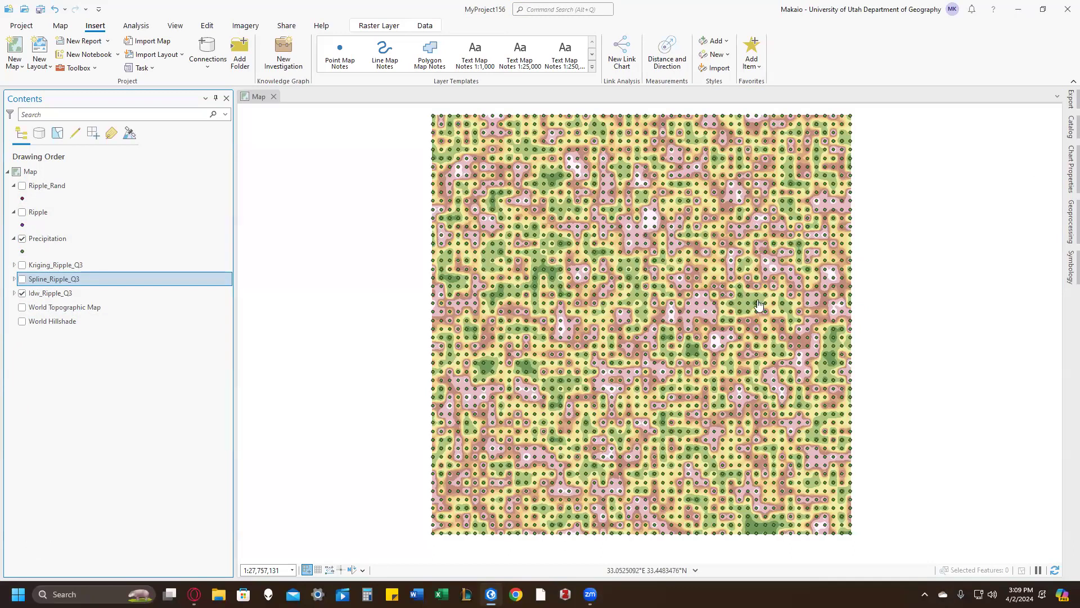
Step: Compare the IDW and Spline surfaces by repeatedly switching Spline_Ripple_Q3 on and off above Idw_Ripple_Q3
{"action": "left_click", "coordinate": [31, 294], "text": "ctrl"}
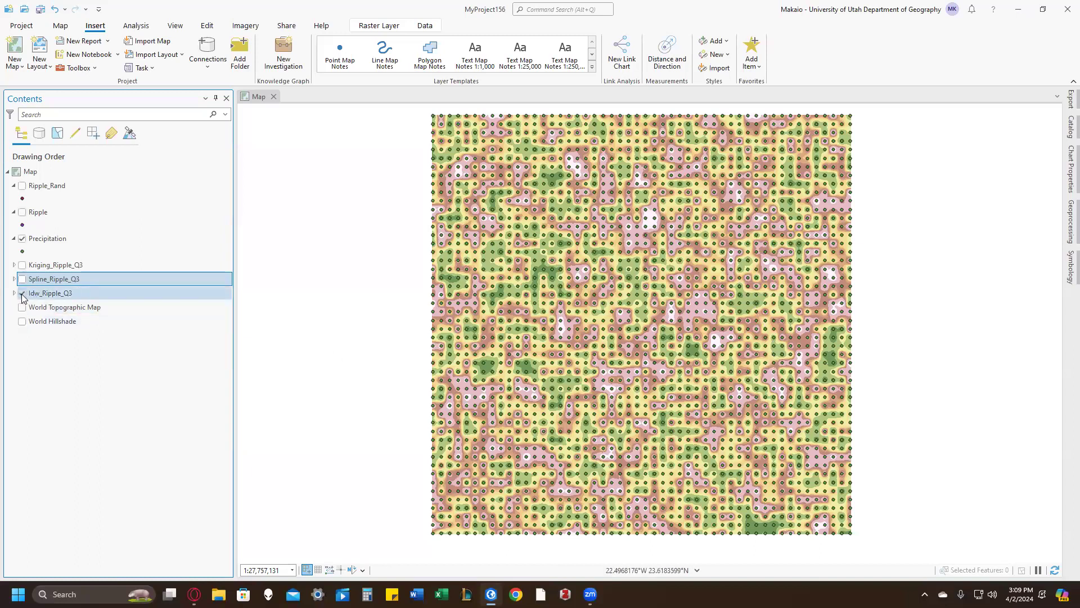
{"action": "left_click", "coordinate": [23, 294]}
{"action": "left_click", "coordinate": [23, 279]}
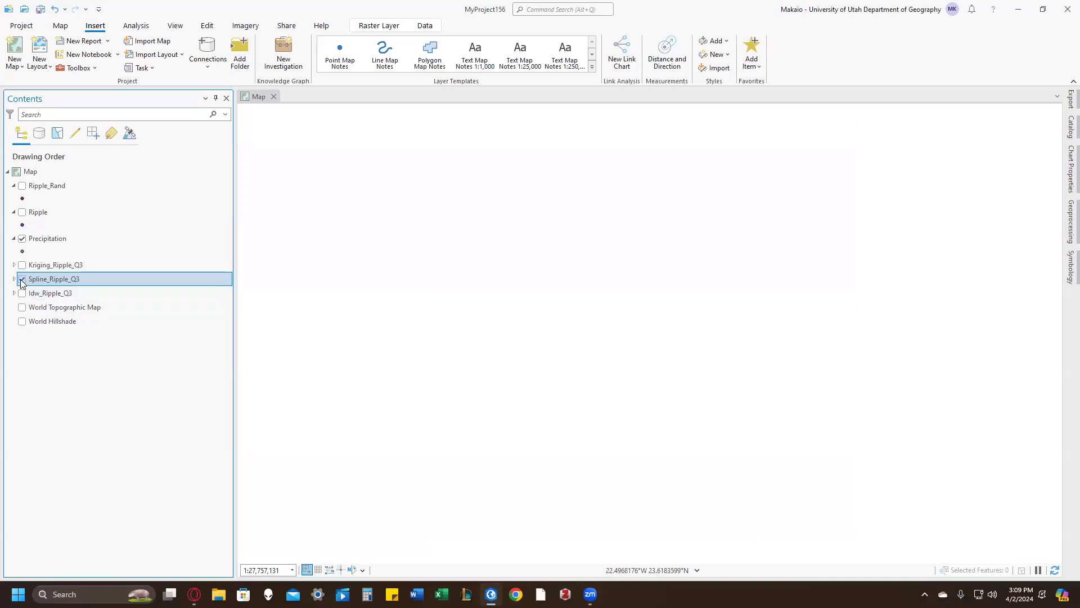
{"action": "left_click", "coordinate": [23, 294]}
{"action": "mouse_move", "coordinate": [54, 294]}
{"action": "left_mouse_down"}
{"action": "mouse_move", "coordinate": [58, 280]}
{"action": "mouse_move", "coordinate": [47, 296]}
{"action": "left_mouse_up"}
{"action": "left_click", "coordinate": [22, 279]}
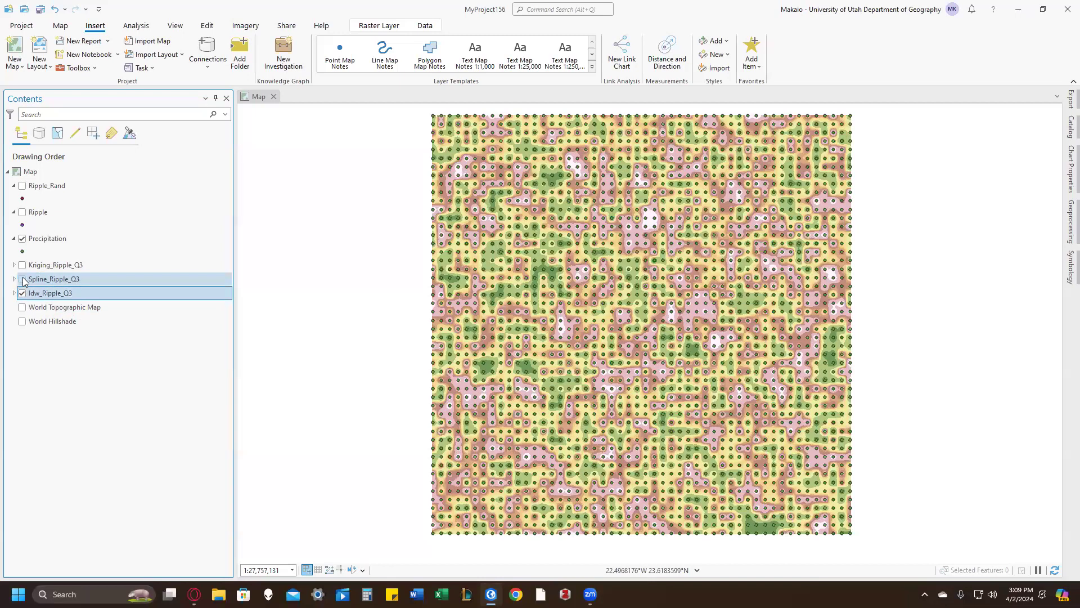
{"action": "left_click", "coordinate": [23, 280]}
{"action": "left_click", "coordinate": [22, 280]}
{"action": "left_click", "coordinate": [22, 280]}
{"action": "left_click", "coordinate": [22, 280]}
{"action": "left_click", "coordinate": [22, 280]}
{"action": "left_click", "coordinate": [22, 280]}
{"action": "left_click", "coordinate": [23, 279]}
{"action": "left_click", "coordinate": [22, 280]}
{"action": "left_click", "coordinate": [23, 280]}
{"action": "left_click", "coordinate": [23, 279]}
{"action": "left_click", "coordinate": [22, 280]}
Step: Compare the Kriging surface with the Spline surface by switching Kriging_Ripple_Q3 on and off
{"action": "left_click", "coordinate": [22, 266]}
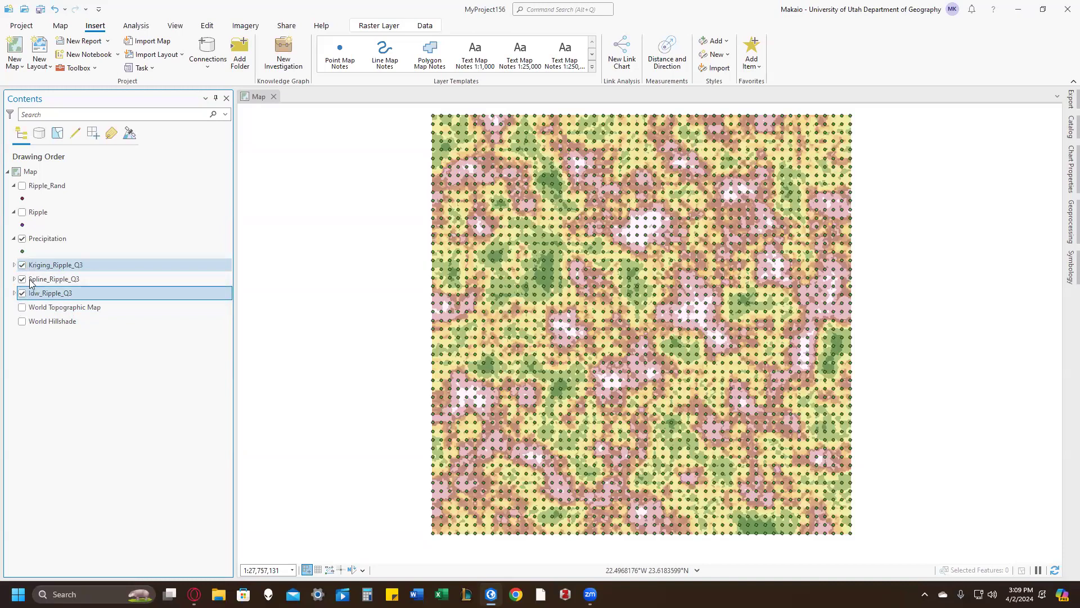
{"action": "left_click", "coordinate": [23, 264]}
{"action": "left_click", "coordinate": [23, 264]}
{"action": "left_click", "coordinate": [23, 264]}
{"action": "left_click", "coordinate": [23, 265]}
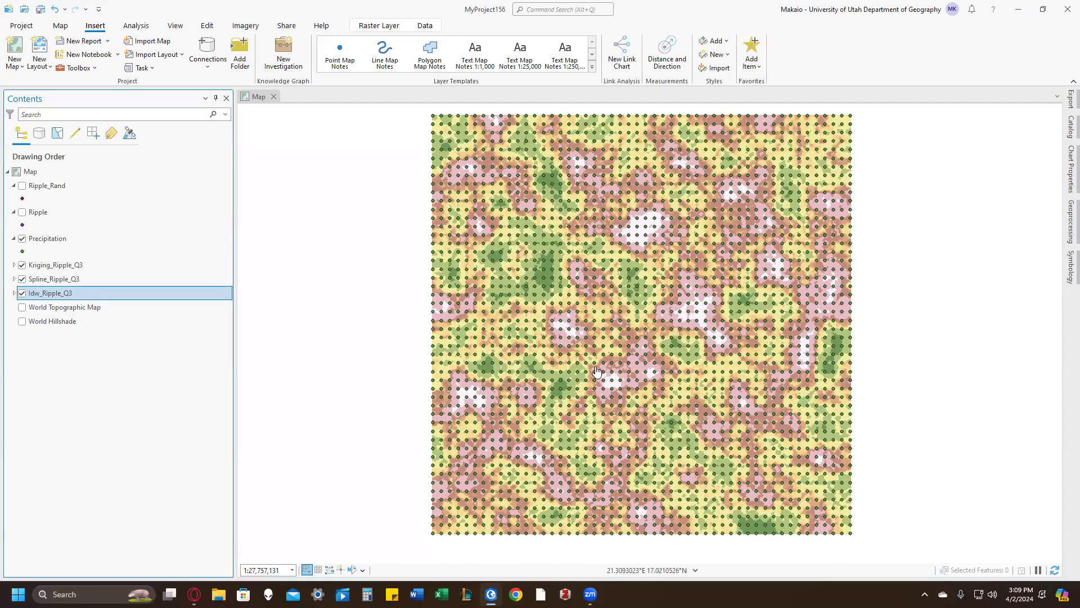
Step: Hide the Kriging_Ripple_Q3 and Spline_Ripple_Q3 rasters, leaving Idw_Ripple_Q3 displayed under the Precipitation points
{"action": "left_click", "coordinate": [40, 268]}
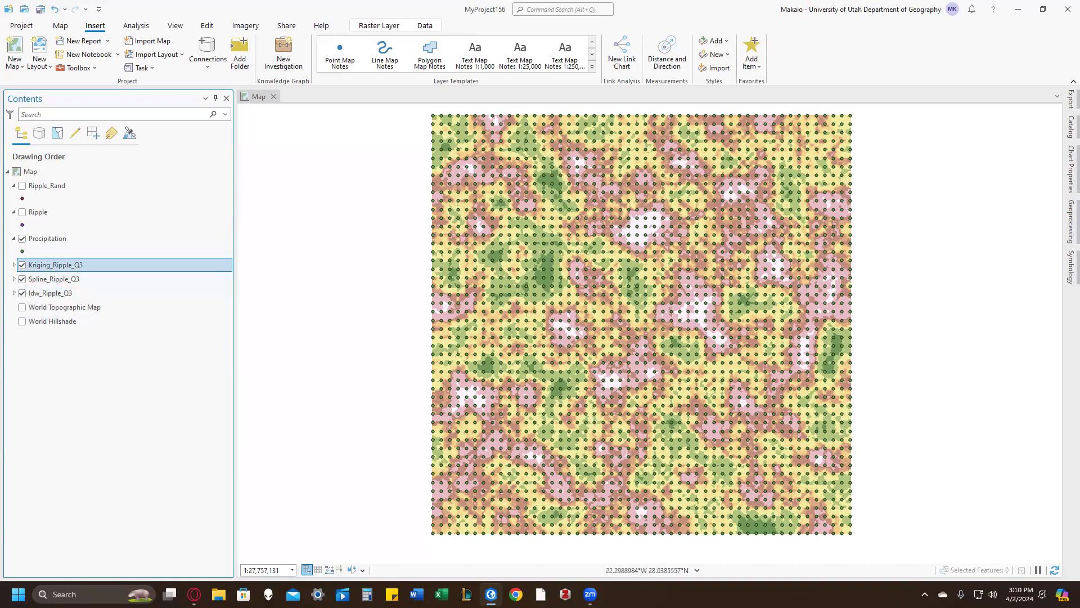
{"action": "left_click", "coordinate": [22, 265]}
{"action": "left_click", "coordinate": [22, 279]}
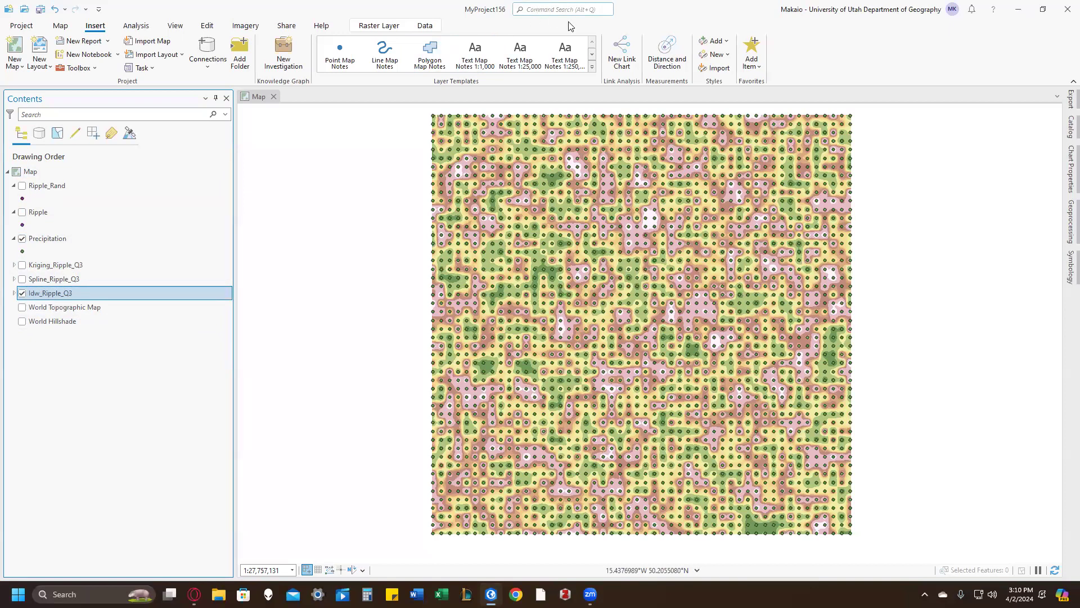
Step: Run IDW on the Ripple points using the Random field, with power 1 and output raster Idw_RippleQ4
{"action": "left_click", "coordinate": [551, 9]}
{"action": "left_click", "coordinate": [543, 60]}
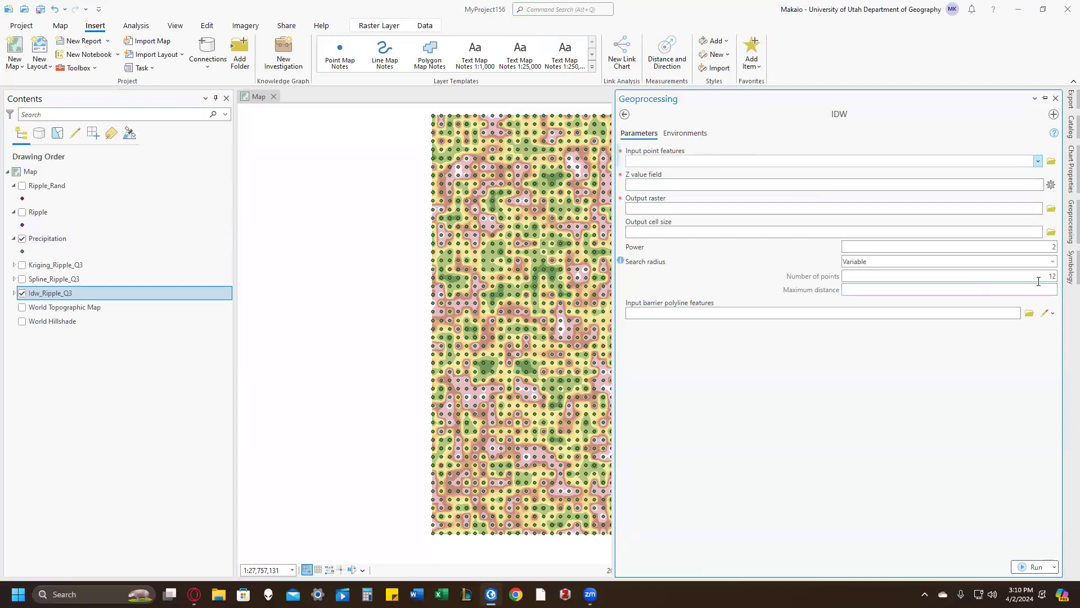
{"action": "left_click", "coordinate": [1038, 162]}
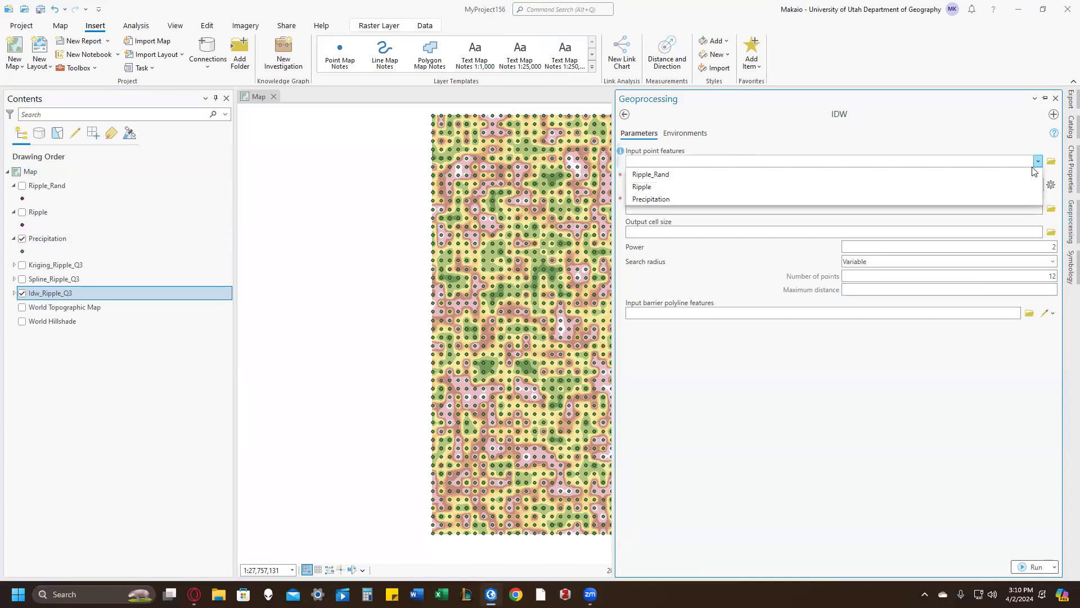
{"action": "left_click", "coordinate": [1022, 188]}
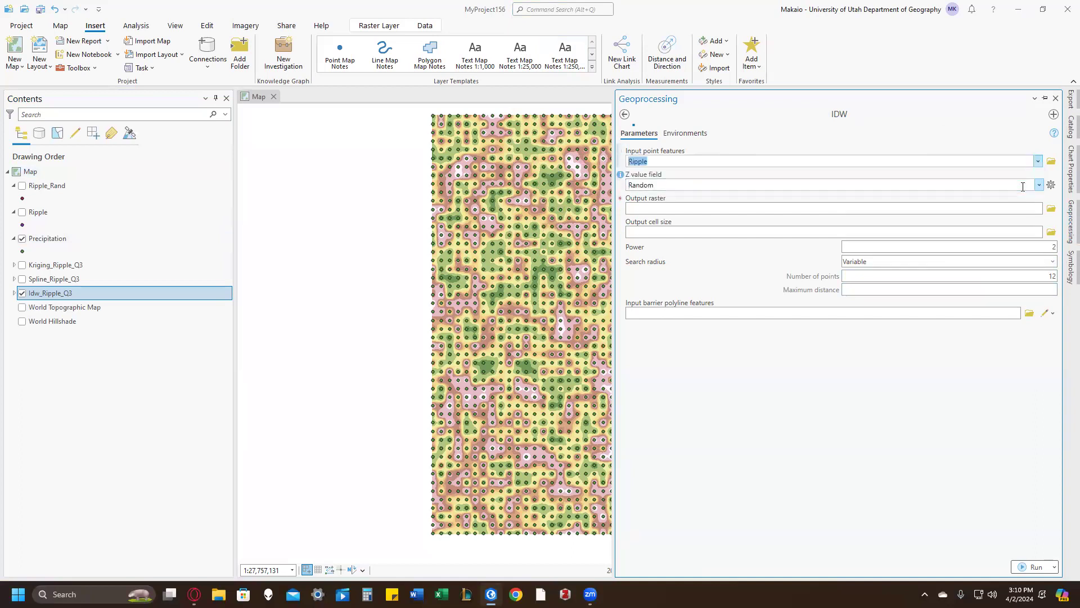
{"action": "left_click", "coordinate": [956, 248]}
{"action": "left_click_drag", "start_coordinate": [956, 248], "coordinate": [1064, 266]}
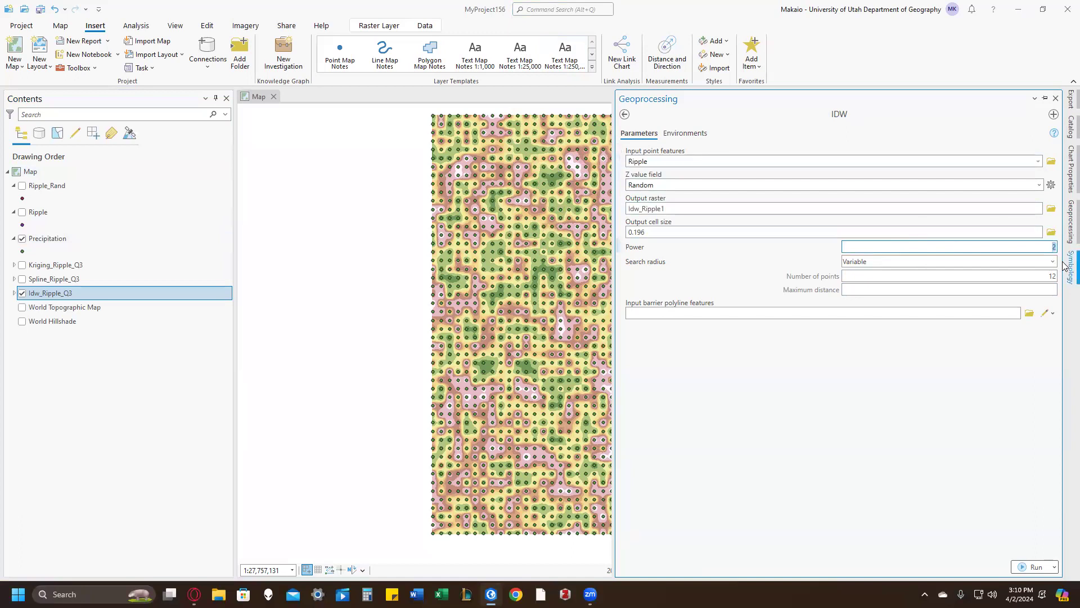
{"action": "type", "text": "1"}
{"action": "left_click", "coordinate": [789, 209]}
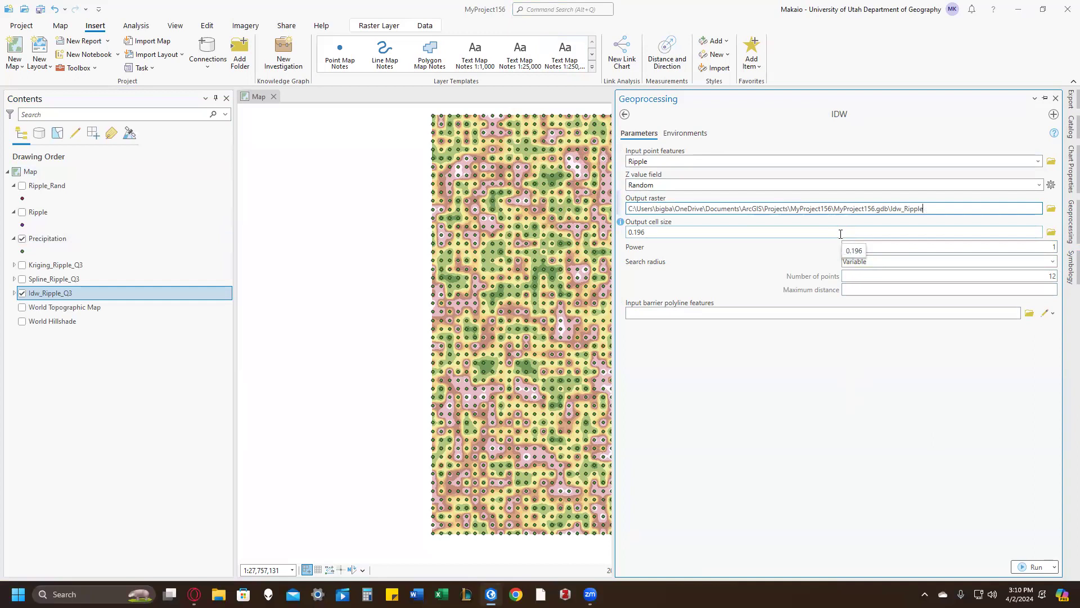
{"action": "left_click", "coordinate": [1041, 566]}
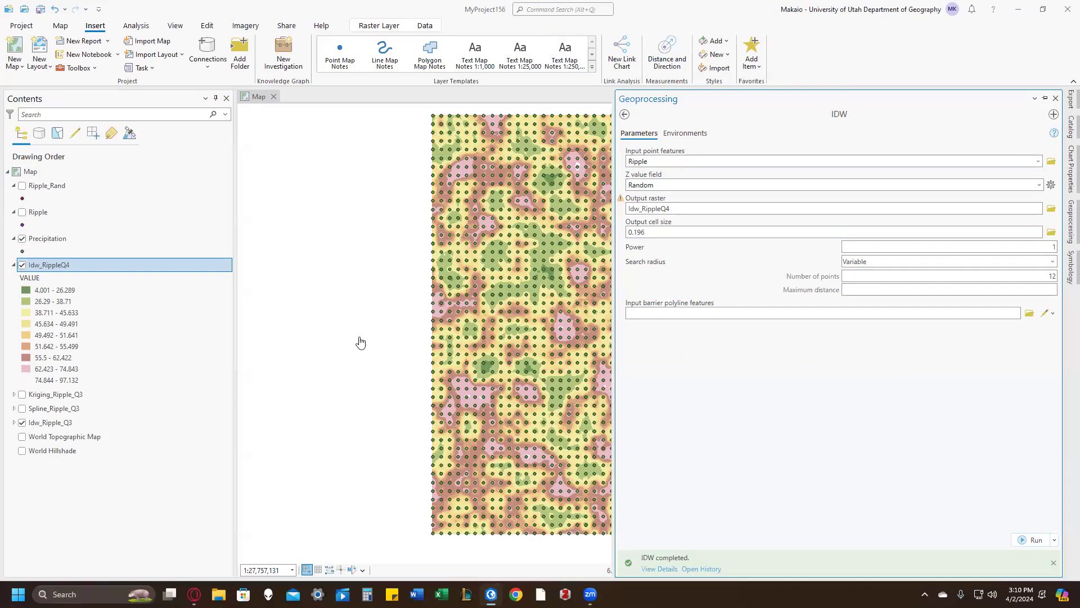
Step: Compare the power 1 IDW surface with Idw_Ripple_Q3 by repeatedly switching Idw_RippleQ4 off and on
{"action": "left_click_drag", "start_coordinate": [326, 337], "coordinate": [267, 338]}
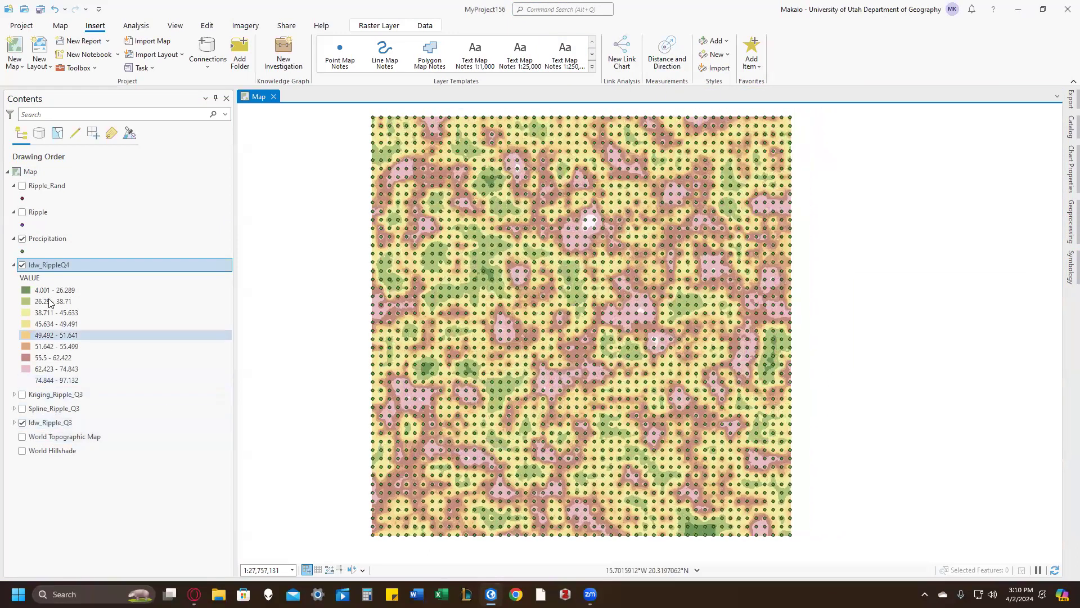
{"action": "left_click", "coordinate": [25, 268]}
{"action": "left_click", "coordinate": [23, 265]}
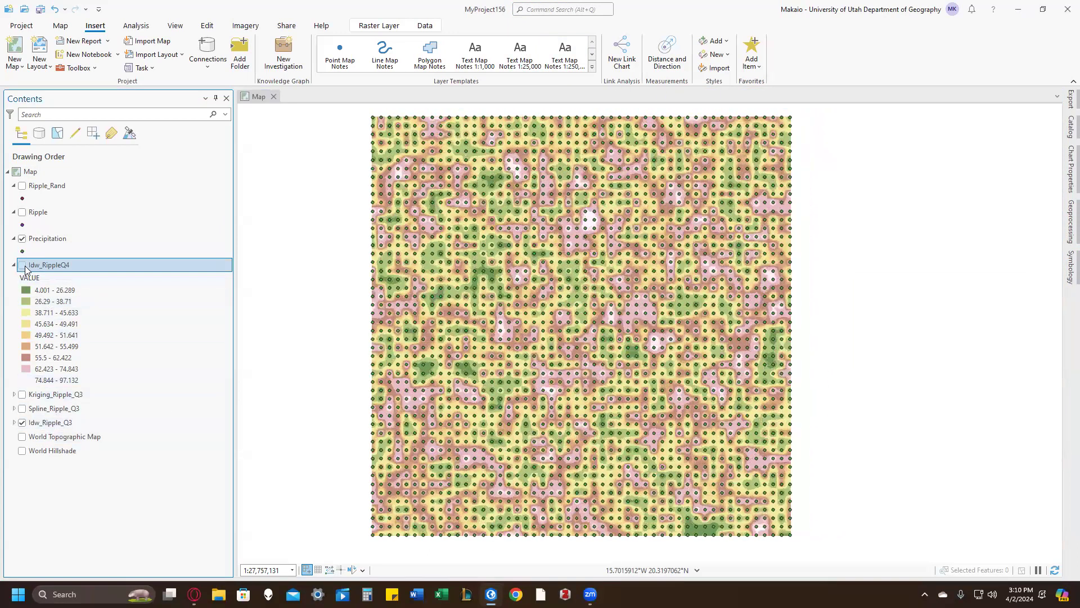
{"action": "left_click", "coordinate": [23, 265]}
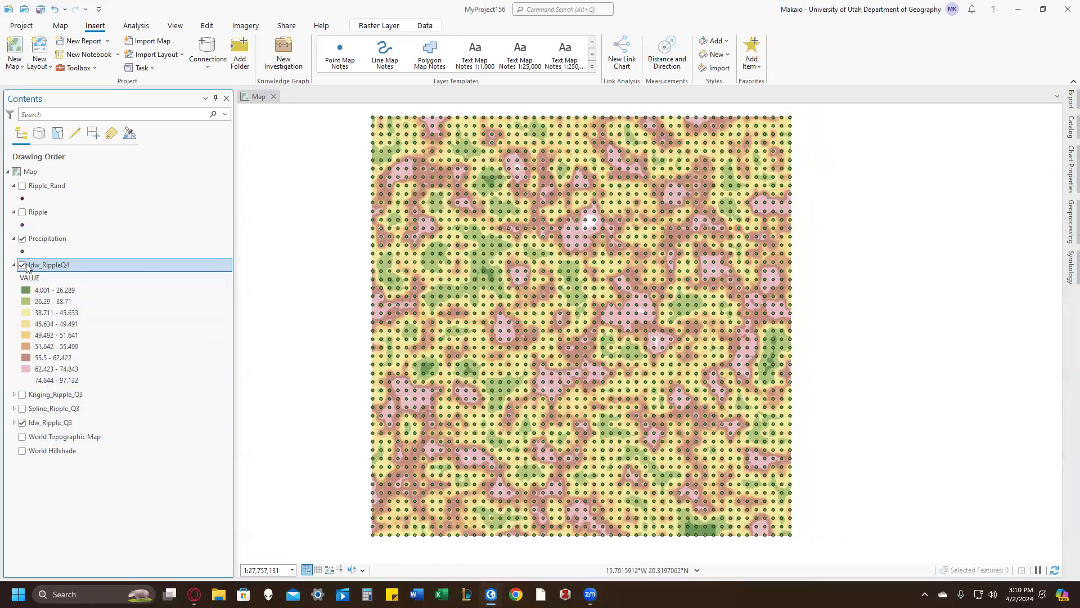
{"action": "left_click", "coordinate": [31, 266]}
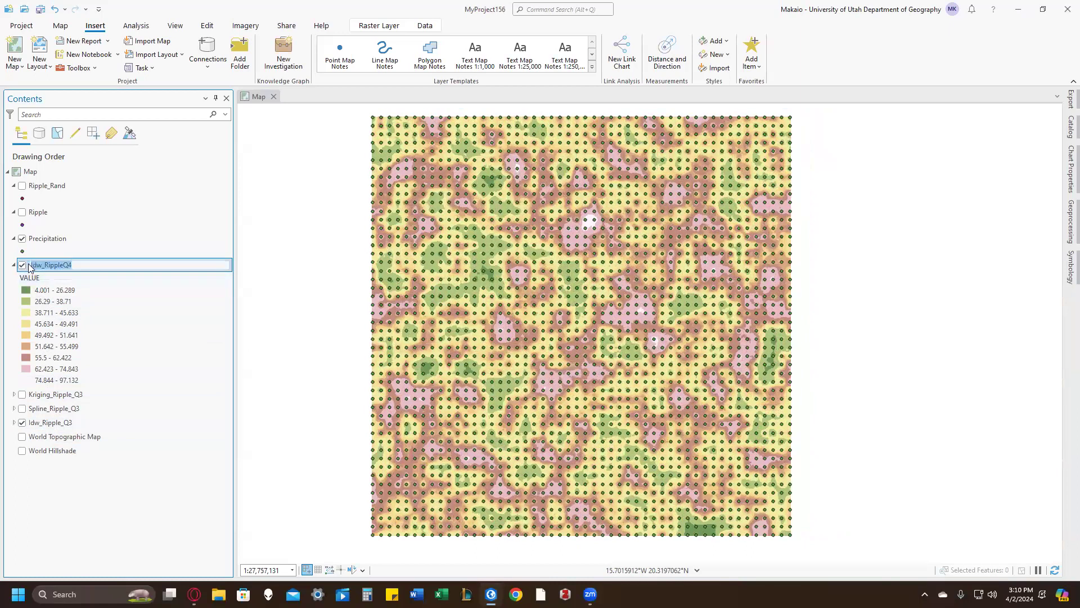
{"action": "left_click", "coordinate": [45, 242]}
{"action": "left_click", "coordinate": [23, 265]}
{"action": "left_click", "coordinate": [24, 265]}
{"action": "left_click", "coordinate": [24, 266]}
{"action": "left_click", "coordinate": [24, 265]}
{"action": "left_click", "coordinate": [24, 266]}
{"action": "left_click", "coordinate": [23, 265]}
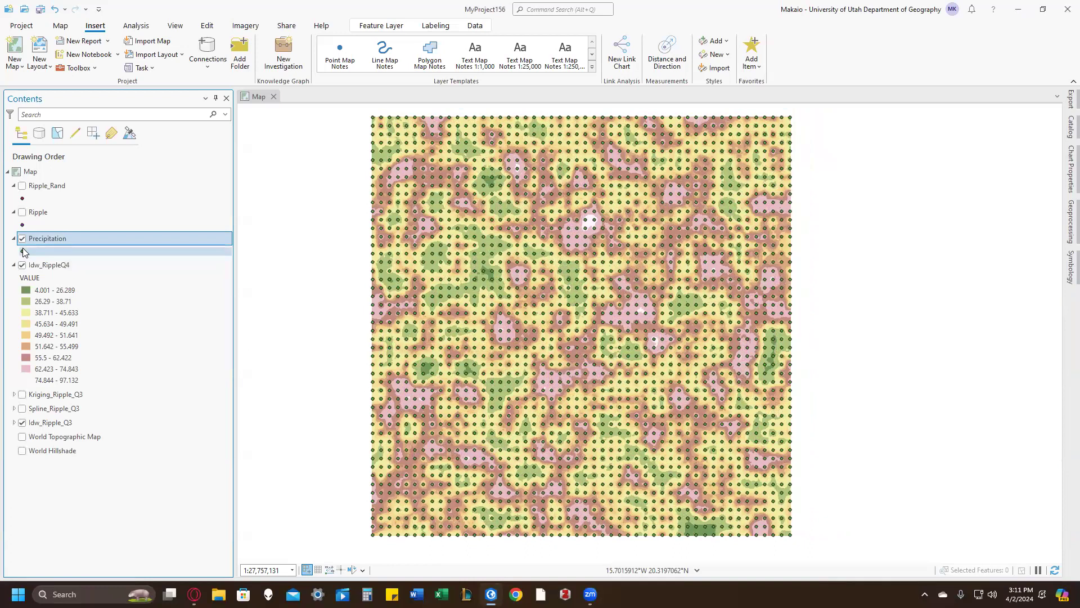
{"action": "left_click", "coordinate": [53, 266]}
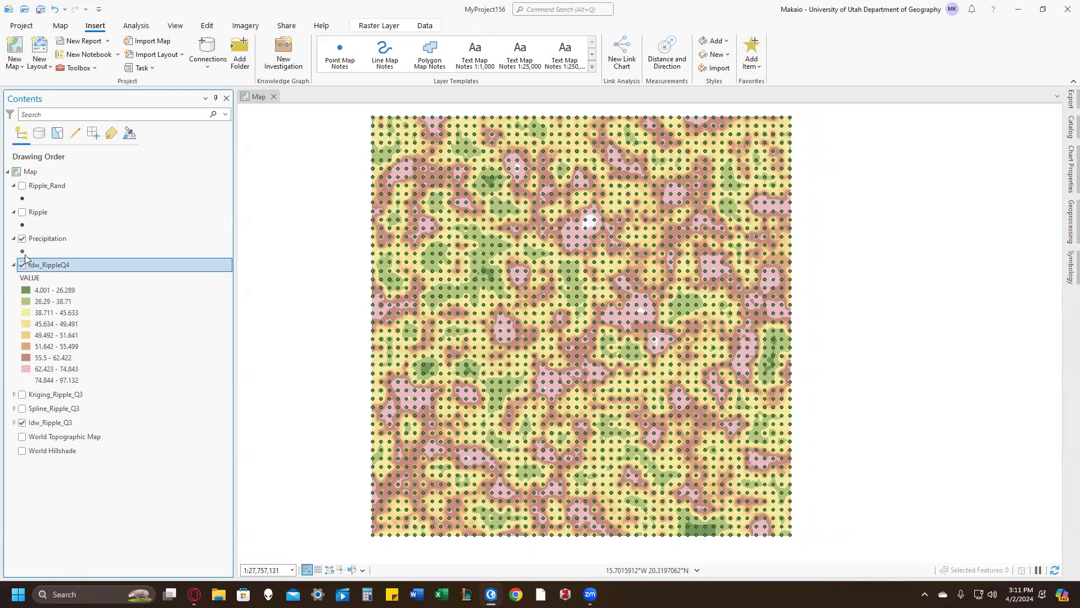
{"action": "left_click", "coordinate": [22, 265]}
{"action": "left_click", "coordinate": [23, 266]}
{"action": "left_click", "coordinate": [23, 265]}
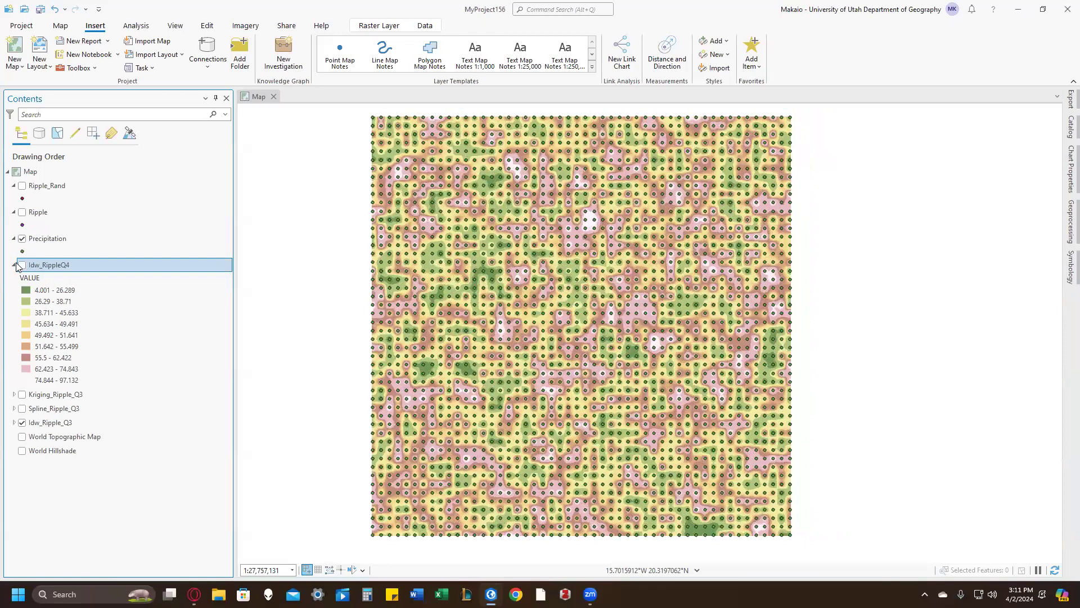
{"action": "left_click", "coordinate": [23, 265]}
{"action": "left_click", "coordinate": [22, 266]}
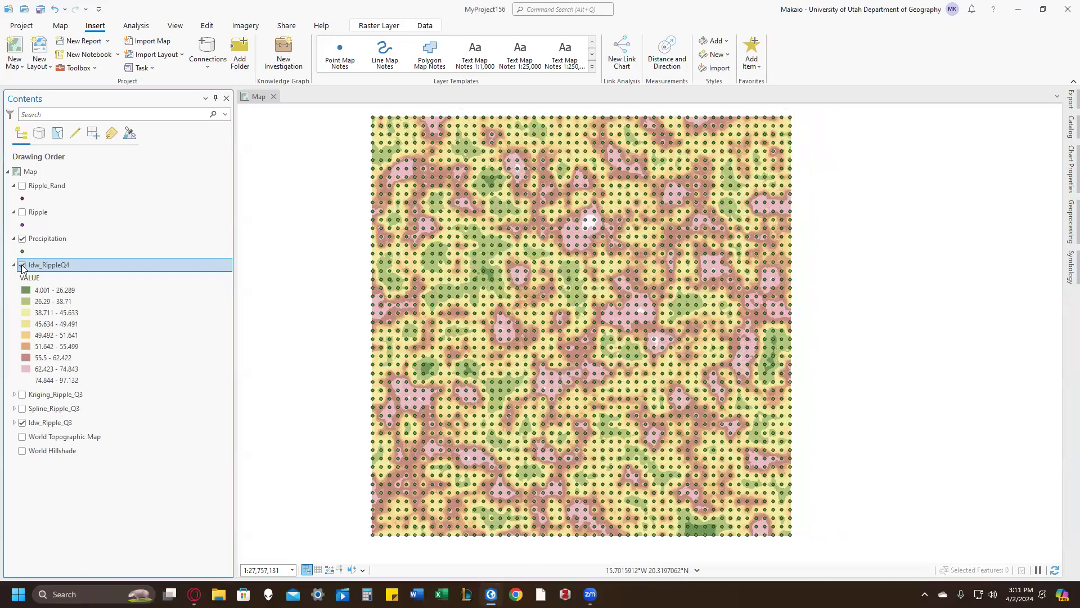
{"action": "left_click", "coordinate": [22, 266]}
{"action": "left_click", "coordinate": [22, 266]}
{"action": "left_click", "coordinate": [22, 265]}
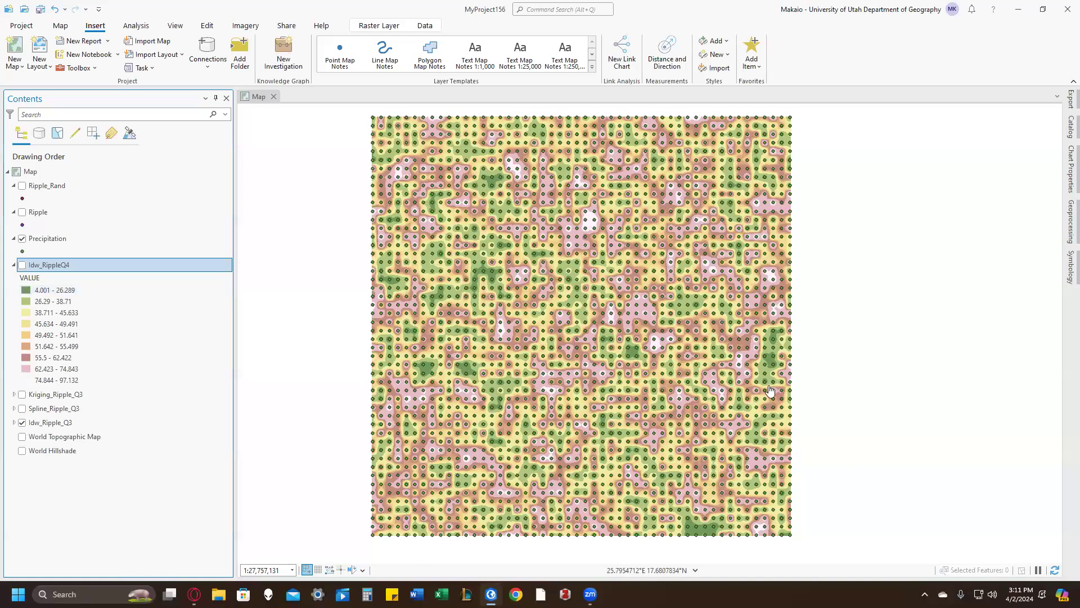
{"action": "left_click", "coordinate": [24, 269]}
{"action": "left_click", "coordinate": [24, 268]}
{"action": "left_click", "coordinate": [20, 267]}
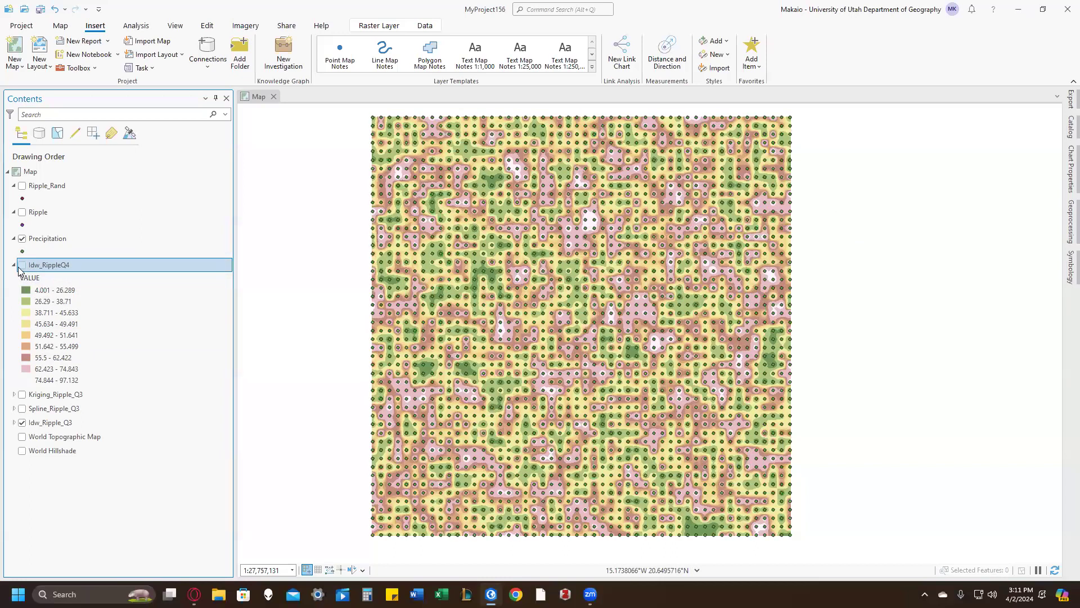
{"action": "left_click", "coordinate": [21, 266]}
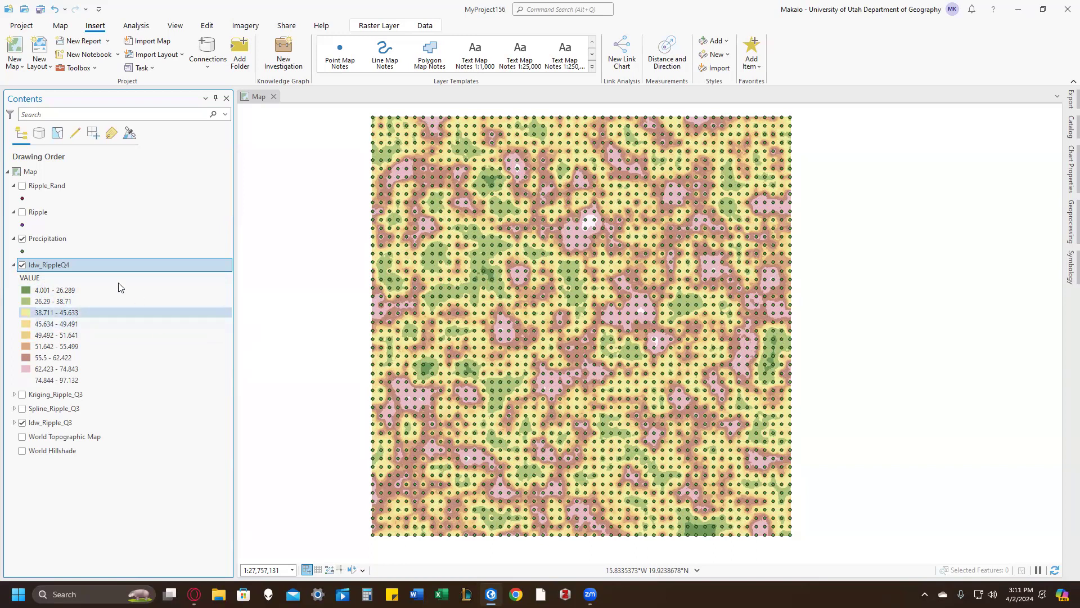
Step: Hide Idw_RippleQ4, Idw_Ripple_Q3 and the Precipitation points so that no layer is displayed on the map
{"action": "left_click", "coordinate": [22, 264]}
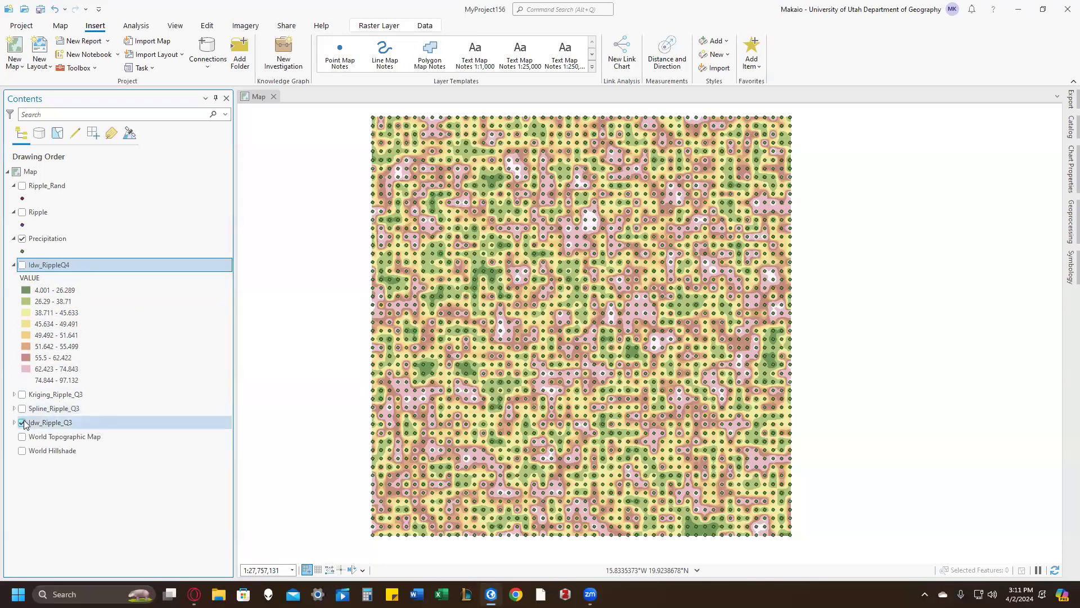
{"action": "left_click", "coordinate": [22, 422]}
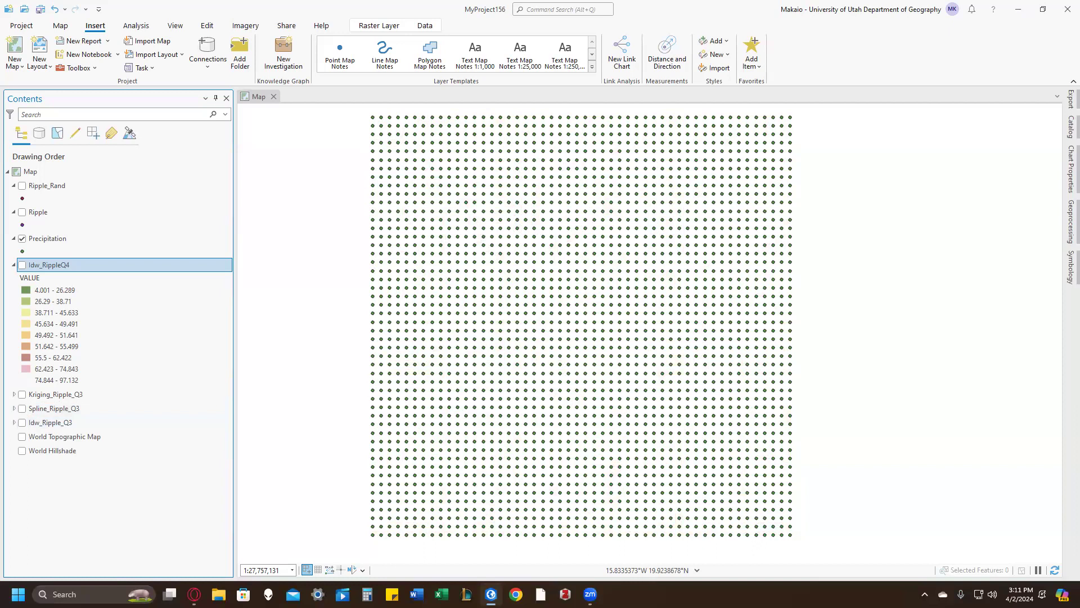
{"action": "left_click", "coordinate": [21, 239]}
{"action": "left_click", "coordinate": [22, 213]}
{"action": "left_click", "coordinate": [22, 189]}
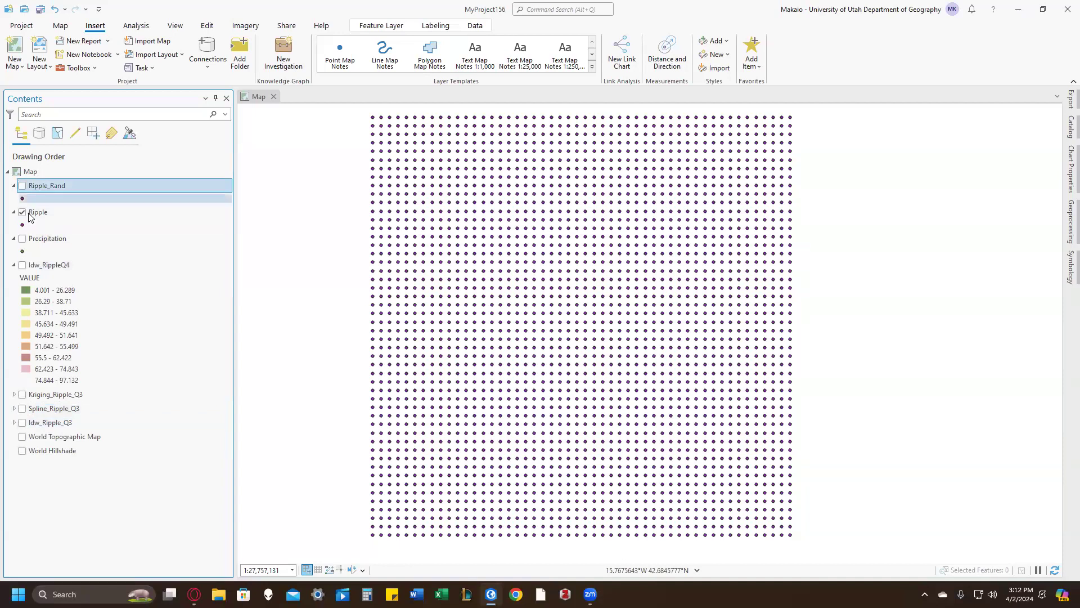
{"action": "left_click", "coordinate": [22, 213]}
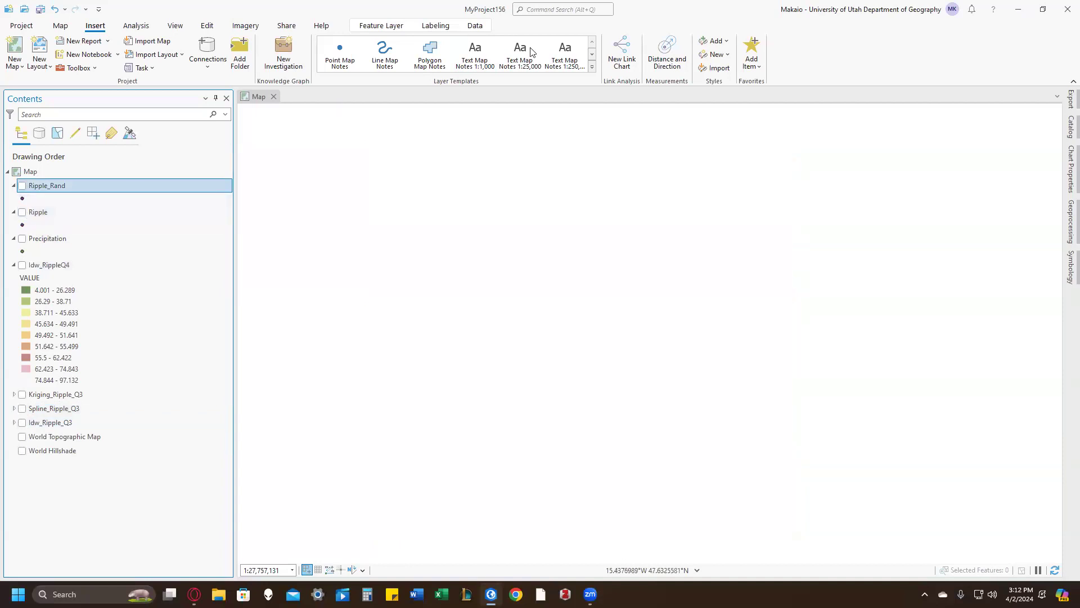
Step: Run IDW on the Ripple_Rand points with Value as the Z field and output raster Idw_Ripple_RandQ5
{"action": "left_click", "coordinate": [556, 8]}
{"action": "left_click", "coordinate": [561, 40]}
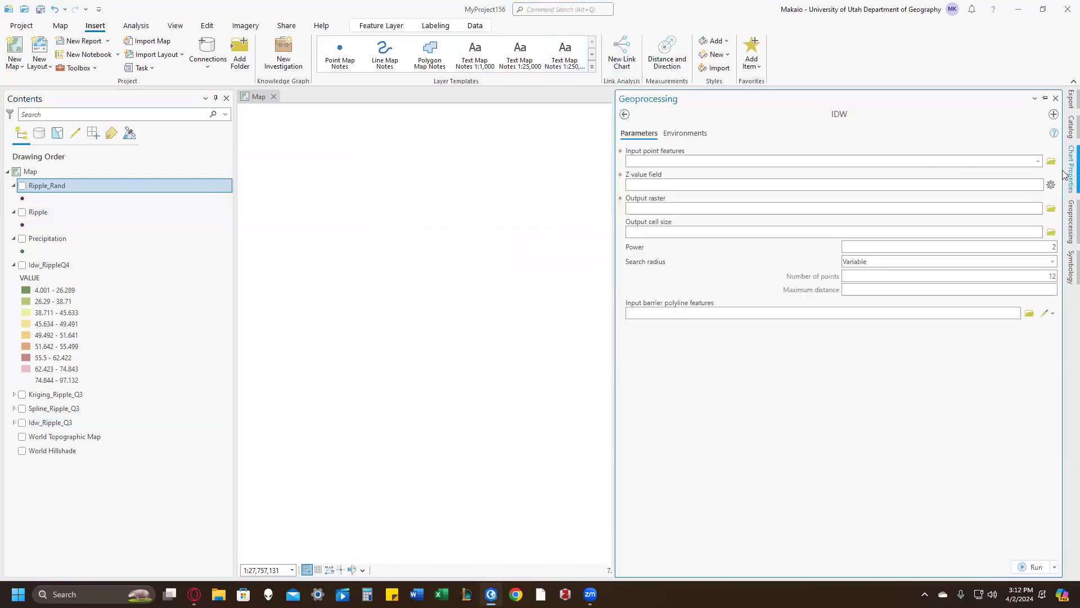
{"action": "left_click", "coordinate": [1039, 162]}
{"action": "left_click", "coordinate": [1030, 174]}
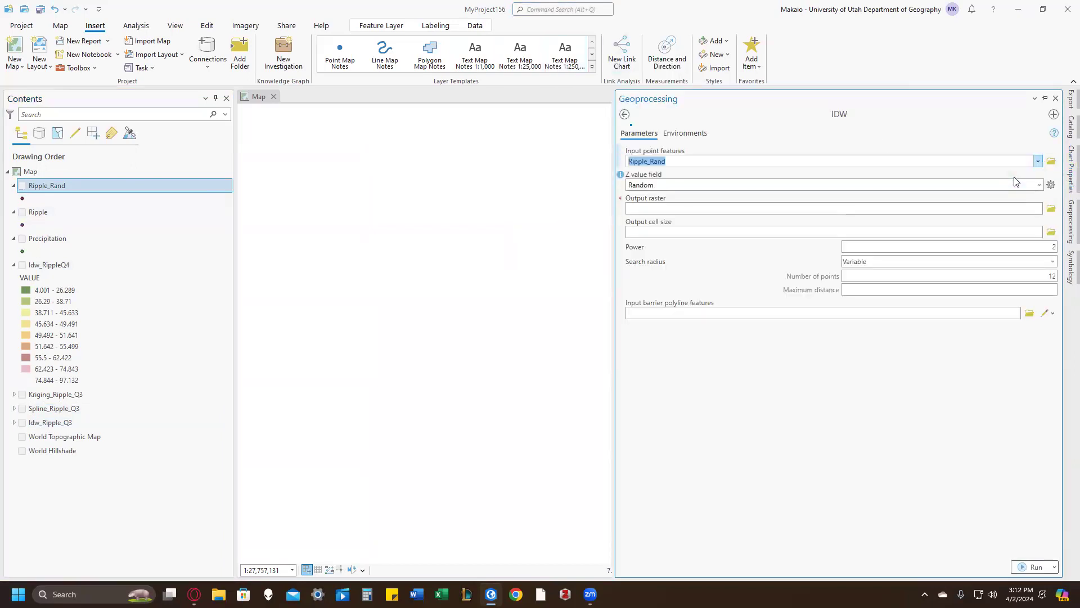
{"action": "left_click", "coordinate": [1039, 185]}
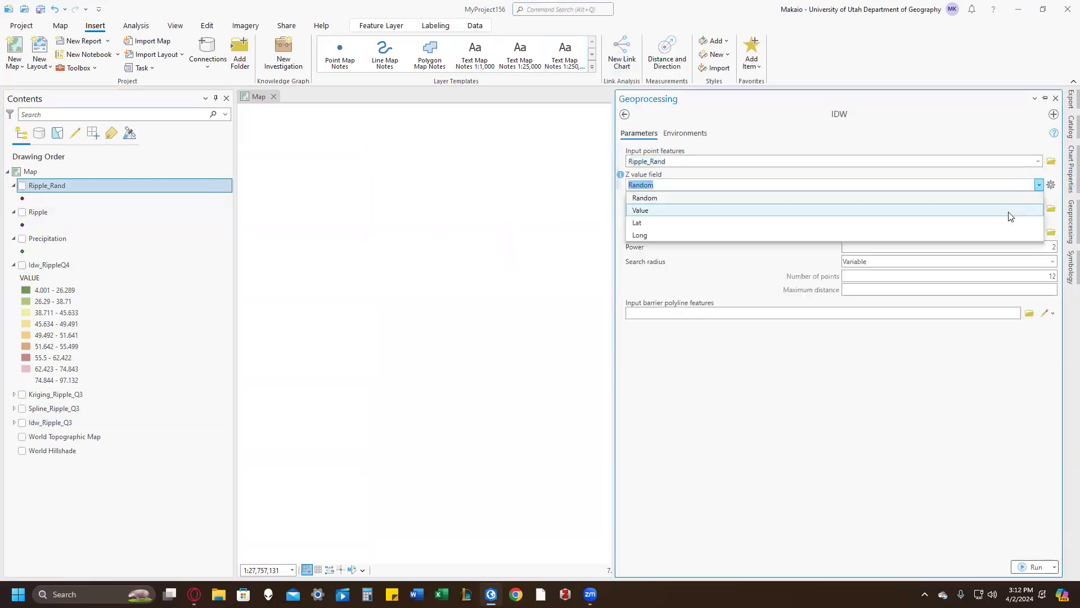
{"action": "left_click", "coordinate": [1011, 212]}
{"action": "left_click", "coordinate": [809, 212]}
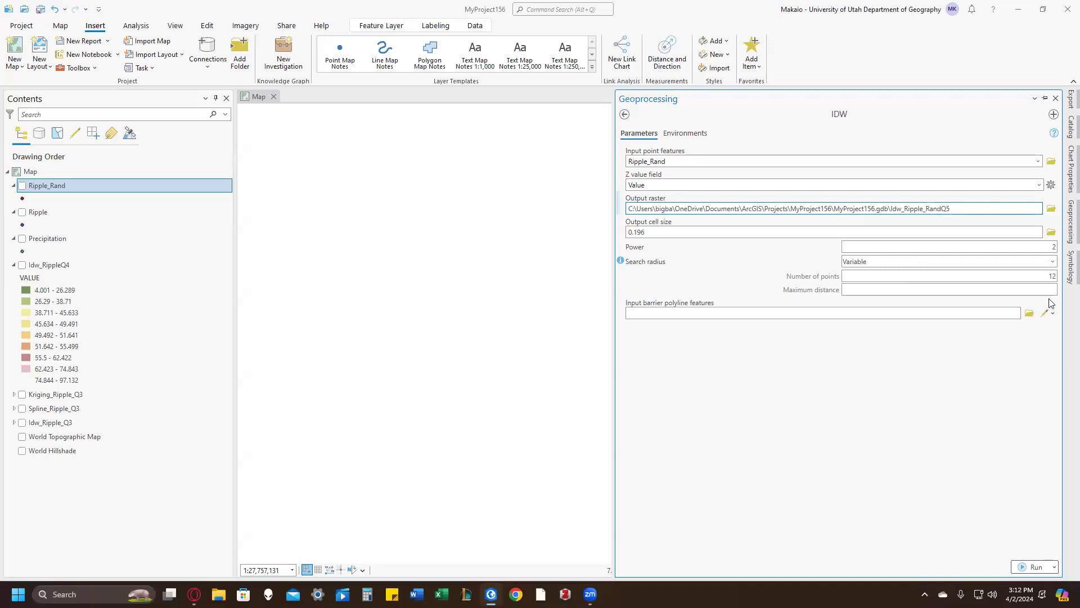
{"action": "left_click", "coordinate": [921, 436]}
{"action": "left_click", "coordinate": [1037, 567]}
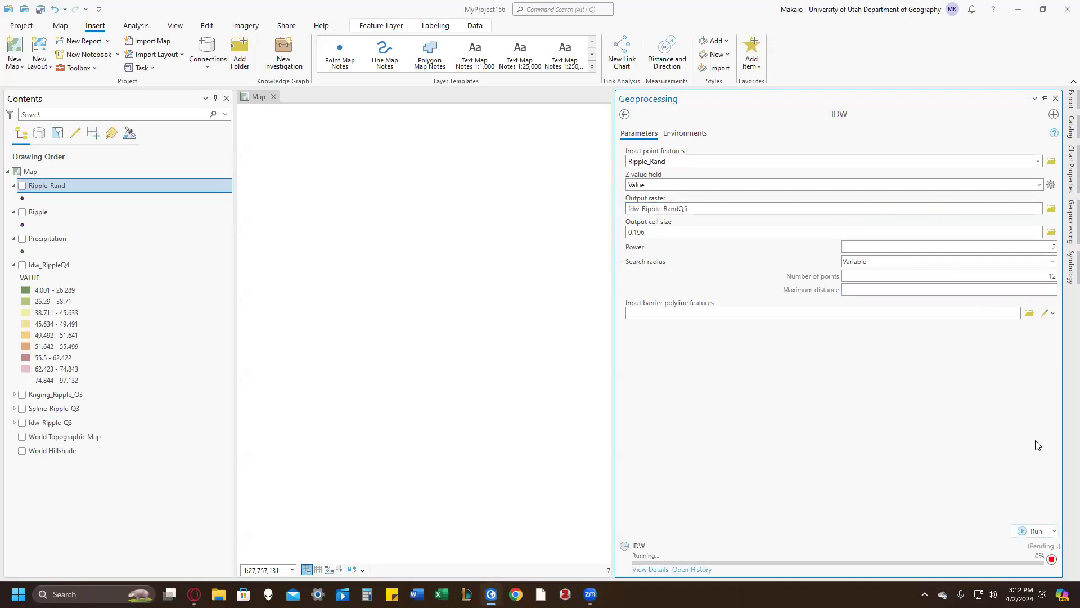
Step: Run IDW again with Ripple as the input points, keeping Value as the Z field, and output raster Idw_Ripple_Q5
{"action": "left_click", "coordinate": [1038, 162]}
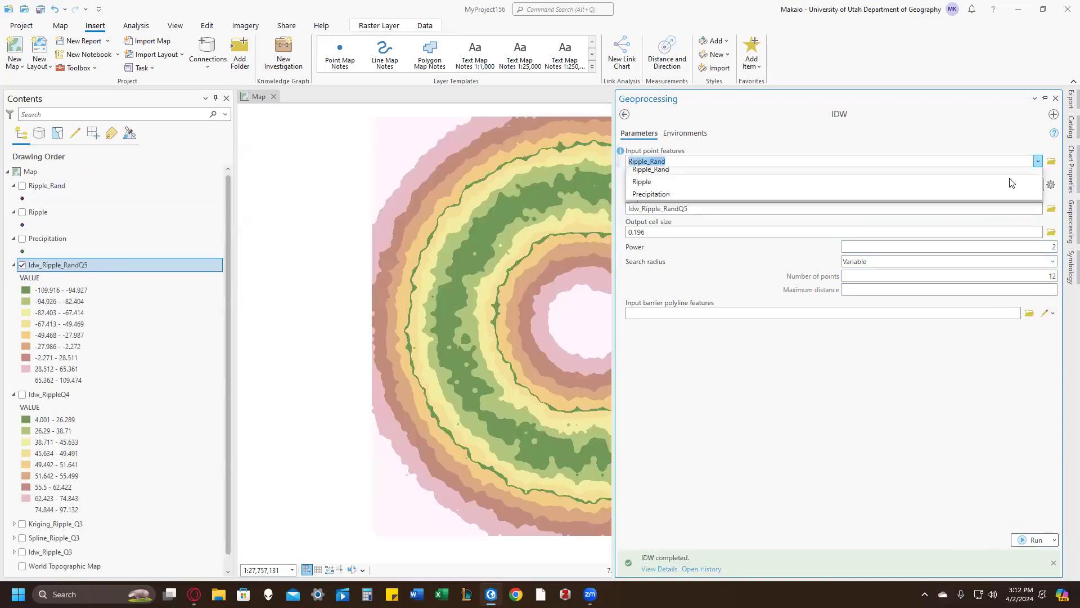
{"action": "left_click", "coordinate": [990, 180]}
{"action": "left_click", "coordinate": [781, 209]}
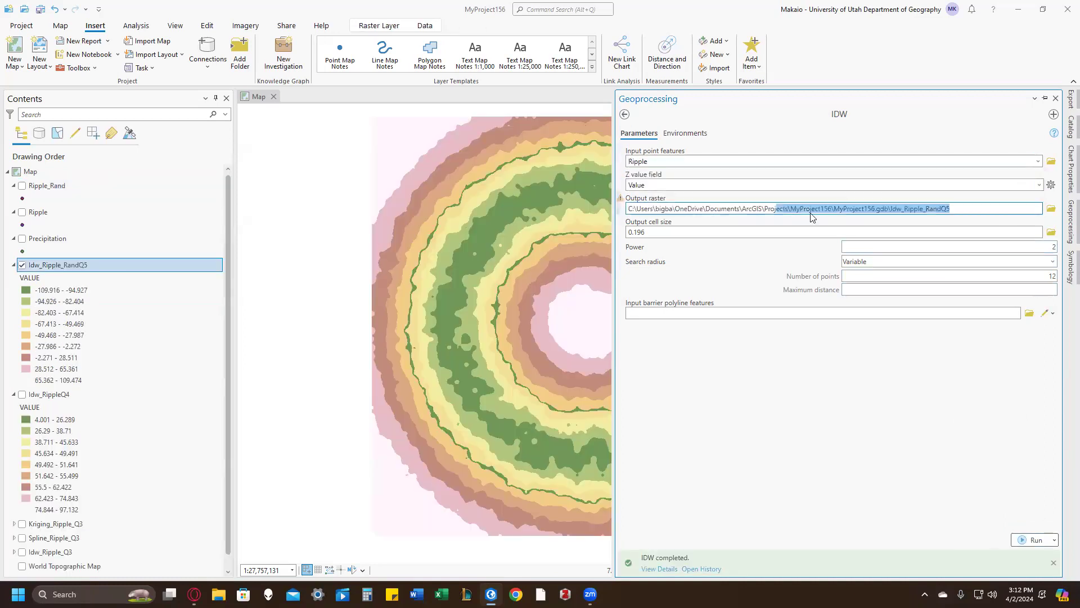
{"action": "double_click", "coordinate": [933, 204]}
{"action": "key", "text": "BackSpace"}
{"action": "left_click", "coordinate": [828, 432]}
{"action": "left_click", "coordinate": [1028, 539]}
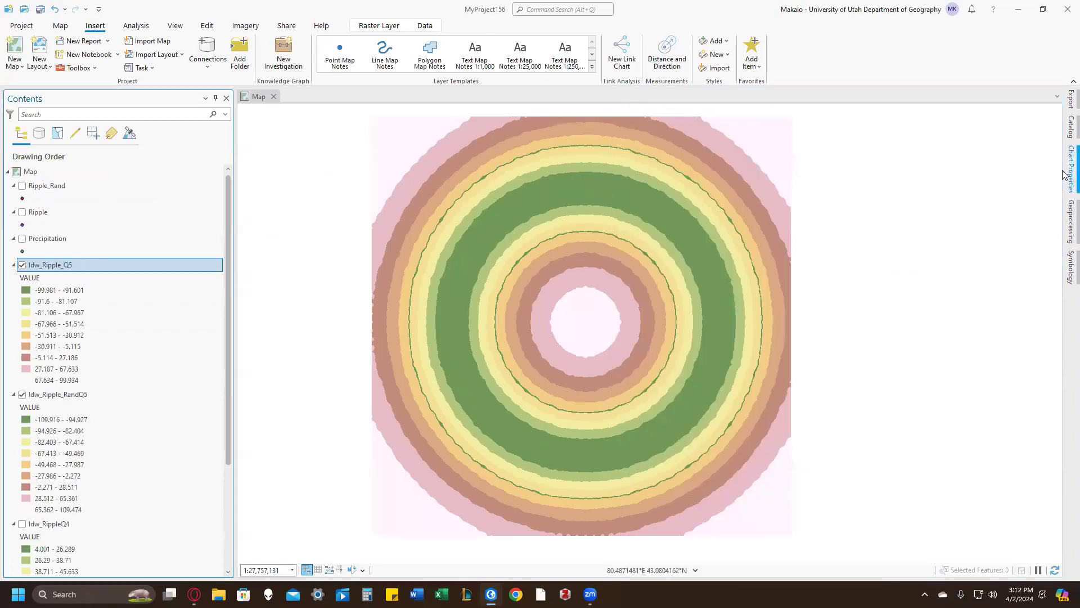
Step: Run Kriging on the Ripple_Rand points with Value as the Z field and output raster Kriging_Ripple_RandQ5
{"action": "left_click", "coordinate": [592, 8]}
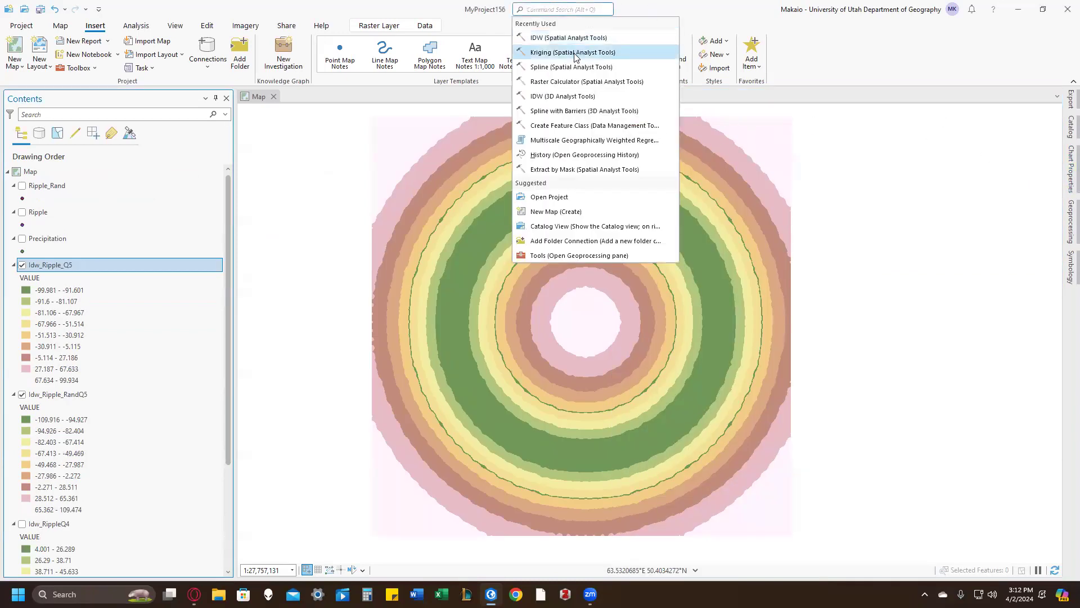
{"action": "left_click", "coordinate": [578, 52]}
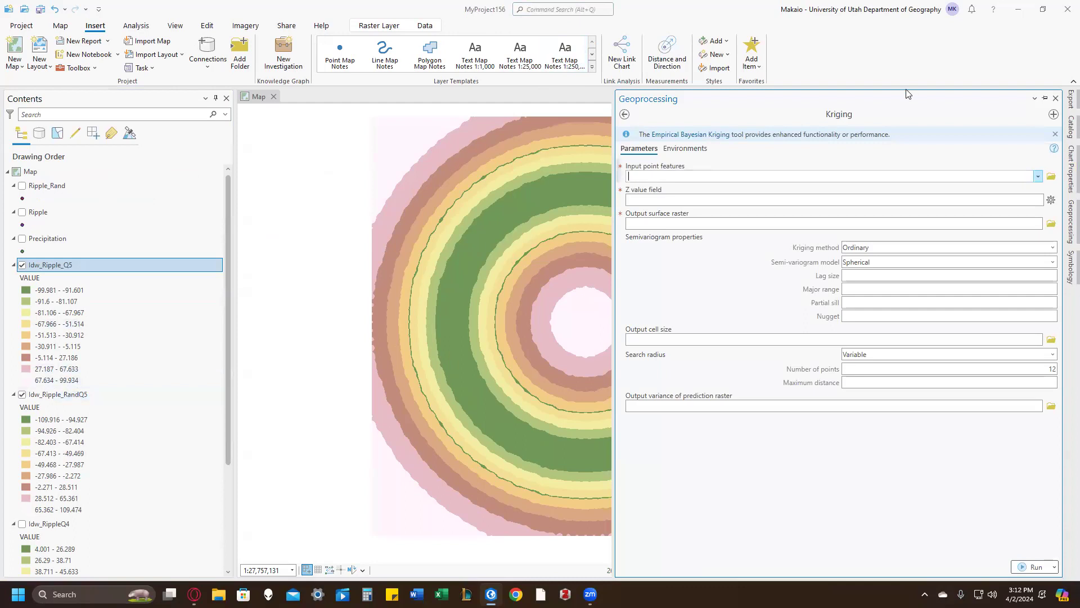
{"action": "scroll", "coordinate": [152, 366], "scroll_direction": "down", "scroll_amount": 1}
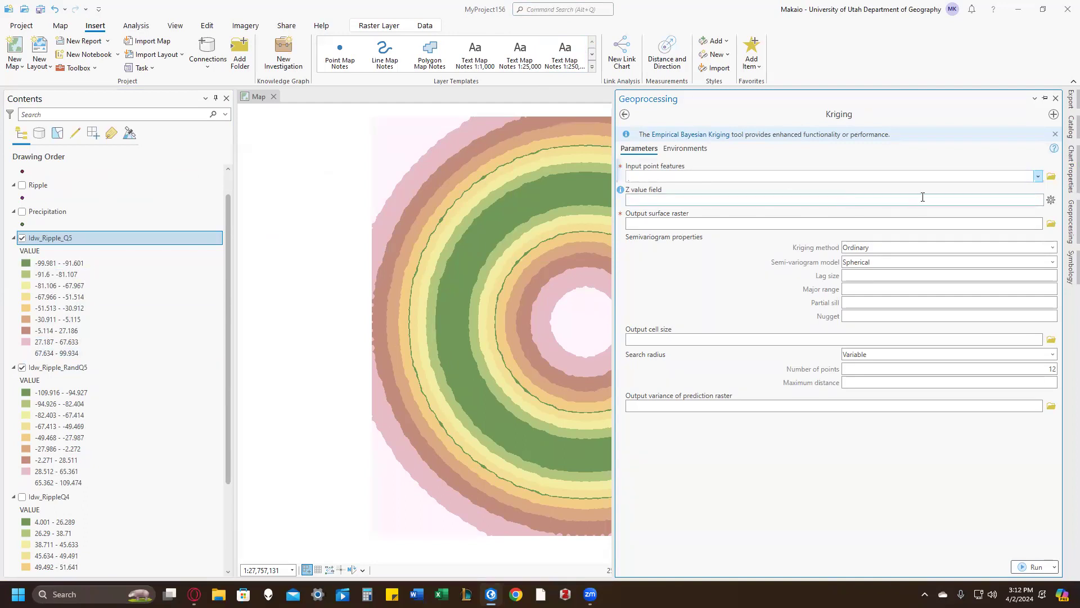
{"action": "left_click", "coordinate": [1038, 177]}
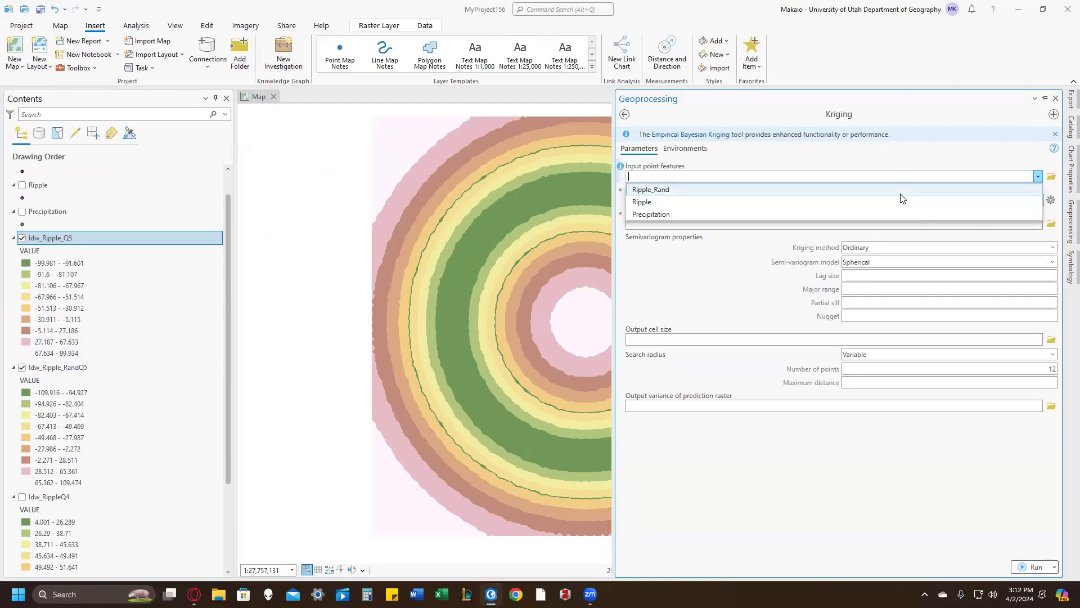
{"action": "left_click", "coordinate": [856, 190]}
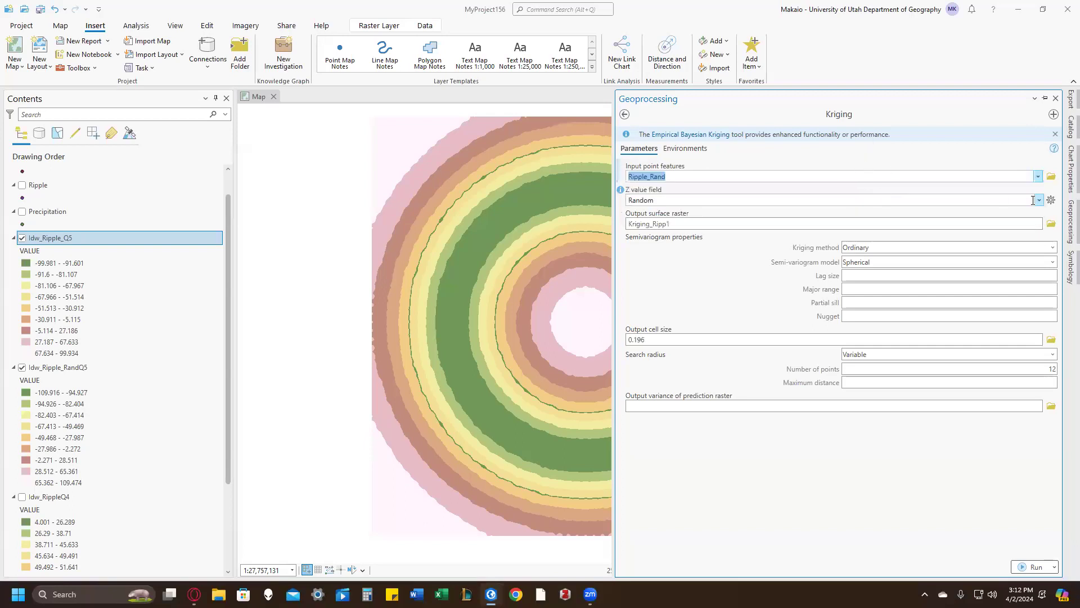
{"action": "left_click", "coordinate": [1040, 201]}
{"action": "left_click", "coordinate": [974, 226]}
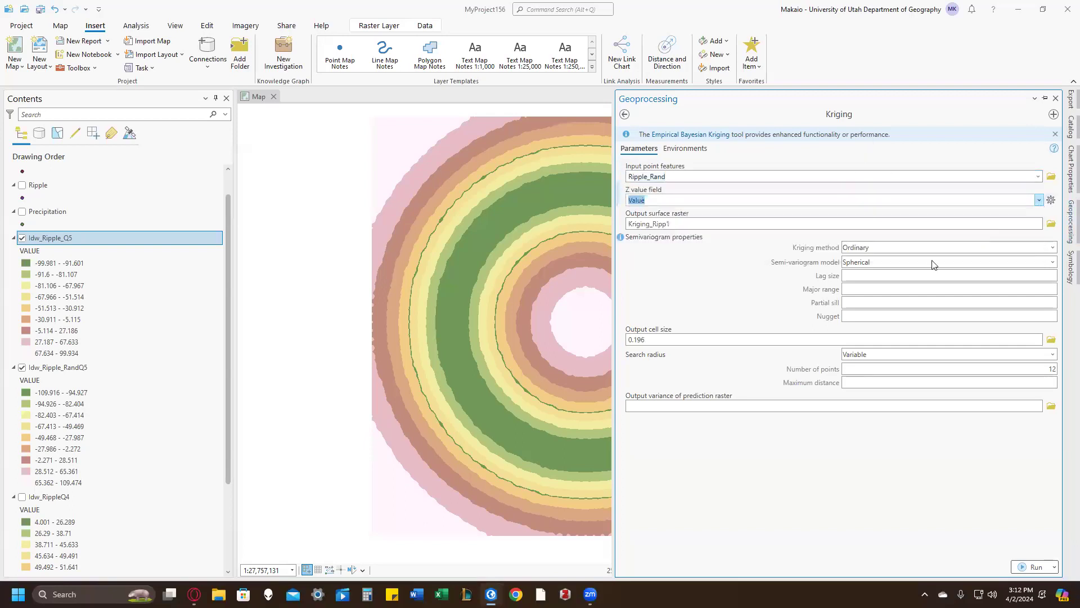
{"action": "left_click", "coordinate": [794, 223]}
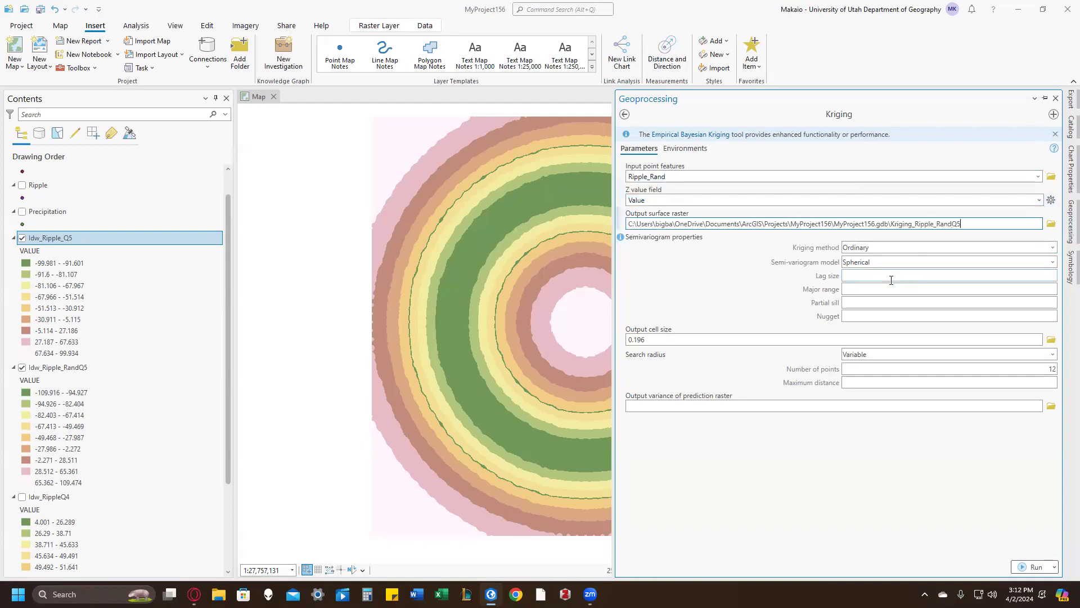
{"action": "left_click", "coordinate": [796, 406]}
{"action": "left_click", "coordinate": [1033, 566]}
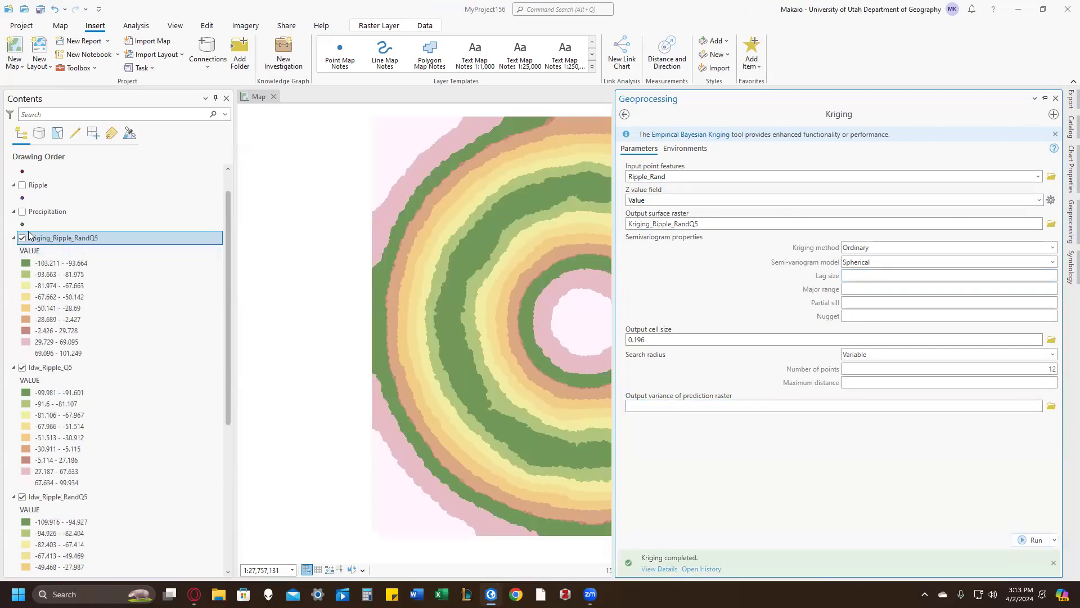
Step: Collapse the legends of Kriging_Ripple_RandQ5, Idw_Ripple_Q5 and Idw_Ripple_RandQ5
{"action": "left_click", "coordinate": [14, 238]}
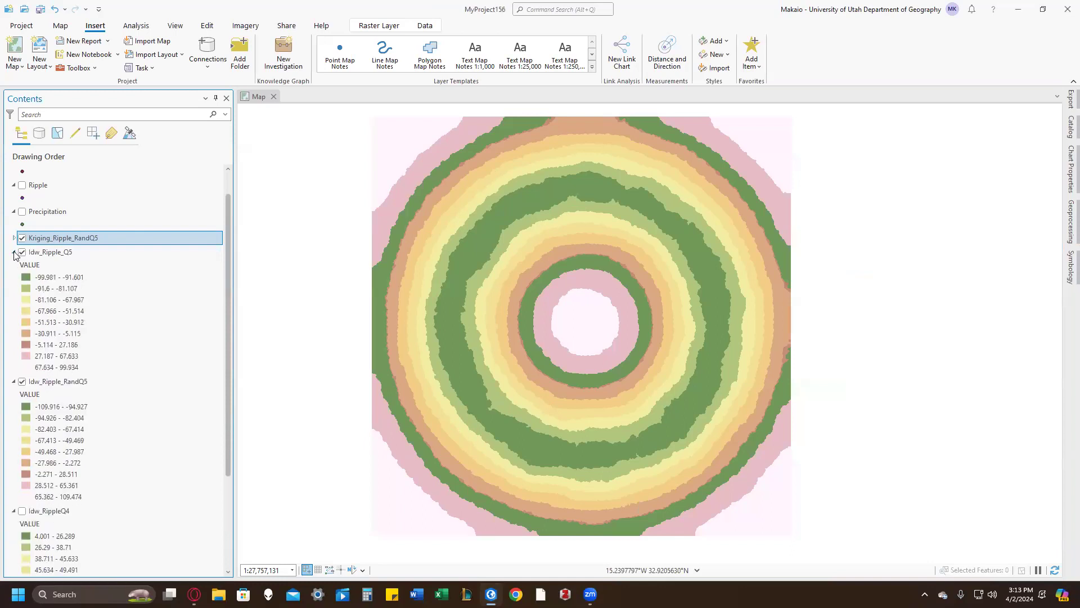
{"action": "left_click", "coordinate": [14, 253]}
{"action": "left_click", "coordinate": [14, 268]}
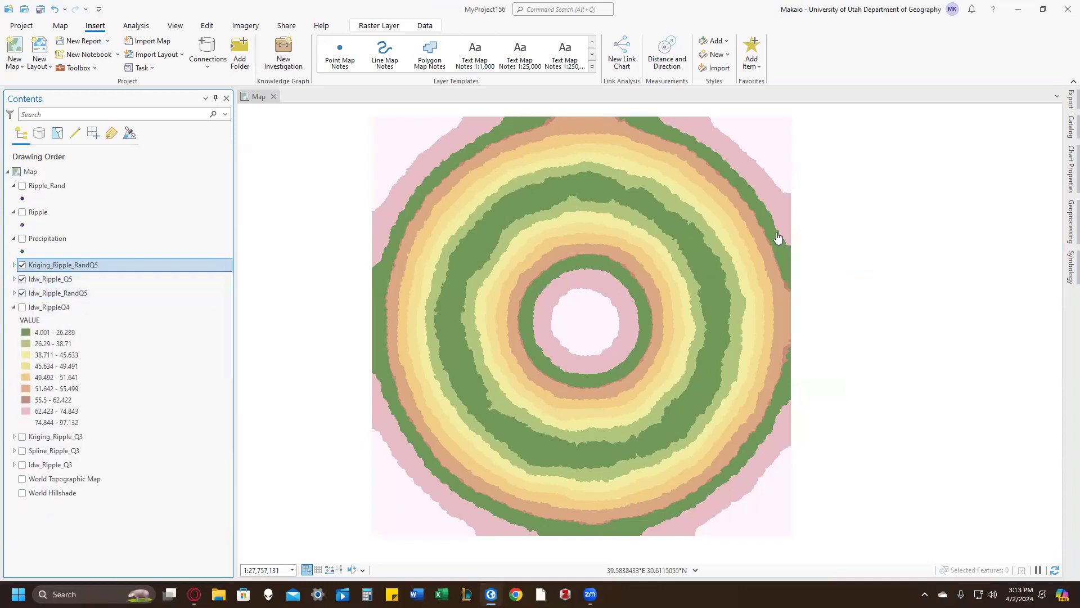
Step: Run Kriging again with Ripple as the input points and output raster Kriging_Ripple_Q5, and collapse the new layer's legend
{"action": "left_click", "coordinate": [1065, 221]}
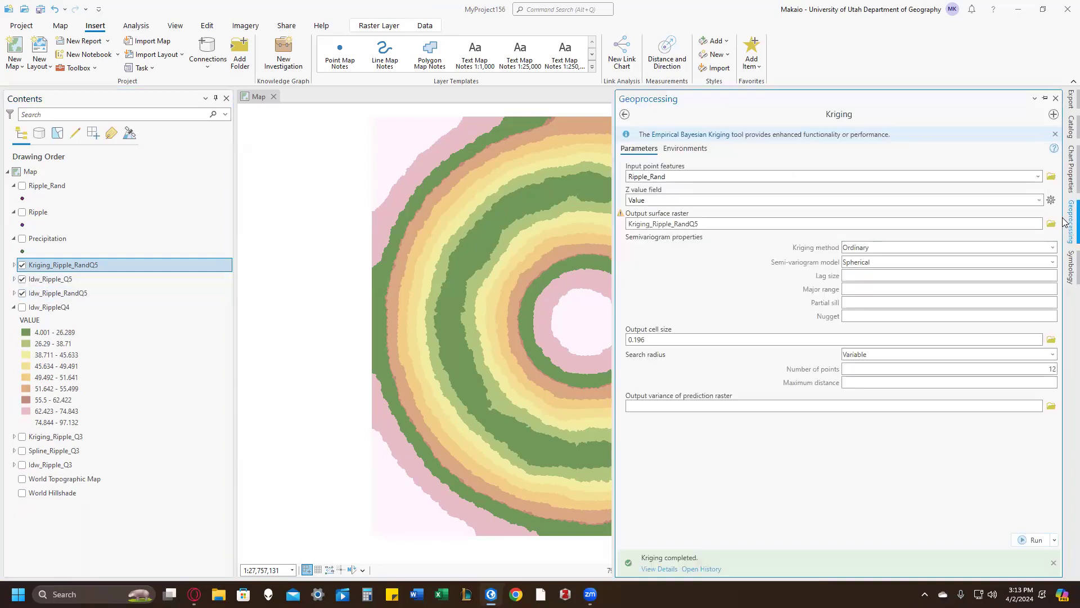
{"action": "left_click", "coordinate": [1039, 177]}
{"action": "left_click", "coordinate": [1016, 202]}
{"action": "left_click", "coordinate": [684, 224]}
{"action": "left_click_drag", "start_coordinate": [936, 224], "coordinate": [947, 223]}
{"action": "key", "text": "BackSpace"}
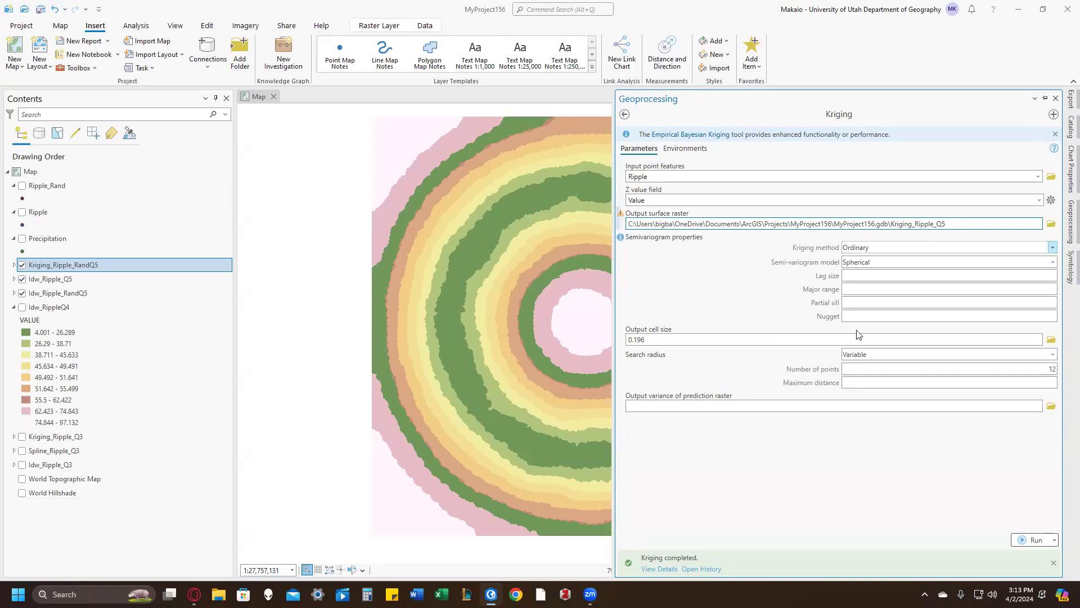
{"action": "left_click", "coordinate": [1032, 540]}
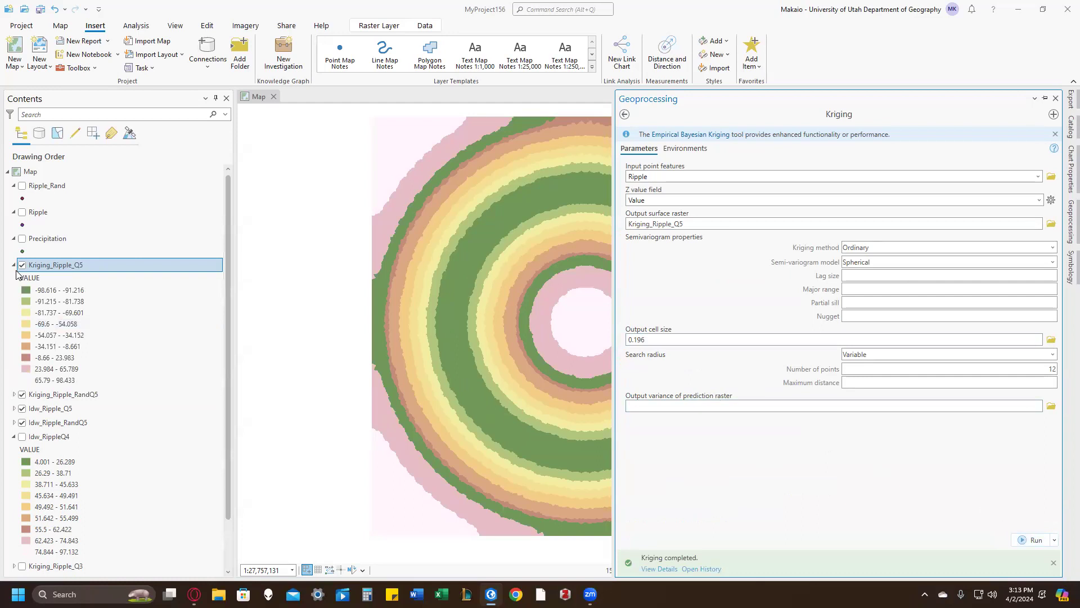
{"action": "left_click", "coordinate": [14, 265]}
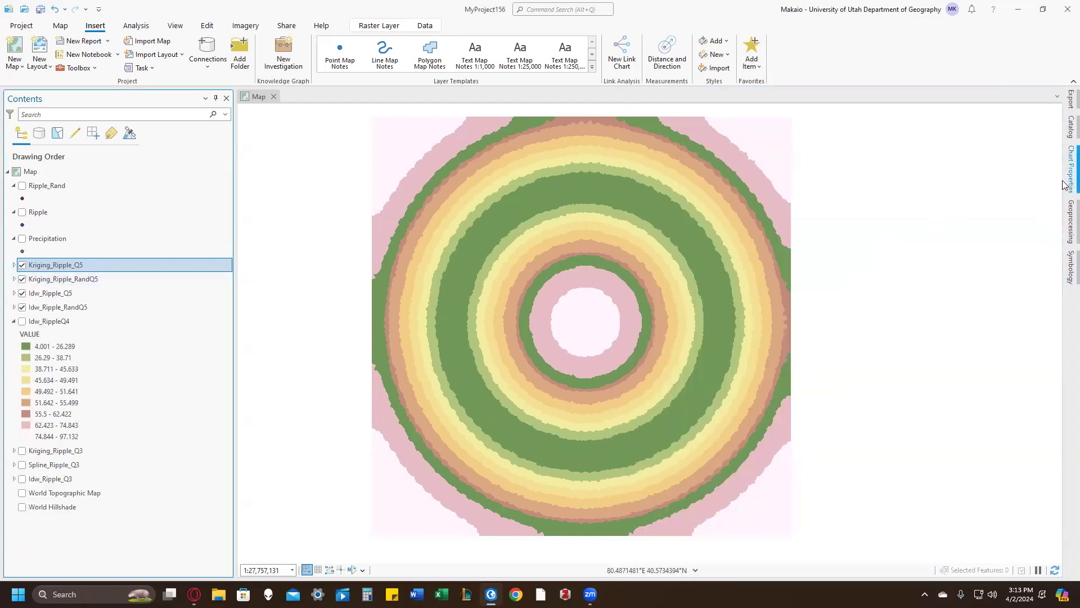
Step: Run Spline on the Ripple points with Value as the Z field and output raster Spline_Ripple_Q5
{"action": "left_click", "coordinate": [579, 10]}
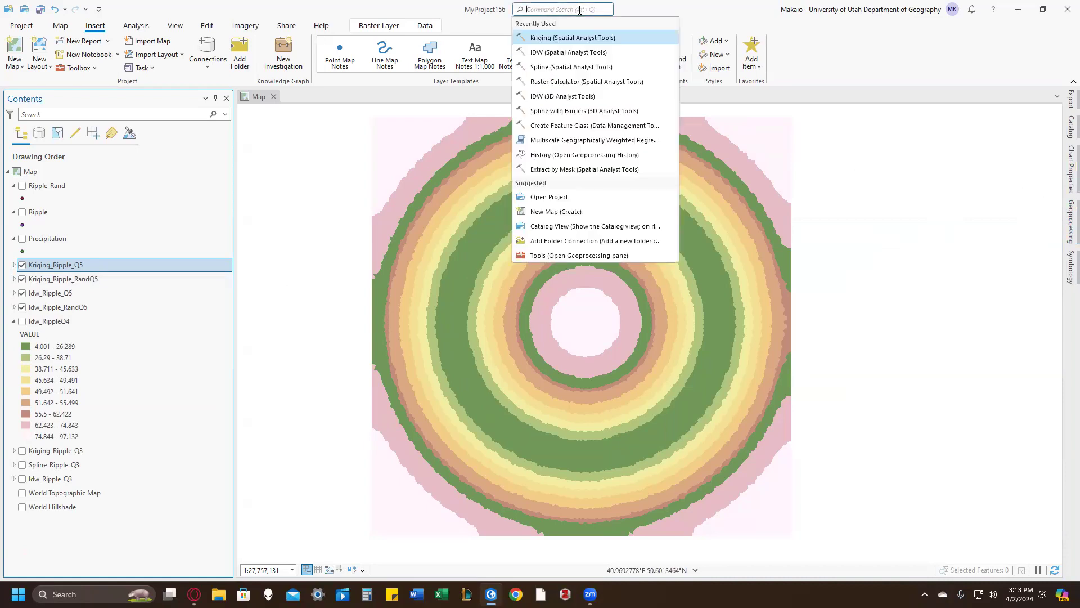
{"action": "left_click", "coordinate": [591, 67]}
{"action": "left_click", "coordinate": [1038, 162]}
{"action": "left_click", "coordinate": [1019, 185]}
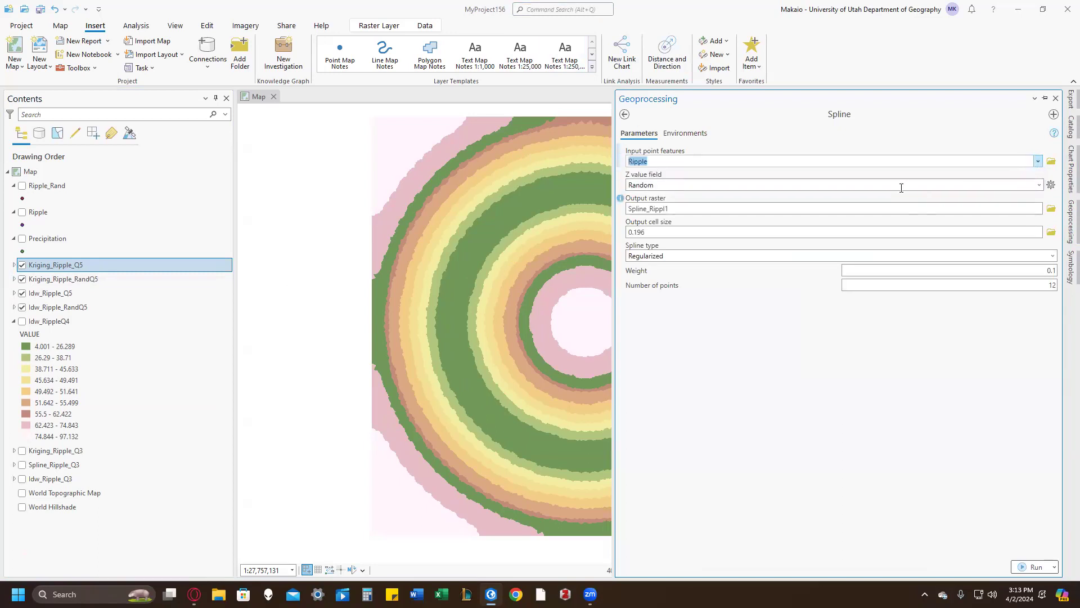
{"action": "left_click", "coordinate": [1040, 185]}
{"action": "left_click", "coordinate": [987, 213]}
{"action": "left_click", "coordinate": [986, 209]}
{"action": "type", "text": "ie"}
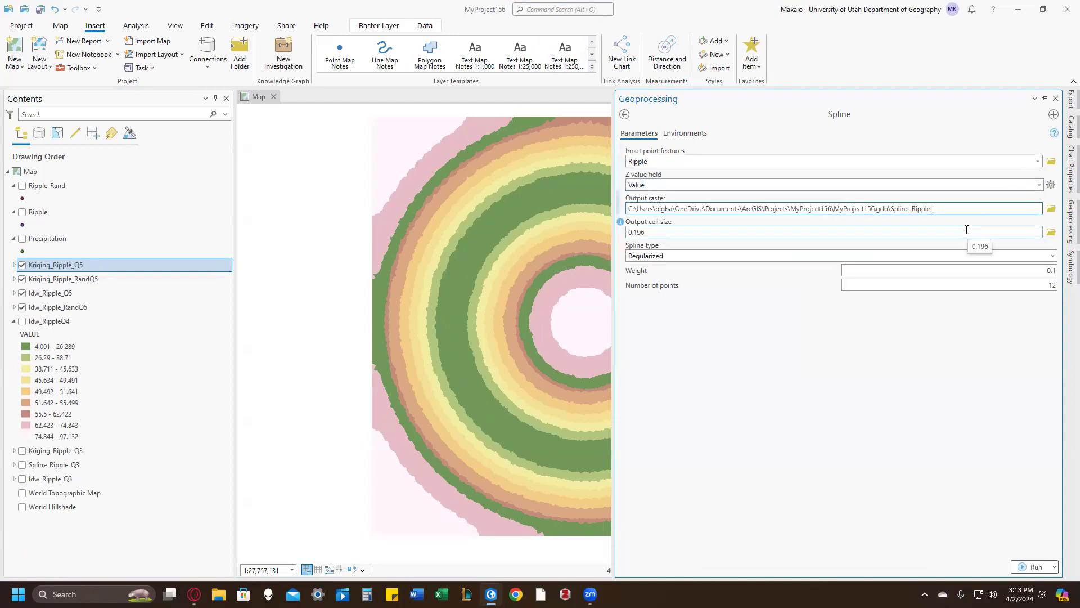
{"action": "left_click", "coordinate": [917, 379]}
{"action": "left_click", "coordinate": [1034, 567]}
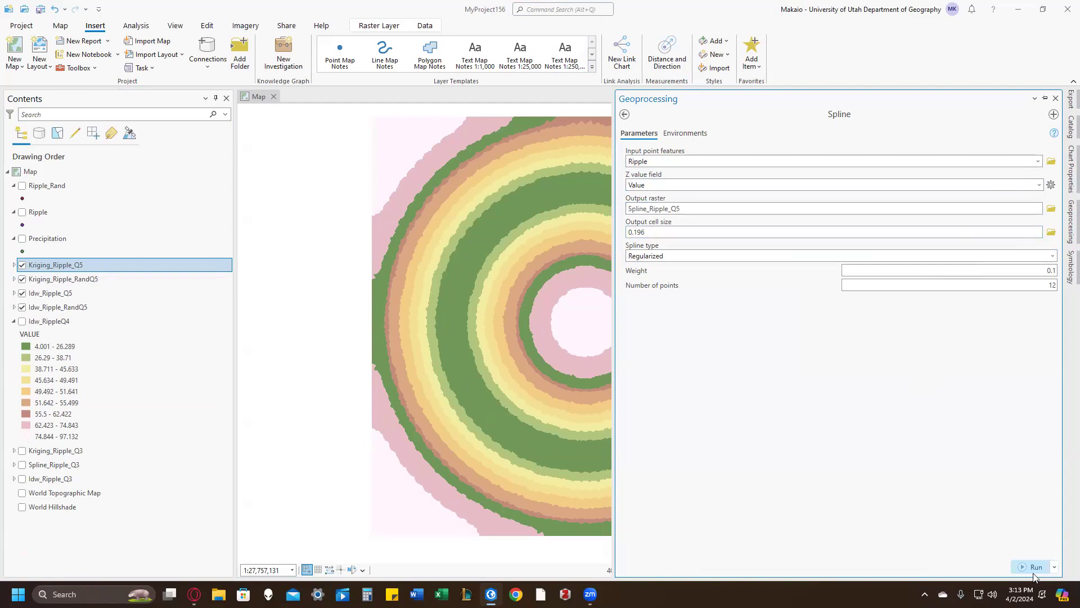
Step: Run Spline again with Ripple_Rand as the input points and output raster Spline_Ripple_Rand_Q5
{"action": "left_click", "coordinate": [1038, 162]}
{"action": "left_click", "coordinate": [1012, 176]}
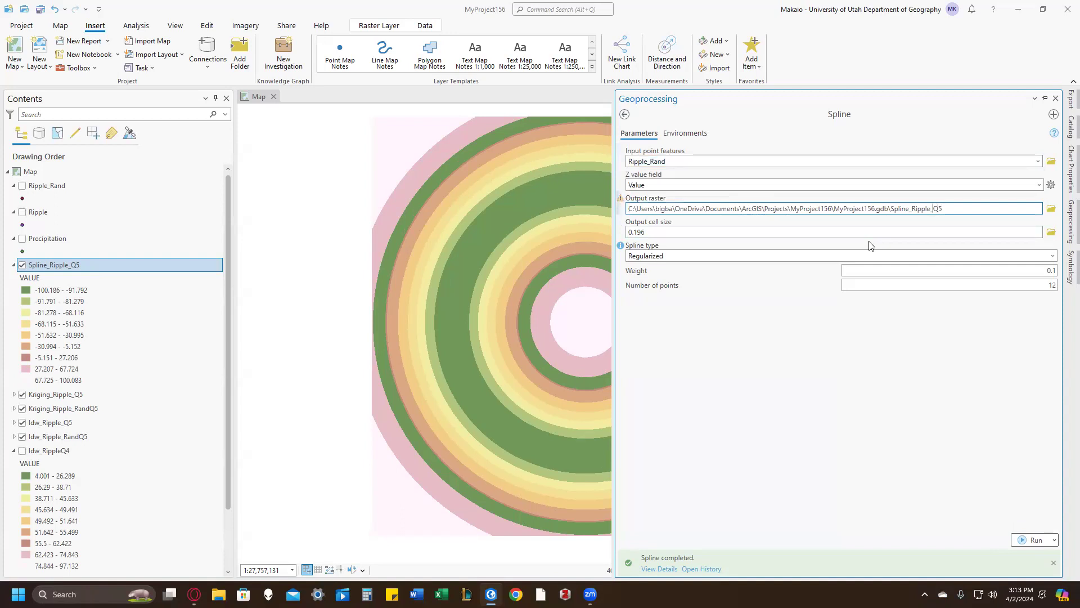
{"action": "key", "text": "BackSpace"}
{"action": "key", "text": "BackSpace"}
{"action": "key", "text": "BackSpace"}
{"action": "type", "text": "a"}
{"action": "left_click", "coordinate": [853, 304]}
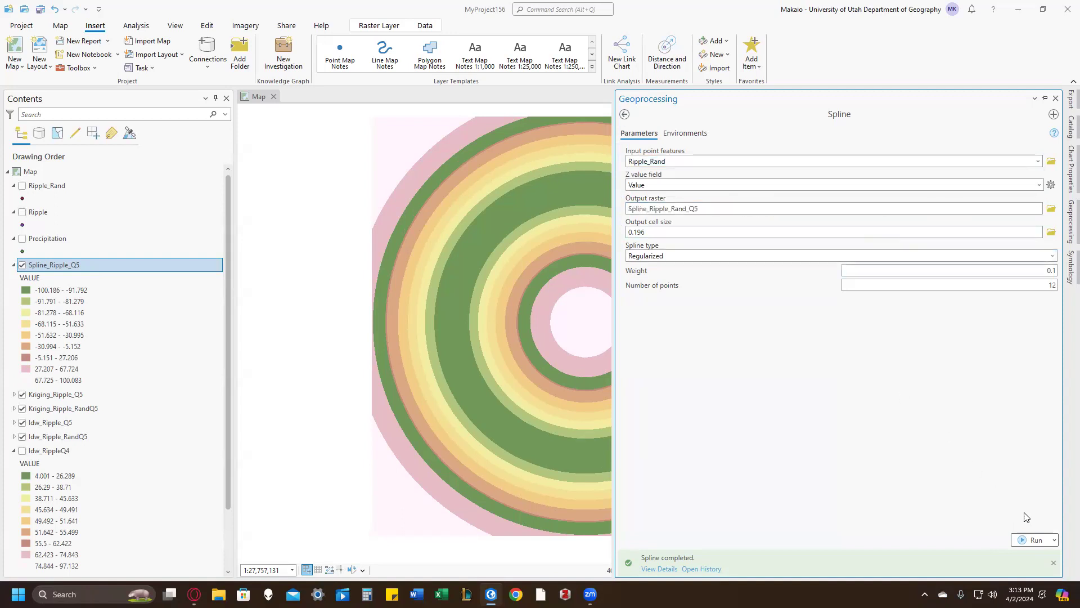
{"action": "left_click", "coordinate": [1016, 539]}
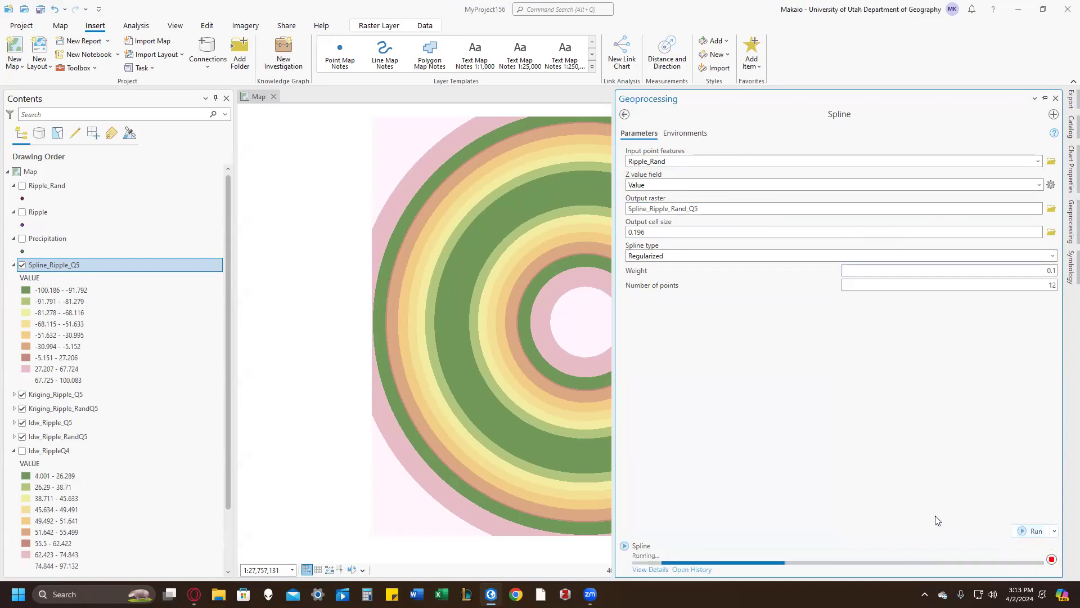
Step: Collapse the legends of Spline_Ripple_Rand_Q5 and Spline_Ripple_Q5
{"action": "left_click", "coordinate": [321, 311]}
{"action": "left_click", "coordinate": [18, 270]}
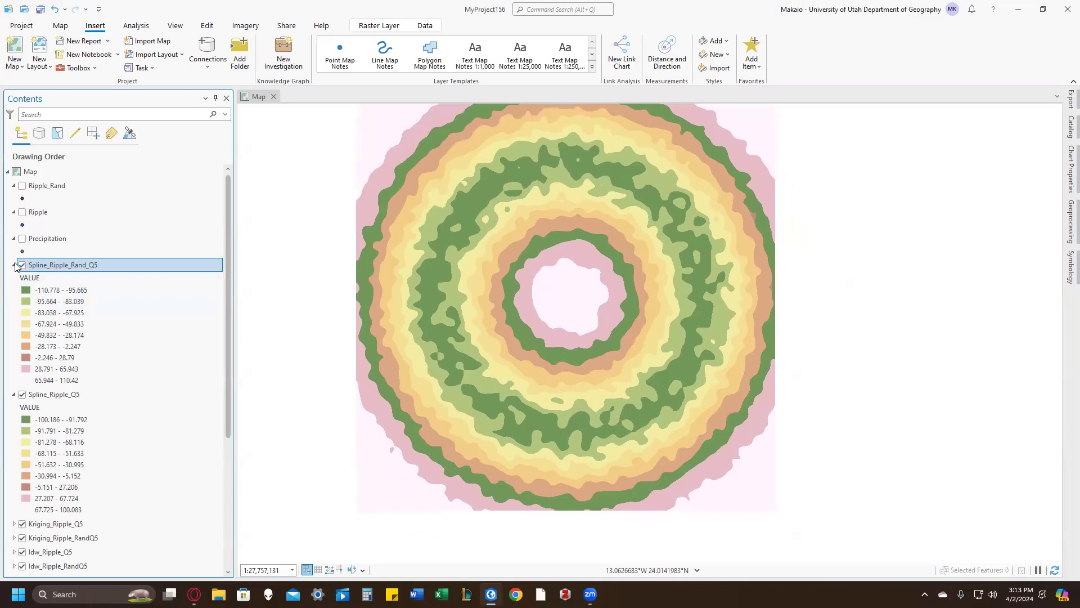
{"action": "left_click", "coordinate": [15, 265]}
{"action": "left_click", "coordinate": [14, 279]}
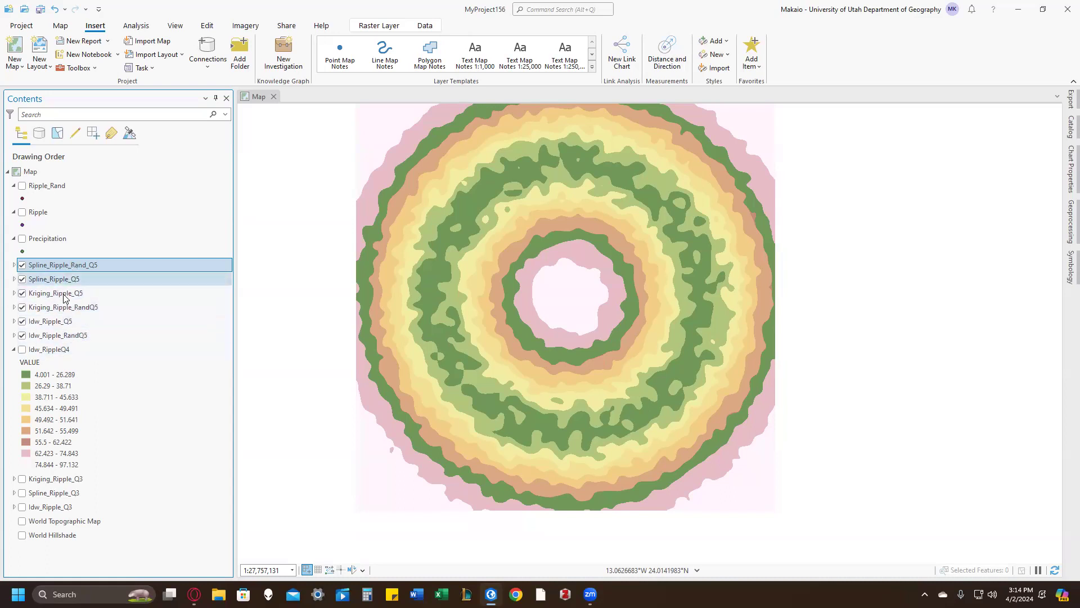
Step: Compare Spline_Ripple_Rand_Q5 with Spline_Ripple_Q5 by switching the random-point surface off and on
{"action": "left_click", "coordinate": [22, 264]}
{"action": "left_click", "coordinate": [22, 279]}
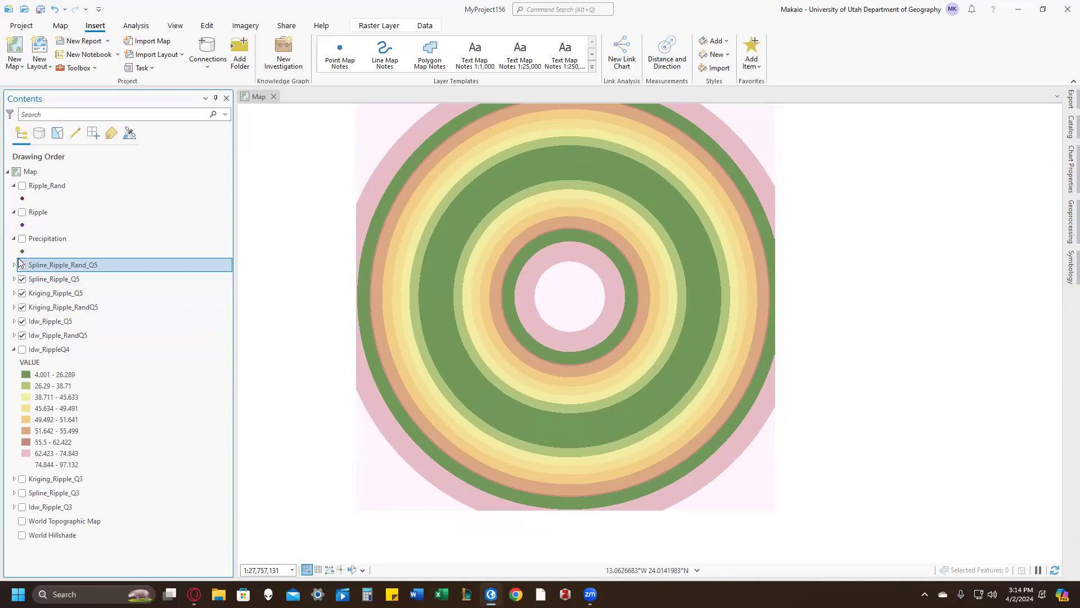
{"action": "left_click", "coordinate": [22, 264]}
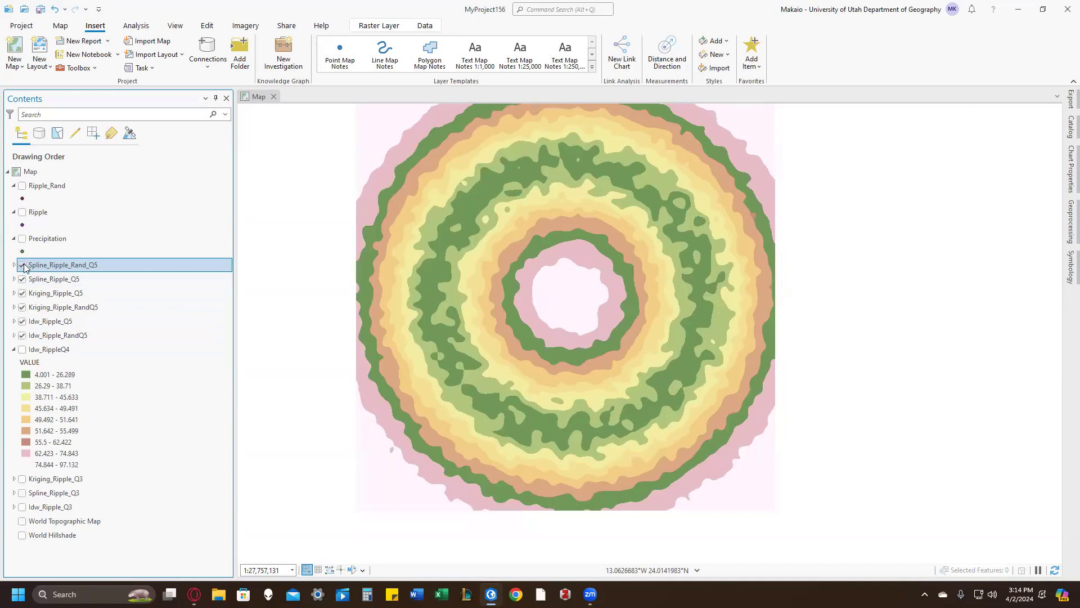
Step: Compare the six Q5 surfaces by hiding them one by one down to Idw_Ripple_RandQ5, then turn the hidden layers back on
{"action": "left_click", "coordinate": [23, 265]}
{"action": "left_click", "coordinate": [22, 278]}
{"action": "left_click", "coordinate": [22, 293]}
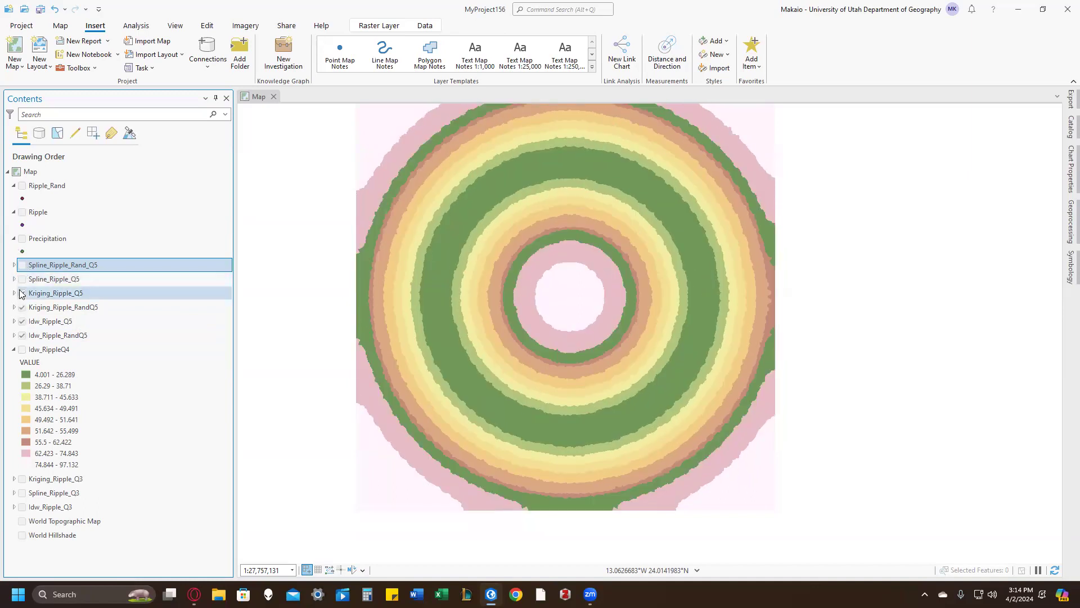
{"action": "left_click", "coordinate": [23, 307]}
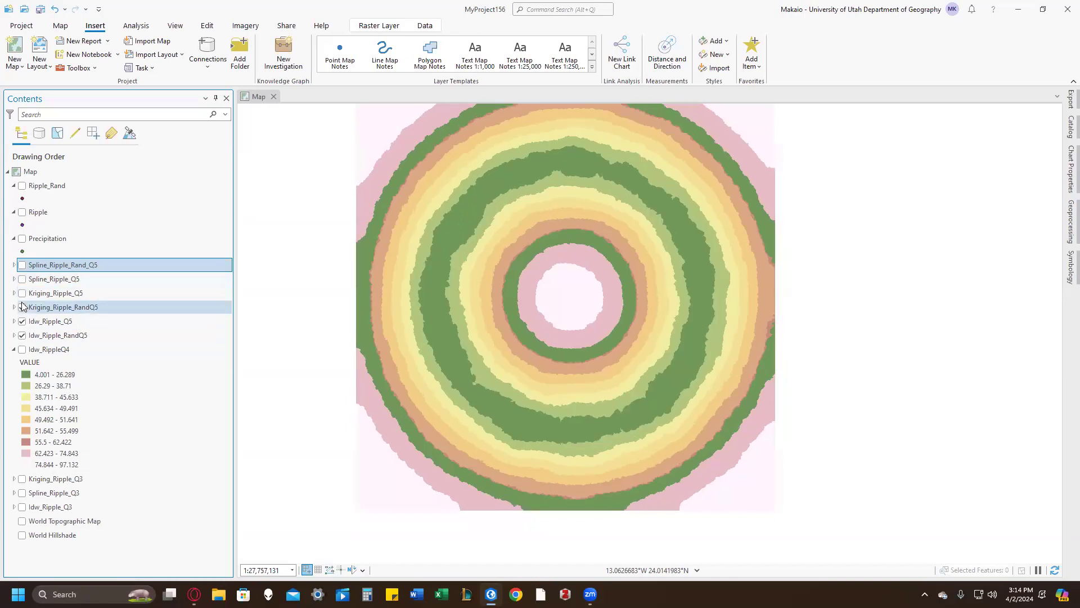
{"action": "left_click", "coordinate": [23, 307]}
{"action": "left_click", "coordinate": [22, 320]}
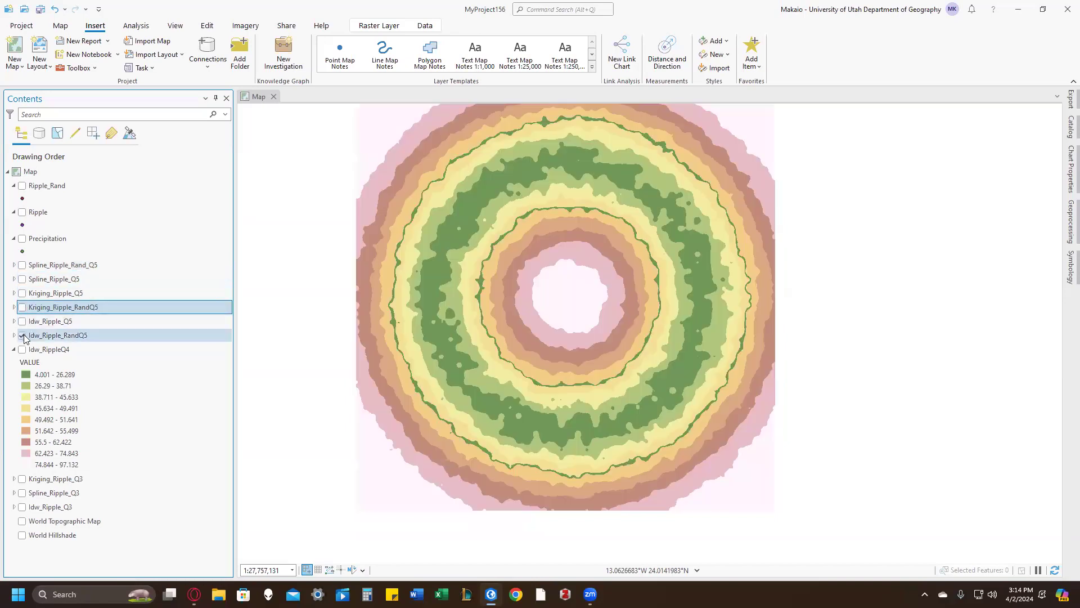
{"action": "left_click", "coordinate": [22, 321]}
{"action": "left_click", "coordinate": [22, 307]}
{"action": "left_click", "coordinate": [21, 293]}
{"action": "left_click", "coordinate": [22, 278]}
{"action": "left_click", "coordinate": [22, 265]}
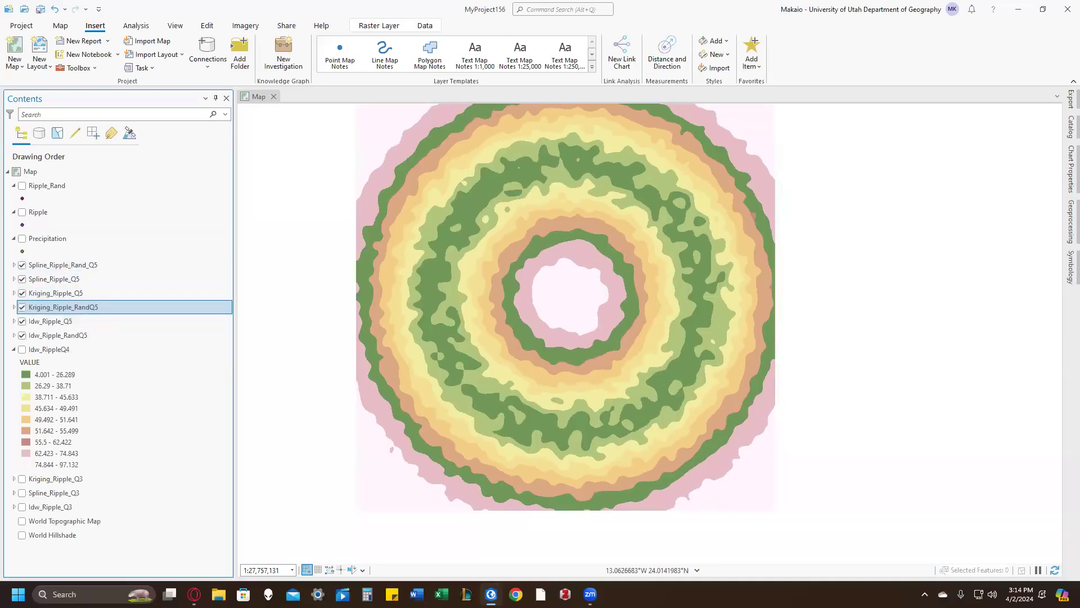
Step: Hide all six Q5 Spline, Kriging and IDW rasters one after another so that no layer is displayed
{"action": "left_click", "coordinate": [22, 265]}
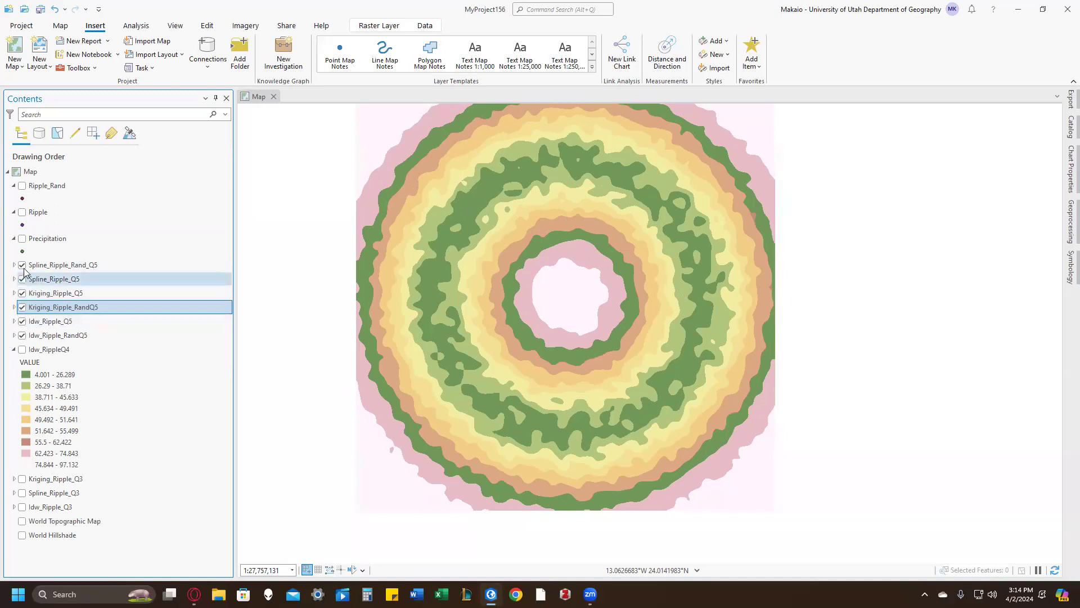
{"action": "left_click", "coordinate": [22, 279]}
{"action": "left_click", "coordinate": [22, 292]}
{"action": "left_click", "coordinate": [22, 307]}
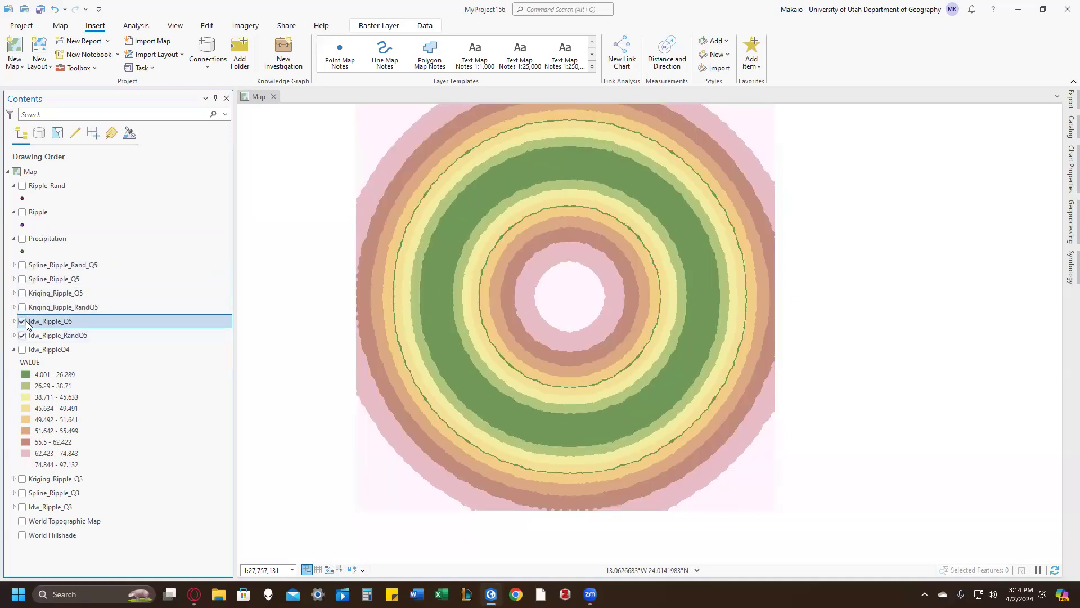
{"action": "left_click", "coordinate": [22, 321]}
{"action": "left_click", "coordinate": [22, 336]}
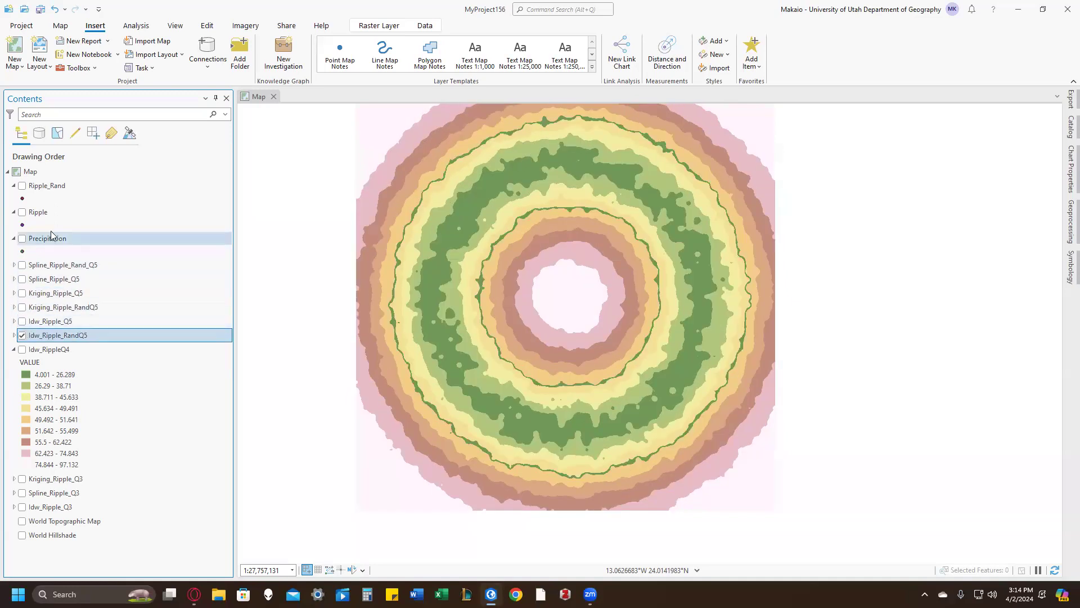
{"action": "left_click", "coordinate": [22, 336]}
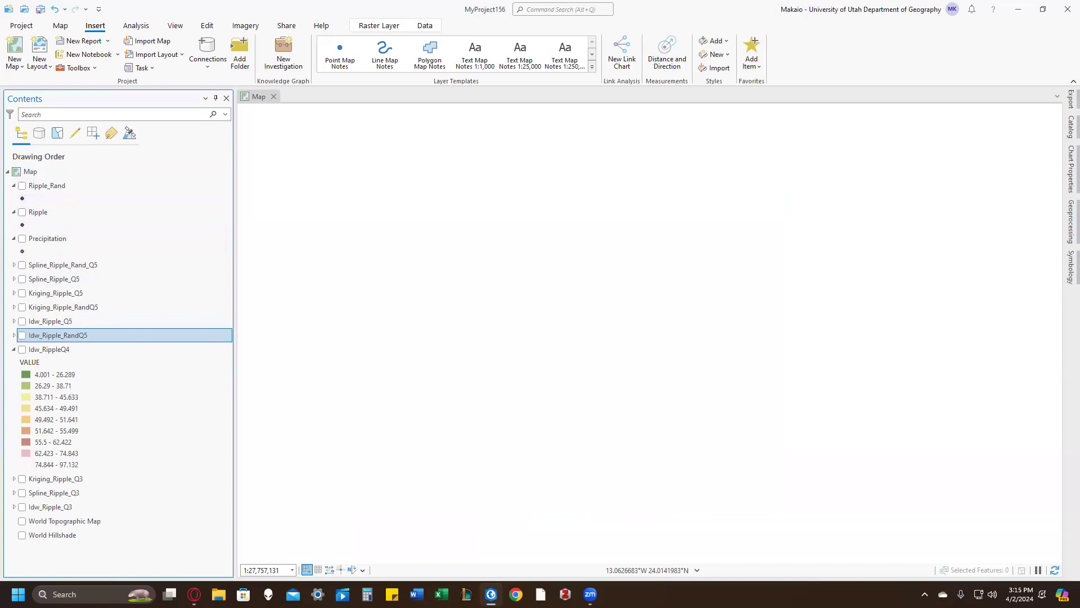
Step: Add a definition query to the Ripple_Rand layer where Random is less than or equal to 5
{"action": "right_click", "coordinate": [61, 187]}
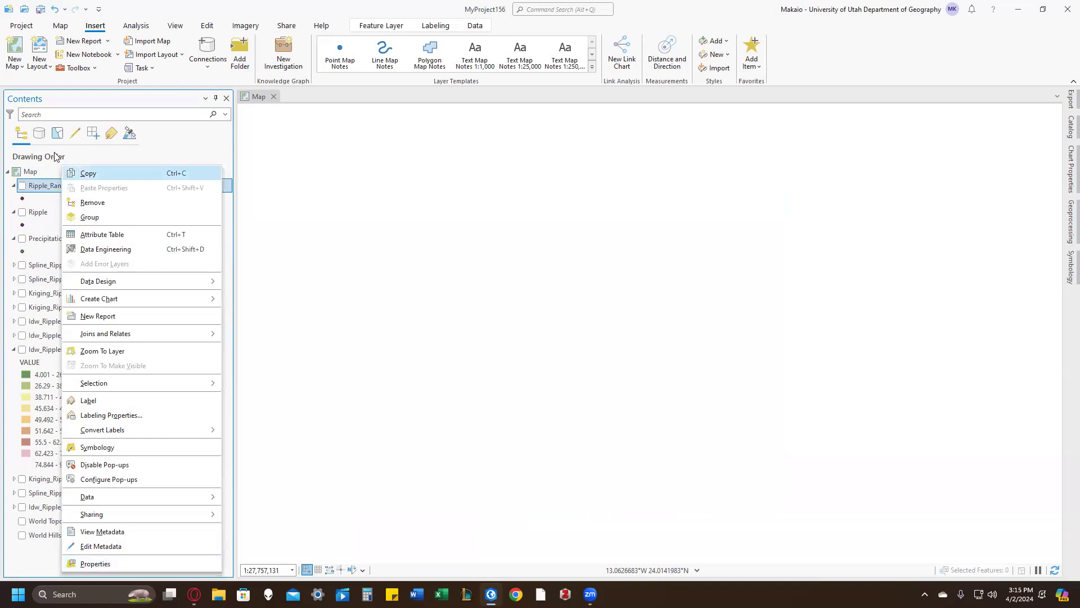
{"action": "left_click", "coordinate": [101, 562]}
{"action": "left_click", "coordinate": [593, 179]}
{"action": "left_click", "coordinate": [540, 145]}
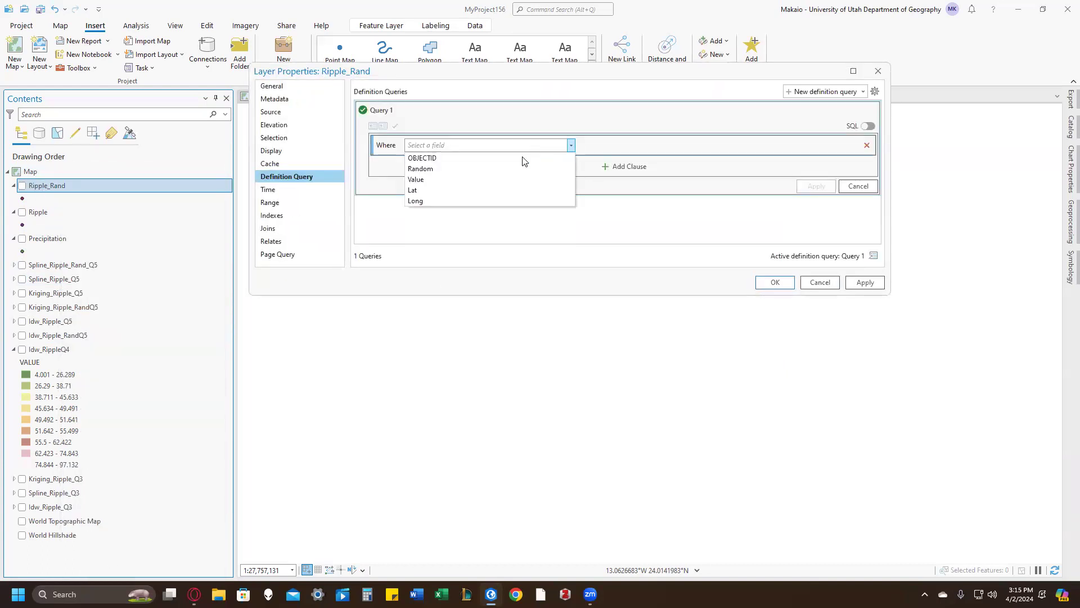
{"action": "left_click", "coordinate": [514, 157]}
{"action": "left_click", "coordinate": [502, 148]}
{"action": "left_click", "coordinate": [477, 178]}
{"action": "left_click", "coordinate": [654, 145]}
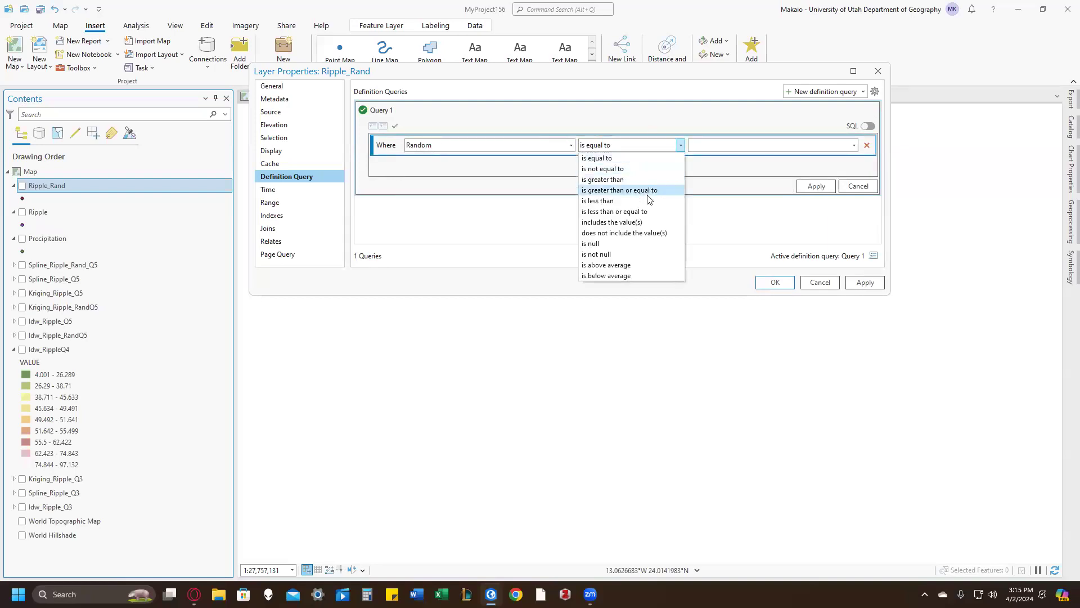
{"action": "left_click", "coordinate": [636, 212]}
{"action": "left_click", "coordinate": [707, 147]}
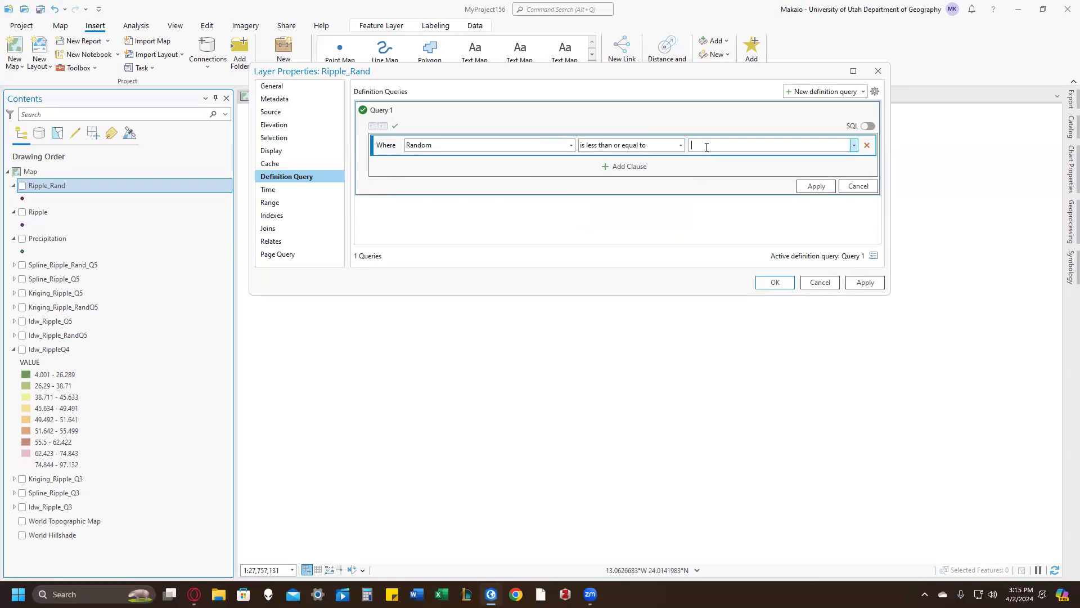
{"action": "left_click", "coordinate": [811, 186]}
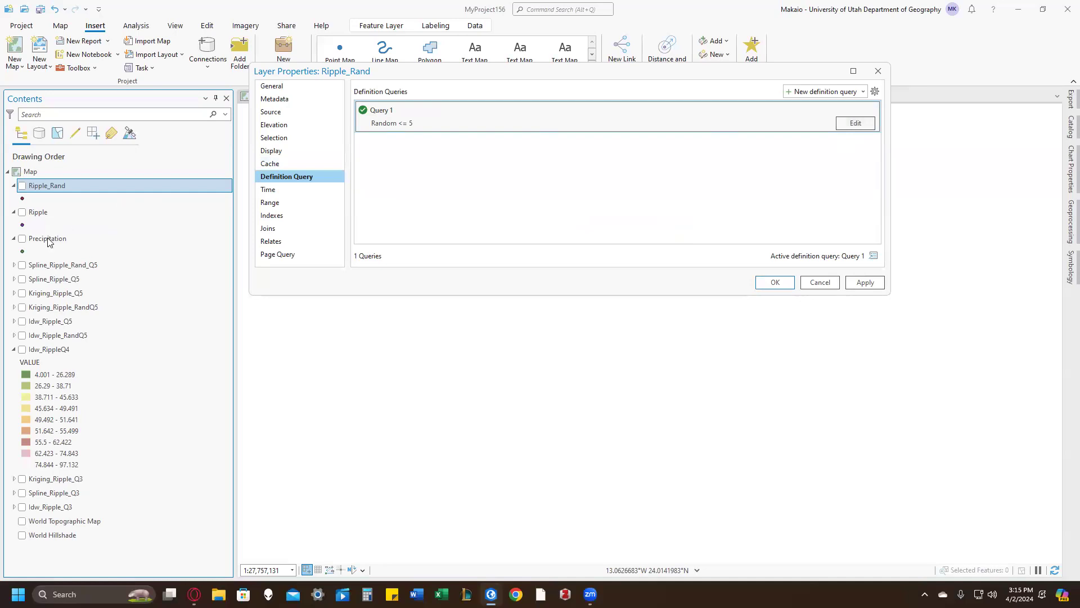
Step: Copy the SQL text of Ripple_Rand's definition query and accept the layer properties
{"action": "left_click", "coordinate": [856, 123]}
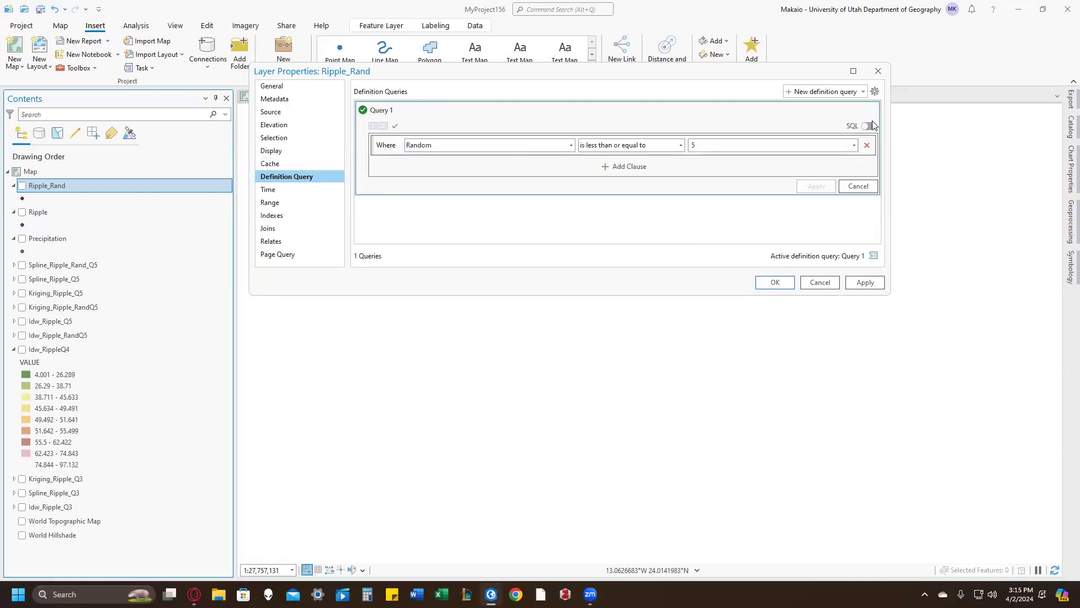
{"action": "left_click", "coordinate": [869, 126]}
{"action": "key", "text": "ctrl+a"}
{"action": "key", "text": "ctrl+c"}
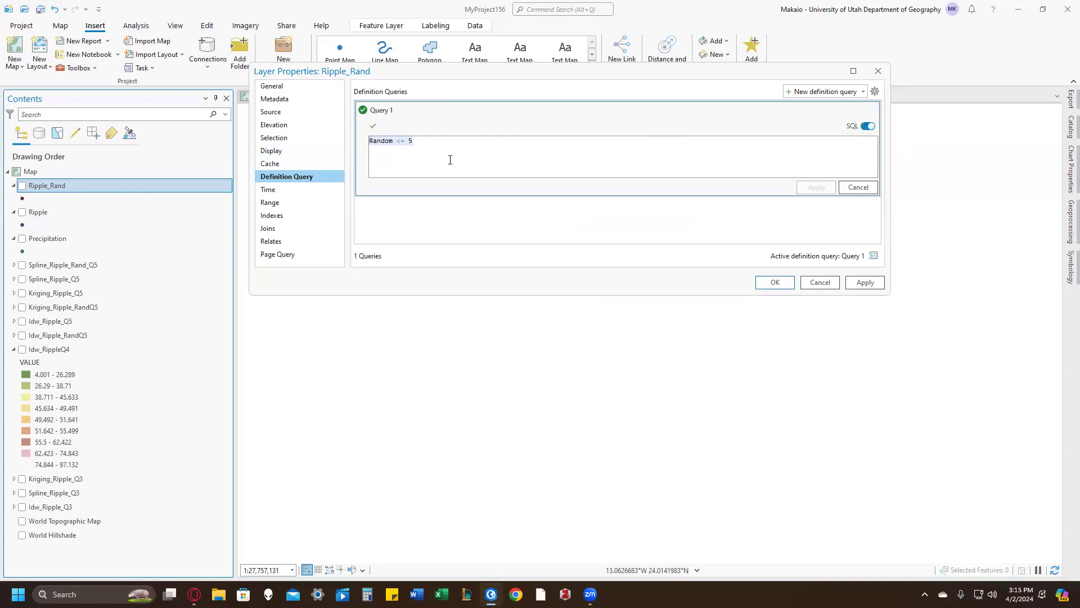
{"action": "left_click", "coordinate": [780, 284]}
Step: Apply the copied SQL definition query Random <= 5 to the Ripple layer
{"action": "left_click", "coordinate": [116, 211]}
{"action": "right_click", "coordinate": [116, 211]}
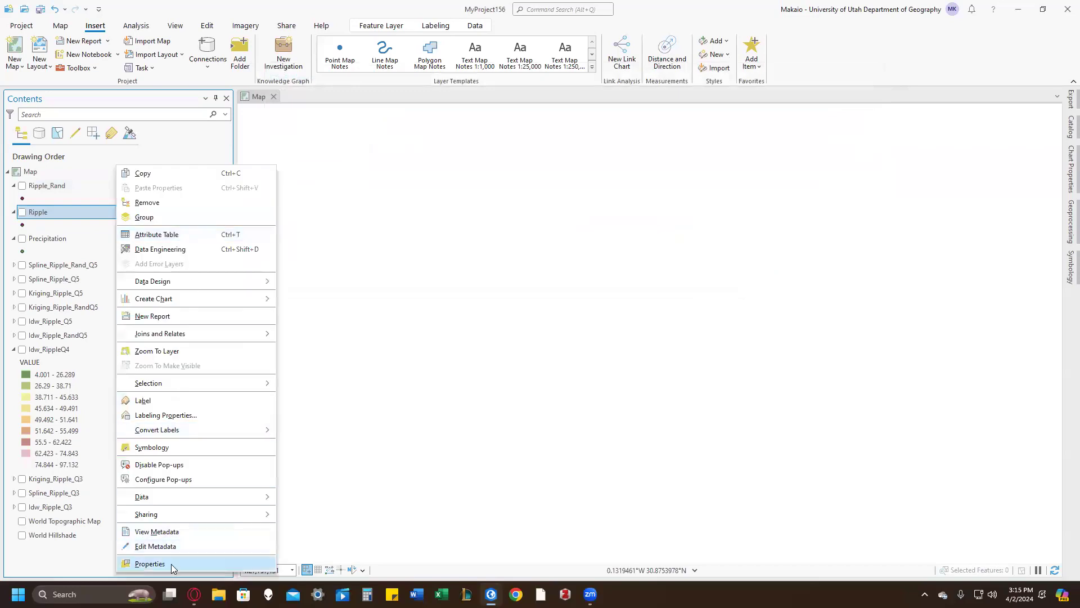
{"action": "left_click", "coordinate": [171, 564]}
{"action": "left_click", "coordinate": [615, 180]}
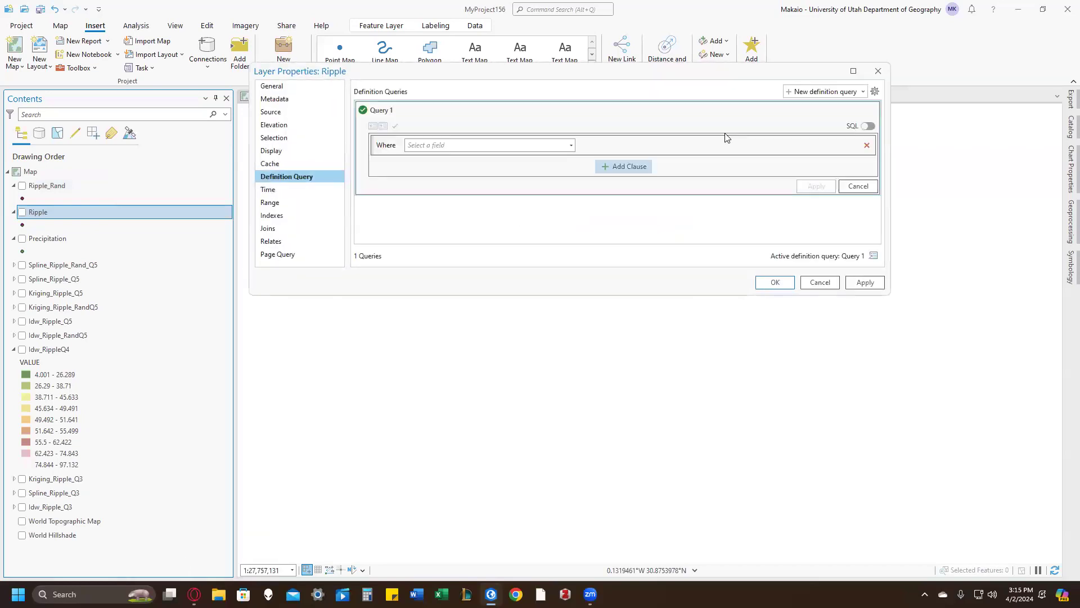
{"action": "left_click", "coordinate": [868, 126]}
{"action": "key", "text": "ctrl+v"}
{"action": "left_click", "coordinate": [816, 187]}
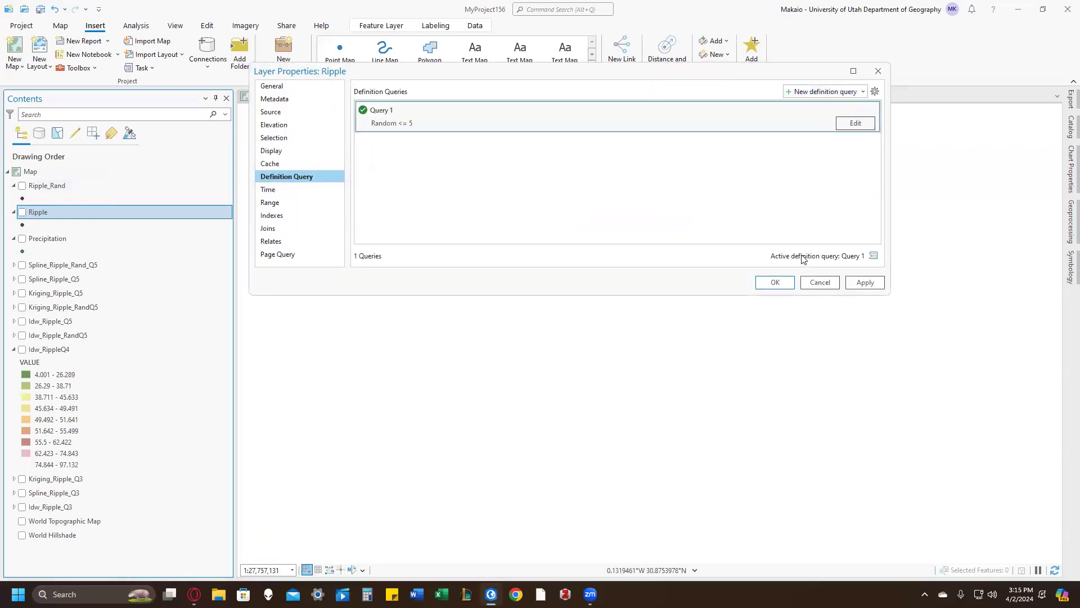
{"action": "left_click", "coordinate": [770, 285]}
Step: Apply the copied SQL definition query Random <= 5 to the Precipitation layer
{"action": "right_click", "coordinate": [69, 238]}
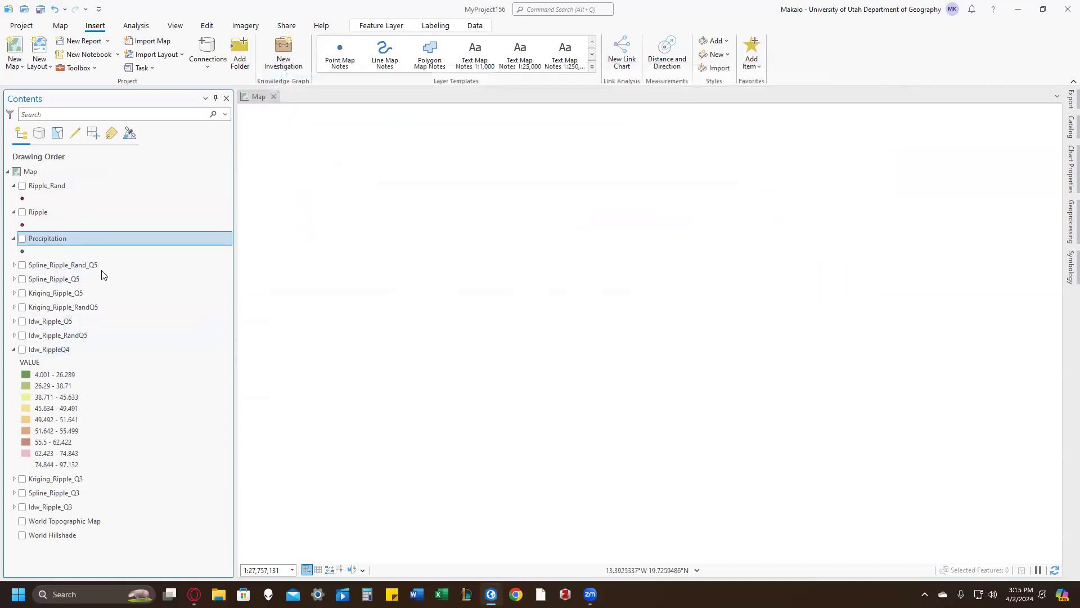
{"action": "left_click", "coordinate": [168, 562]}
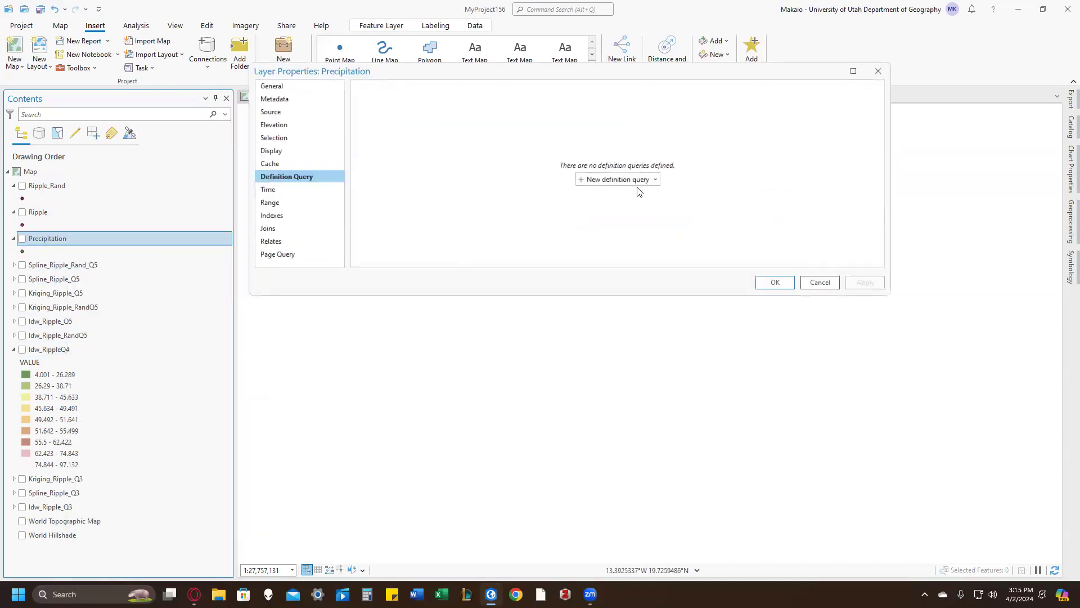
{"action": "left_click", "coordinate": [643, 183]}
{"action": "left_click", "coordinate": [867, 126]}
{"action": "left_click", "coordinate": [697, 160]}
{"action": "key", "text": "ctrl+v"}
{"action": "left_click", "coordinate": [816, 187]}
{"action": "left_click", "coordinate": [775, 282]}
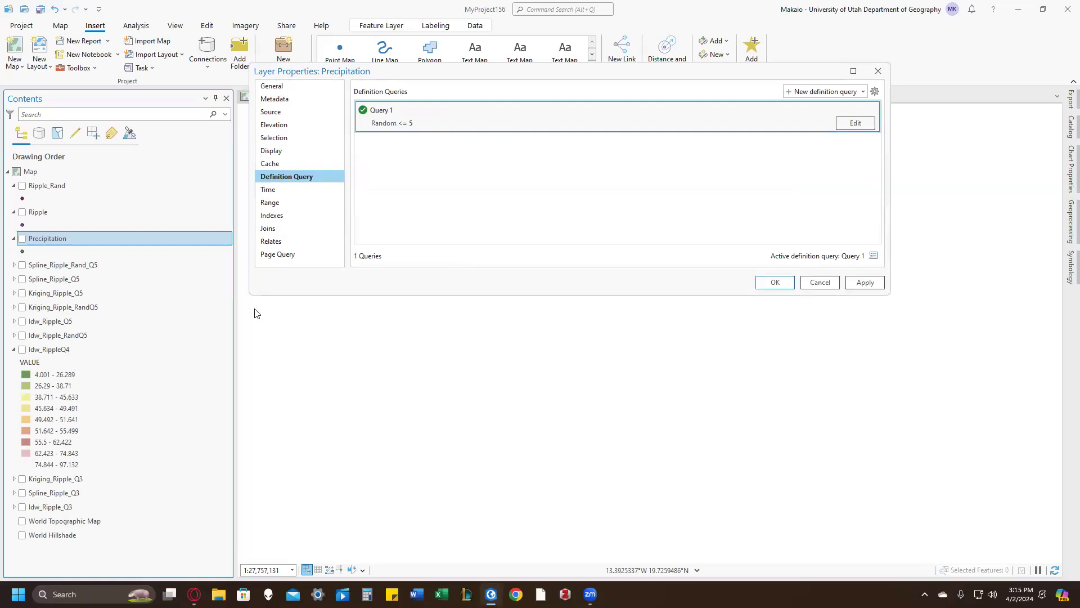
Step: Check the filtered point layers on the map, leaving only Ripple_Rand displayed
{"action": "left_click", "coordinate": [22, 186]}
{"action": "left_click", "coordinate": [22, 212]}
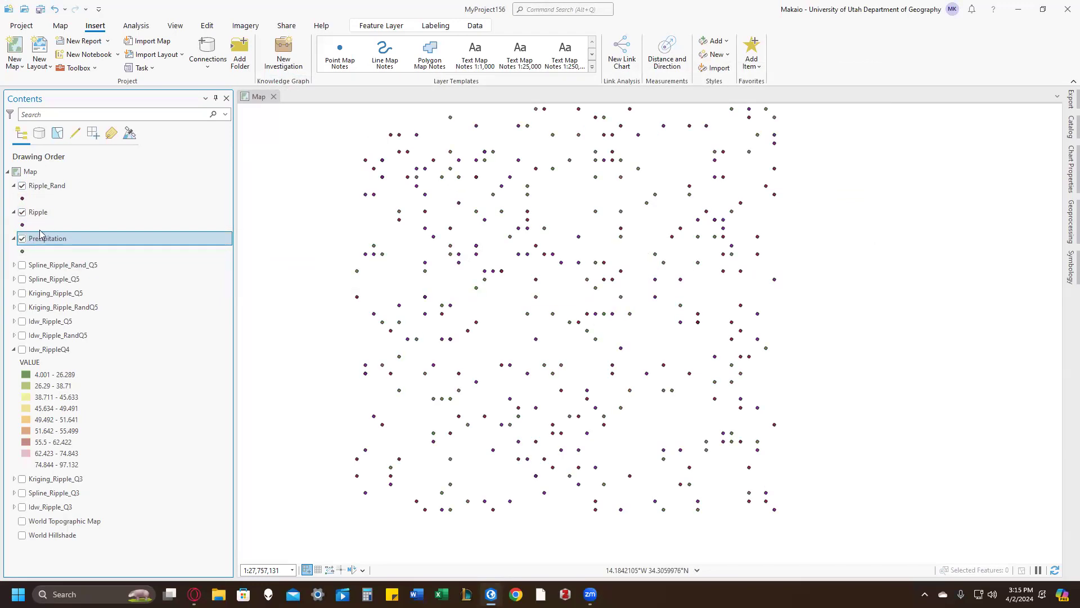
{"action": "left_click", "coordinate": [22, 239]}
{"action": "left_click", "coordinate": [22, 212]}
Step: Set up the Kriging tool with Ripple_Rand as input points and Value as the Z value field
{"action": "left_click", "coordinate": [579, 10]}
{"action": "left_click", "coordinate": [578, 52]}
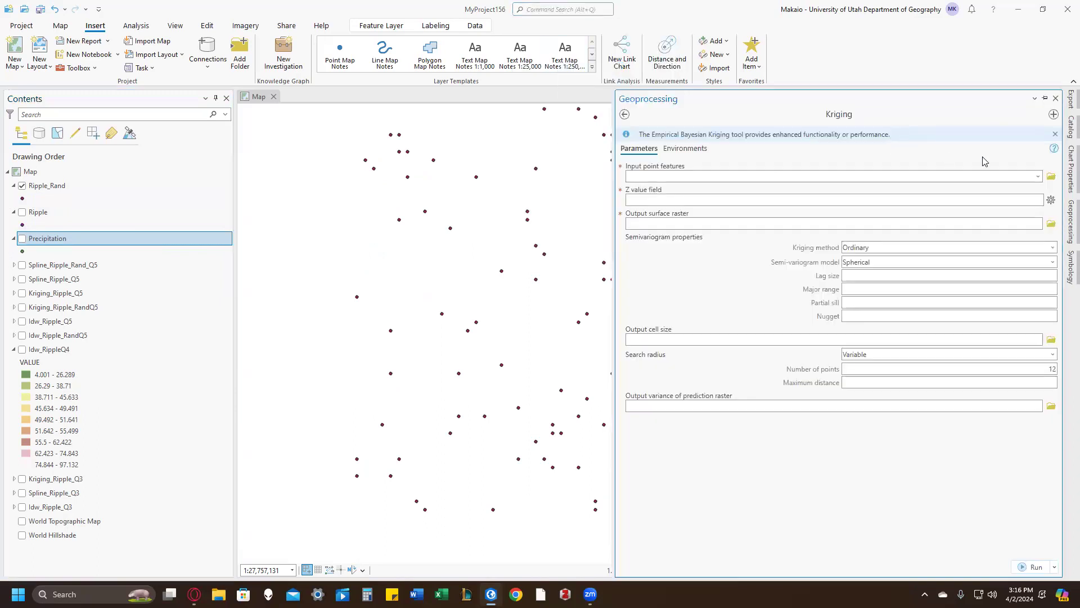
{"action": "left_click", "coordinate": [1038, 177]}
{"action": "left_click", "coordinate": [1002, 190]}
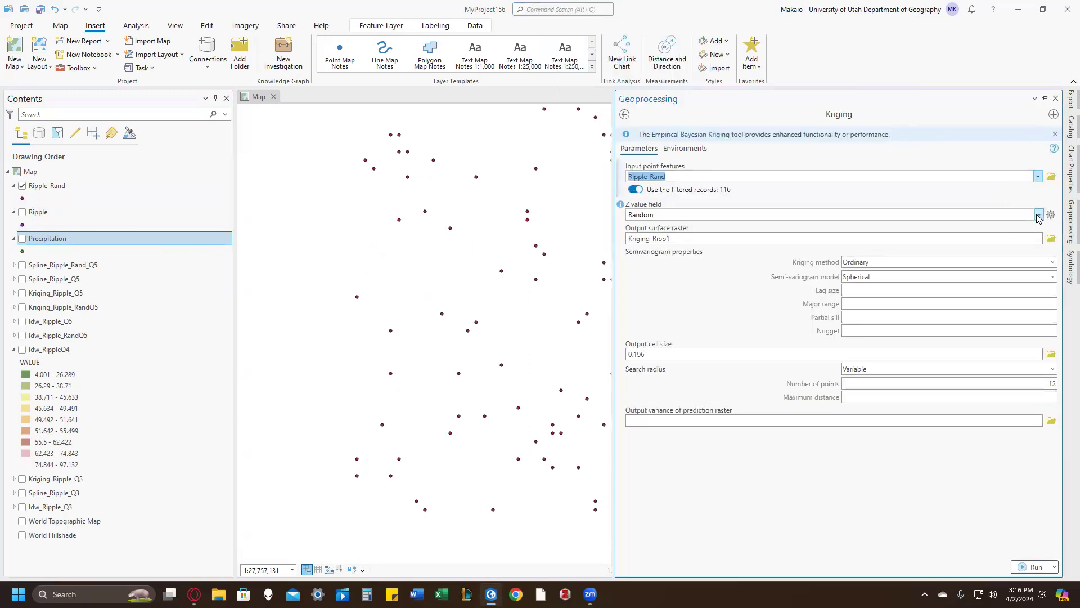
{"action": "left_click", "coordinate": [1039, 214]}
{"action": "left_click", "coordinate": [1019, 245]}
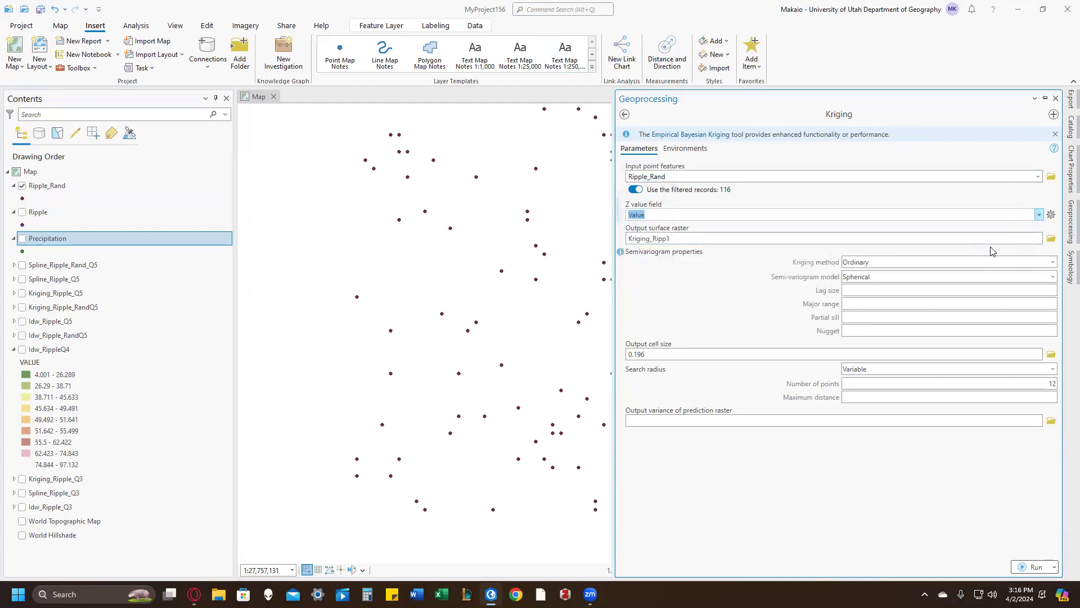
Step: Name the output surface raster Kriging_Ripple_RandQ6 and run Kriging
{"action": "left_click", "coordinate": [1004, 239]}
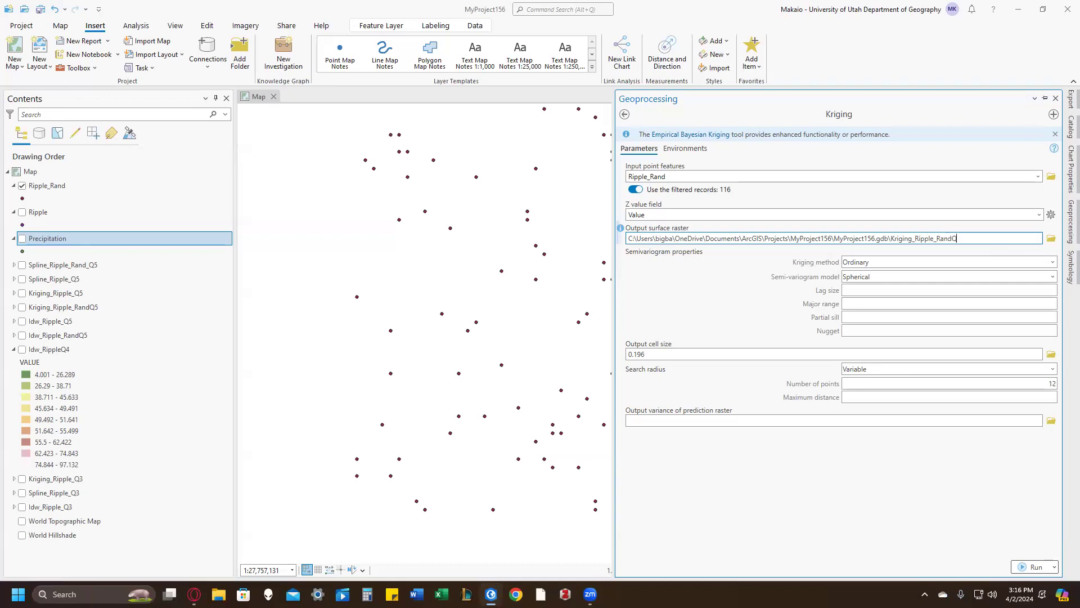
{"action": "left_click", "coordinate": [851, 467]}
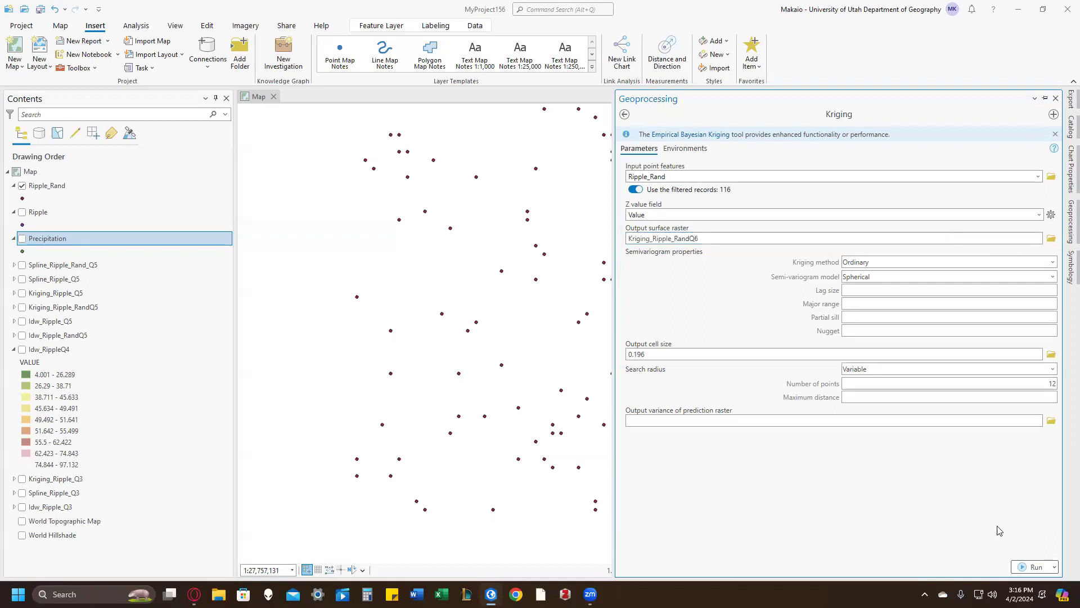
{"action": "left_click", "coordinate": [1027, 569]}
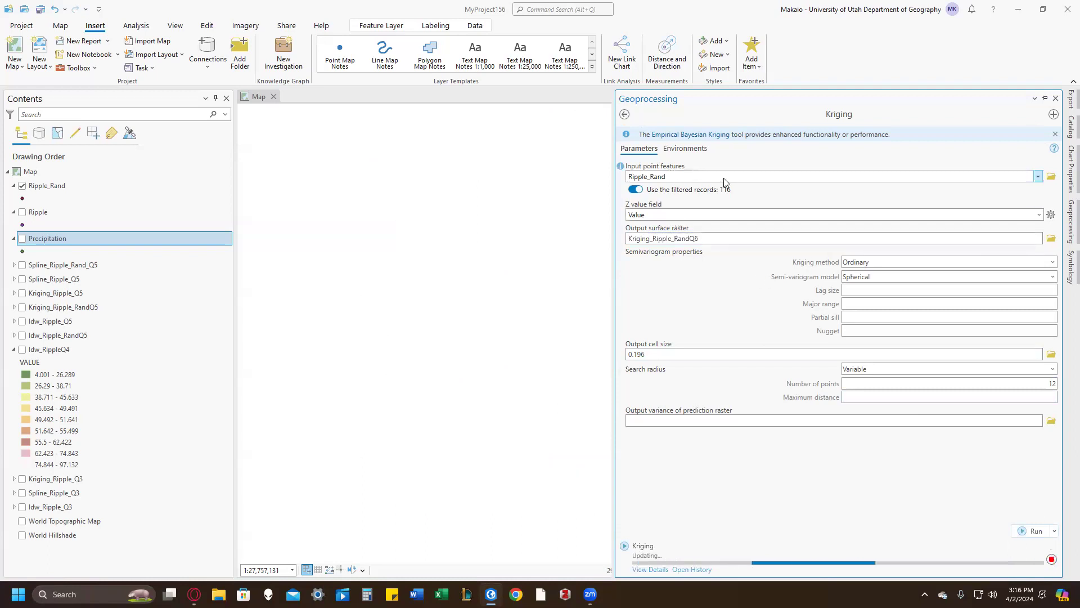
Step: Run Kriging on the filtered Ripple points with the output surface raster named Kriging_Ripple_Q6
{"action": "left_click", "coordinate": [1038, 177]}
{"action": "left_click", "coordinate": [931, 200]}
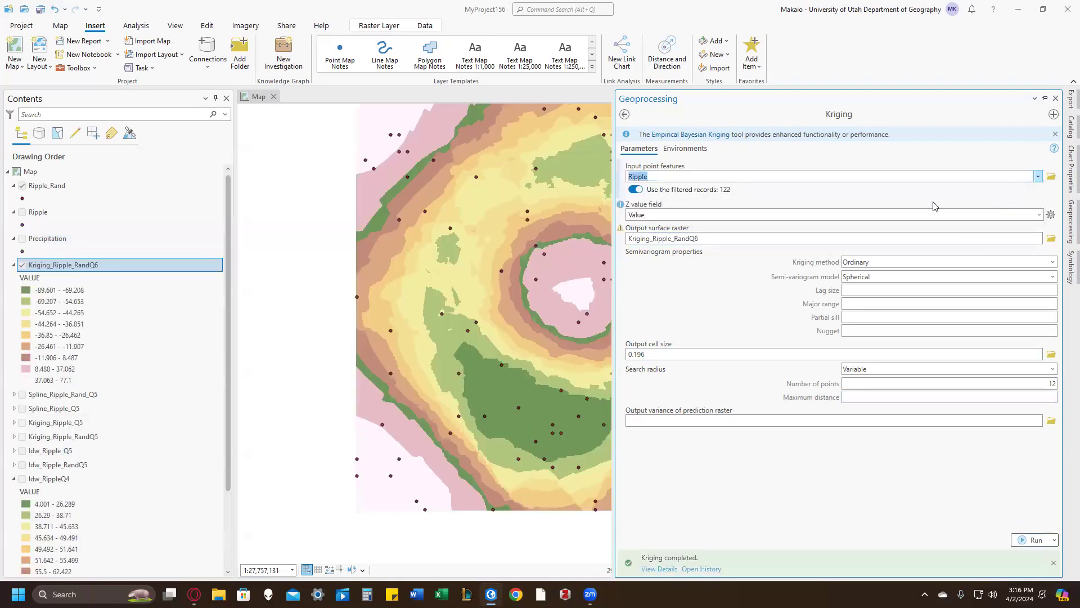
{"action": "left_click", "coordinate": [740, 241]}
{"action": "left_click", "coordinate": [952, 240]}
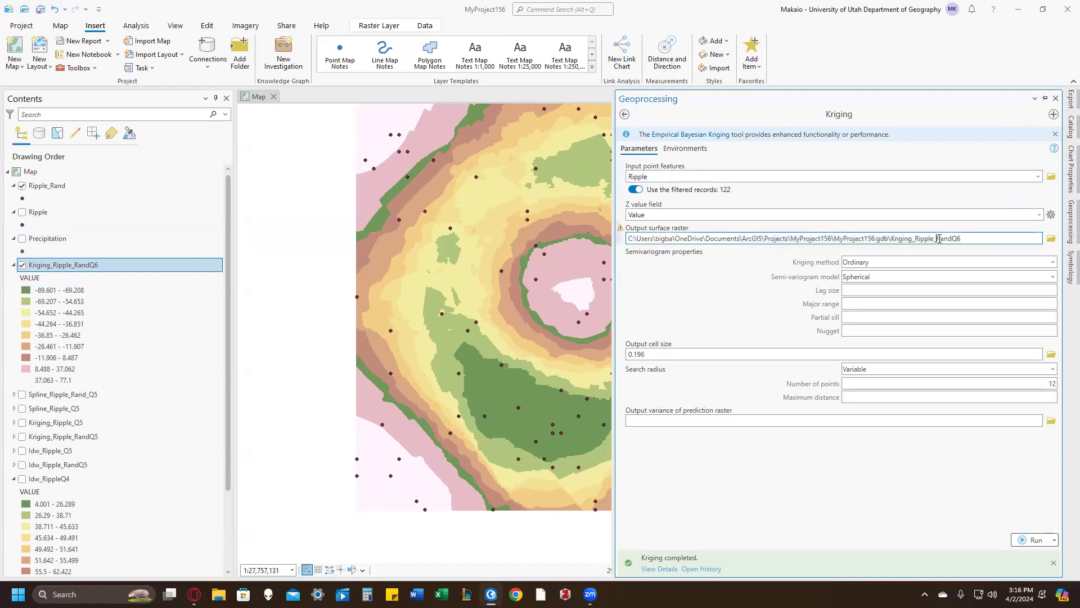
{"action": "key", "text": "Delete"}
{"action": "key", "text": "Delete"}
{"action": "key", "text": "Delete"}
{"action": "key", "text": "Delete"}
{"action": "left_click", "coordinate": [1034, 540]}
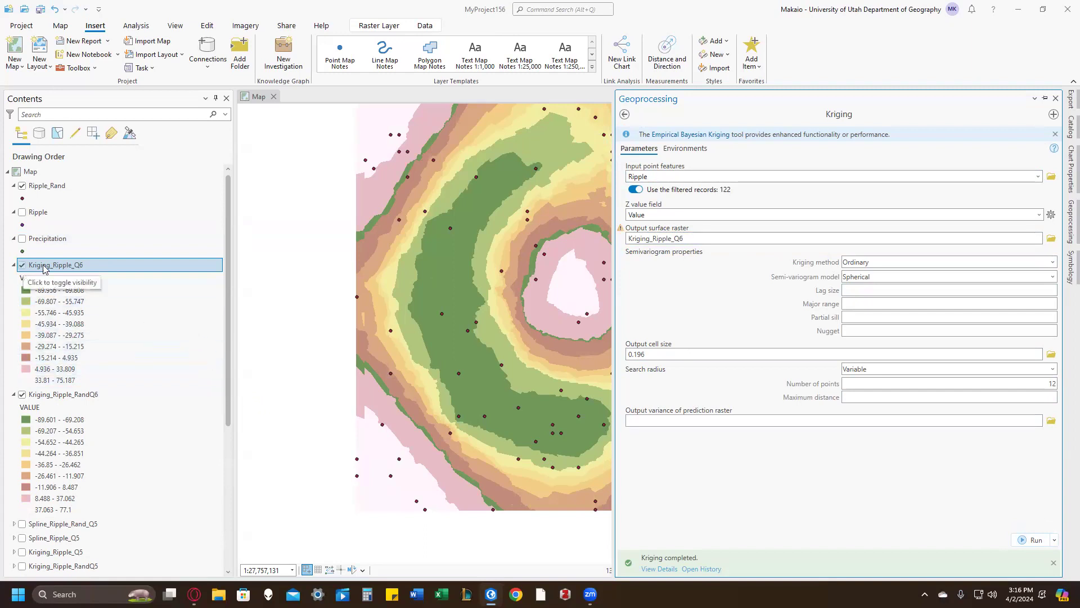
Step: Build the Raster Calculator expression "Kriging_Ripple_Q5" - "Kriging_Ripple_Q6"
{"action": "left_click_drag", "start_coordinate": [333, 279], "coordinate": [314, 268]}
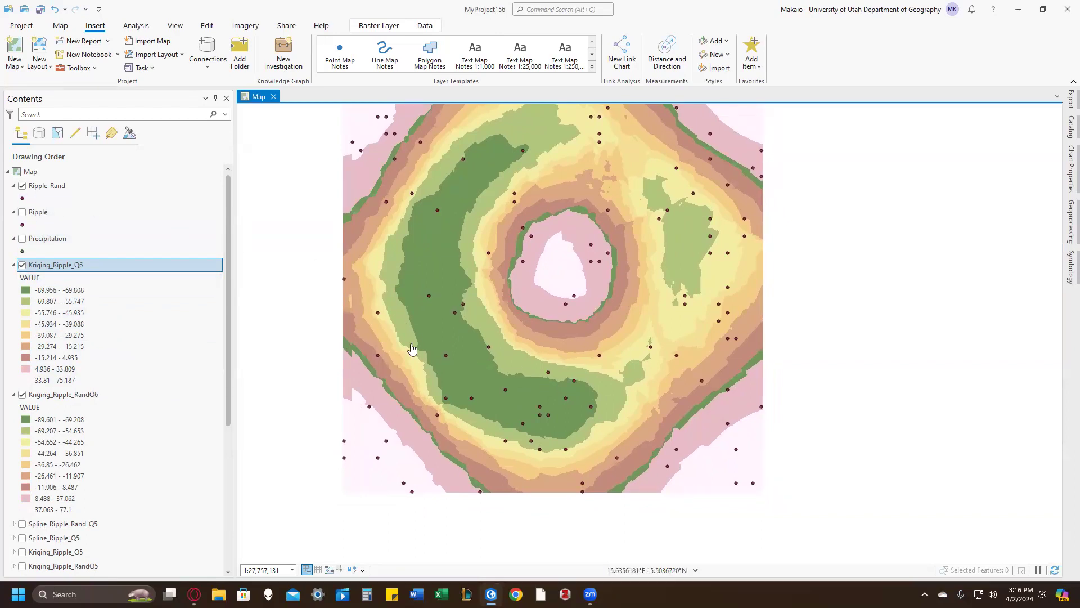
{"action": "scroll", "coordinate": [445, 275], "scroll_direction": "down", "scroll_amount": 2}
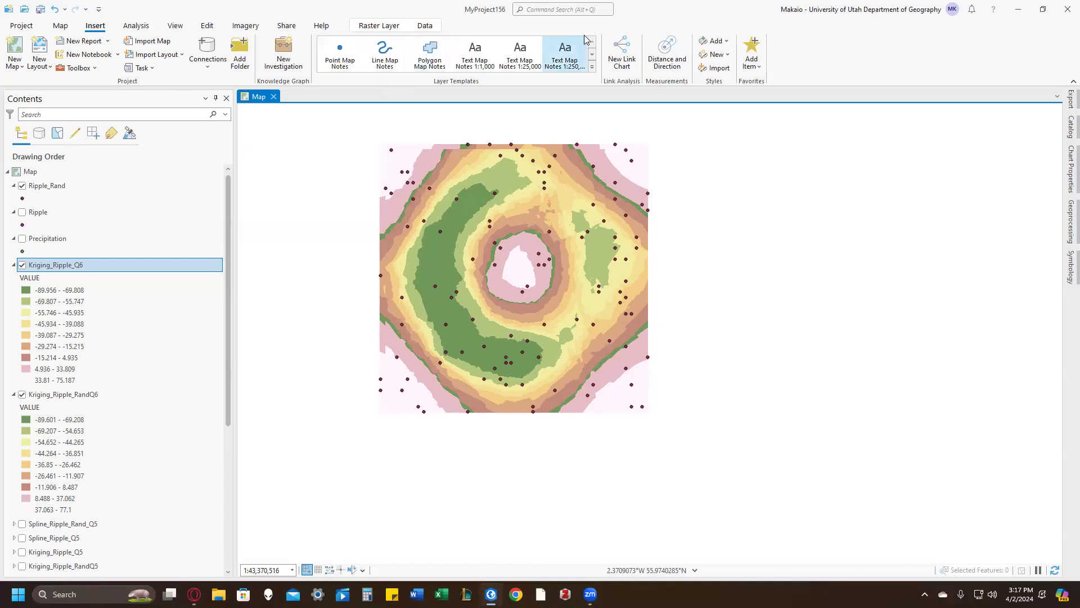
{"action": "left_click", "coordinate": [585, 9]}
{"action": "left_click", "coordinate": [578, 82]}
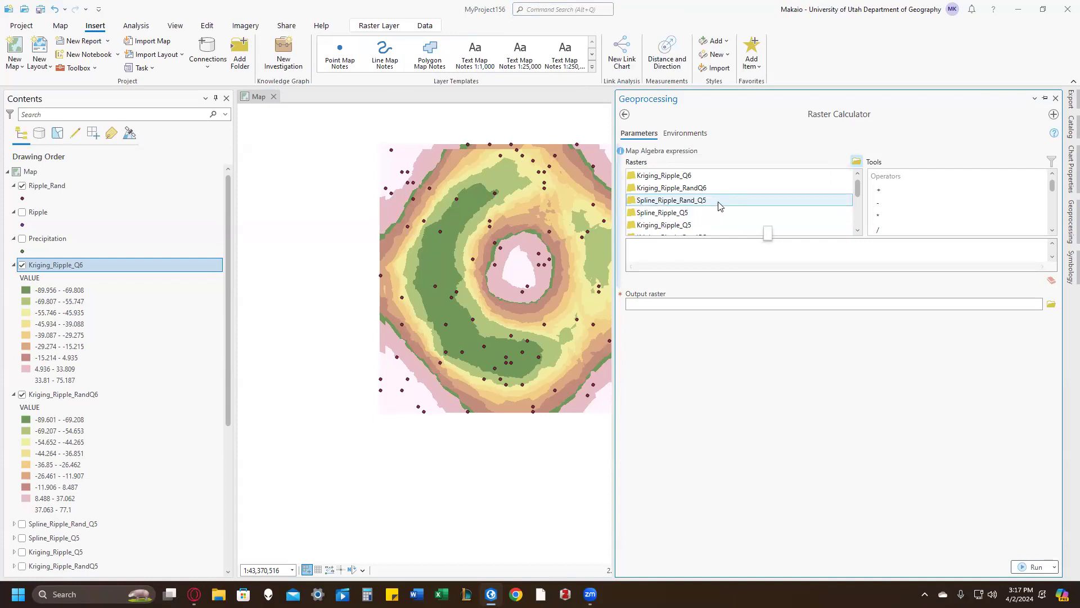
{"action": "scroll", "coordinate": [708, 219], "scroll_direction": "down", "scroll_amount": 3}
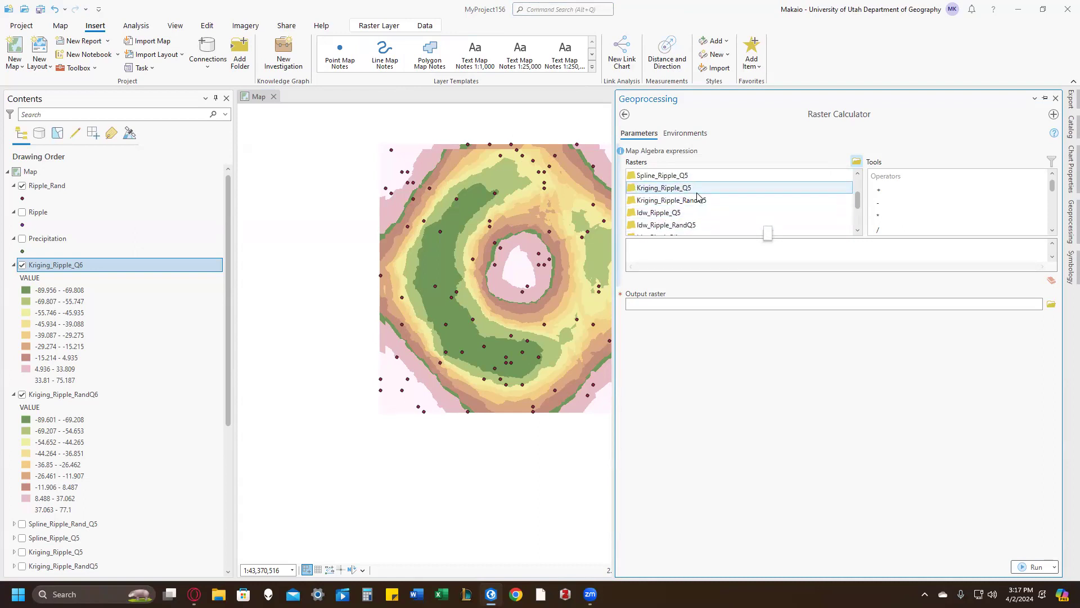
{"action": "double_click", "coordinate": [695, 191]}
{"action": "double_click", "coordinate": [879, 203]}
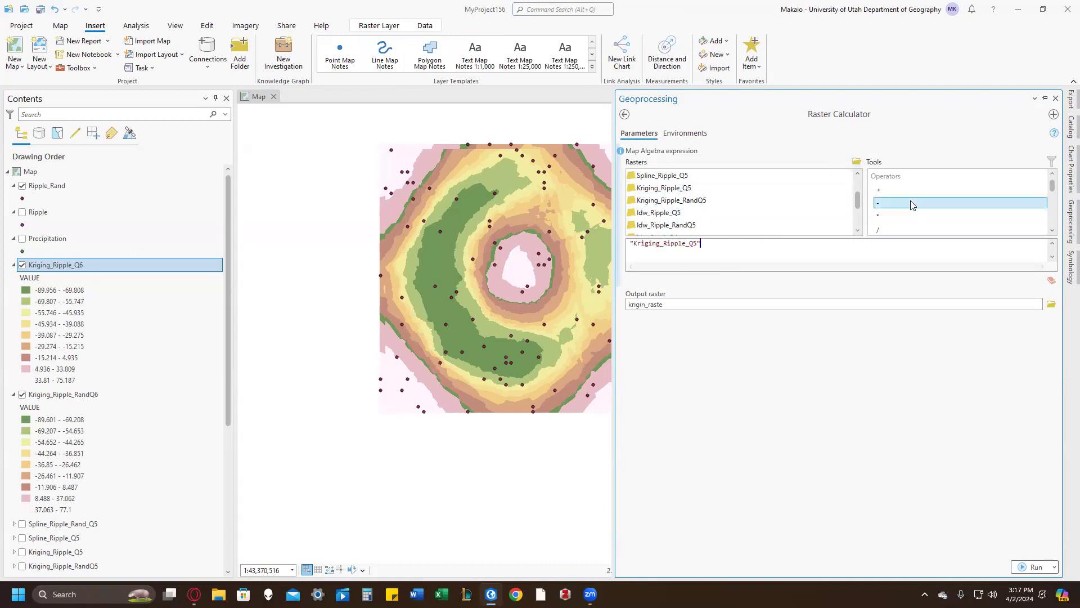
{"action": "scroll", "coordinate": [726, 194], "scroll_direction": "up", "scroll_amount": 3}
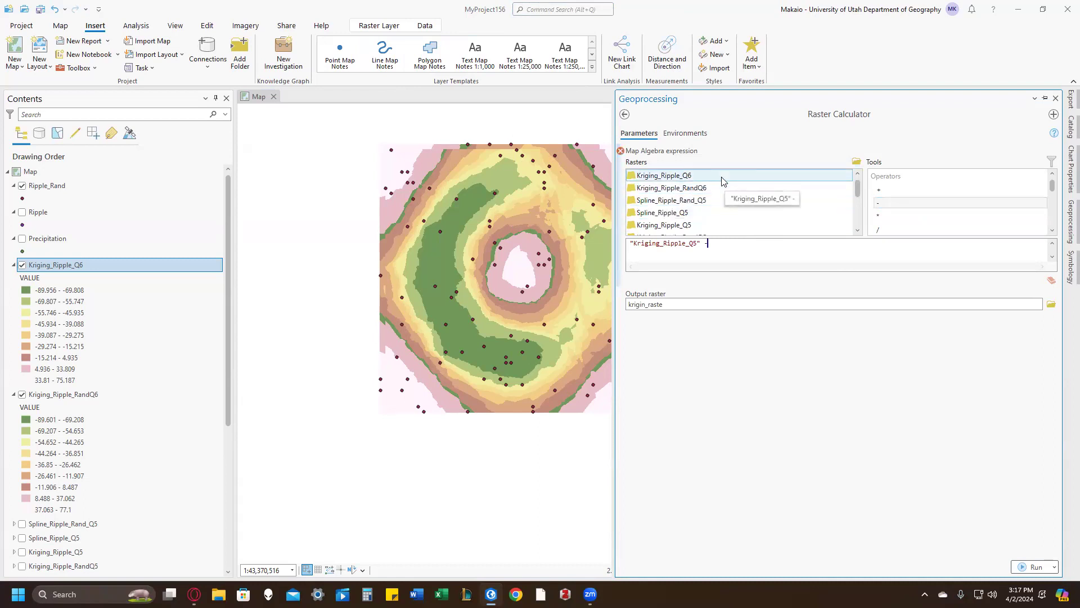
{"action": "double_click", "coordinate": [723, 180]}
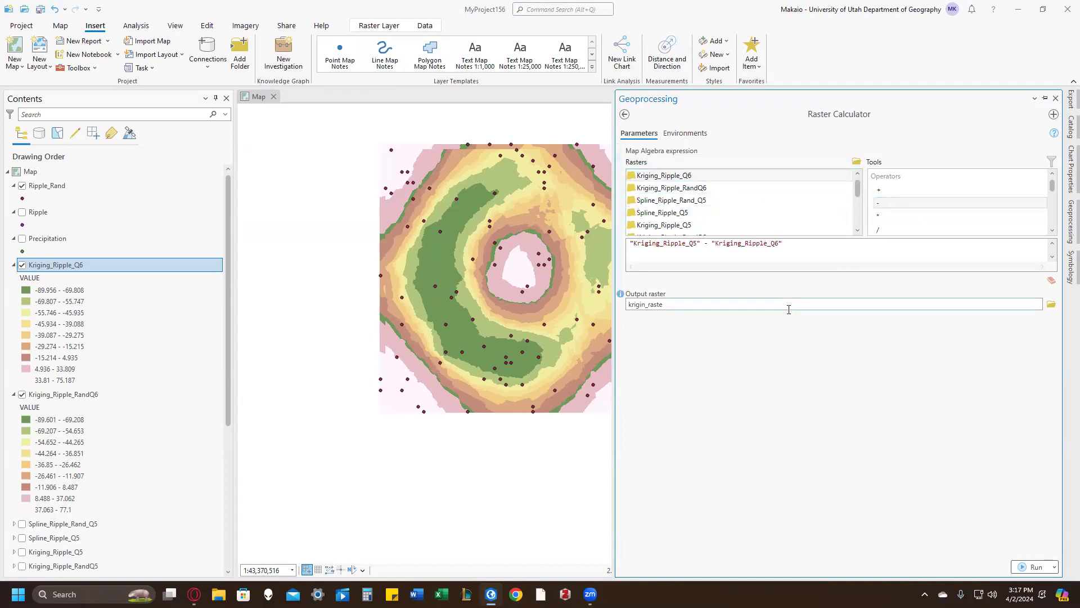
Step: Name the difference raster krigin_raster_DifRip and run the raster calculation
{"action": "left_click", "coordinate": [772, 307]}
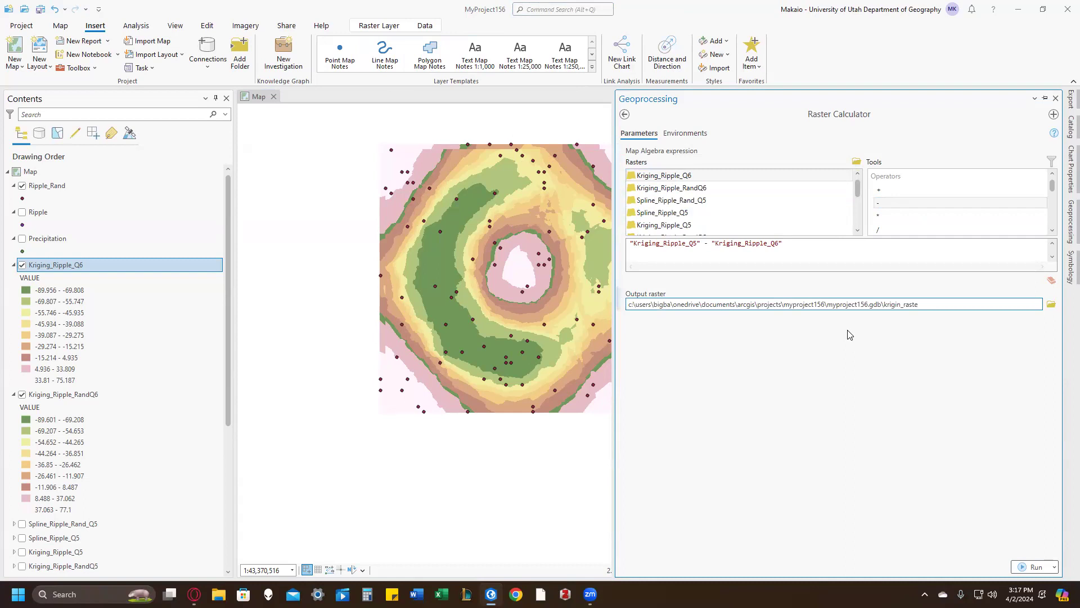
{"action": "type", "text": "Co"}
{"action": "key", "text": "BackSpace"}
{"action": "key", "text": "BackSpace"}
{"action": "key", "text": "BackSpace"}
{"action": "key", "text": "BackSpace"}
{"action": "key", "text": "BackSpace"}
{"action": "key", "text": "Return"}
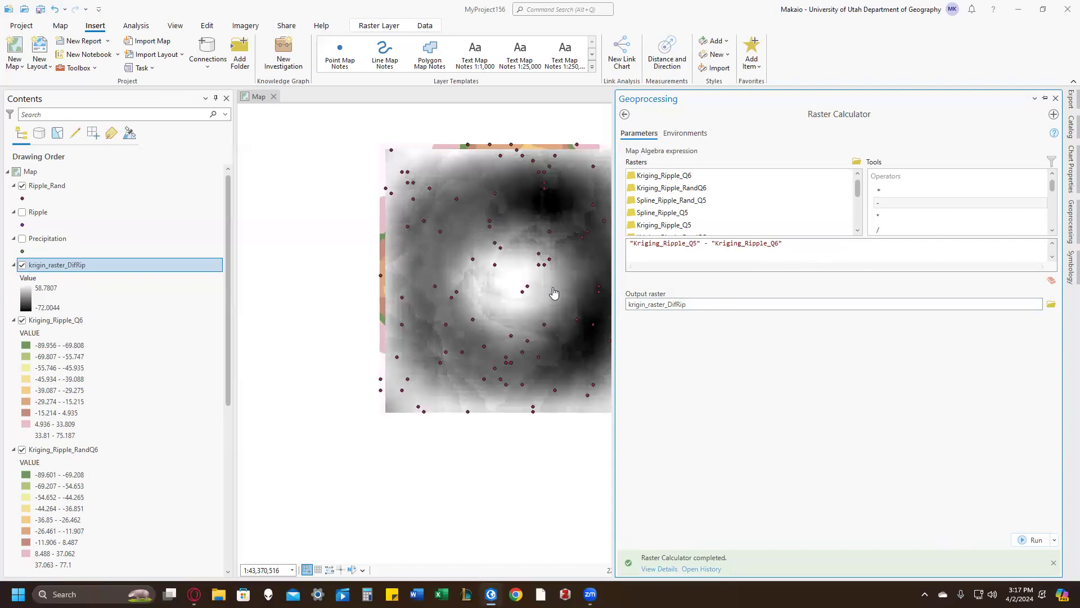
Step: Calculate the raster difference "Spline_Ripple_Rand_Q5" - "Kriging_Ripple_RandQ6" with the output raster named krigin_raster_DifRipRan
{"action": "key", "text": "ctrl+a"}
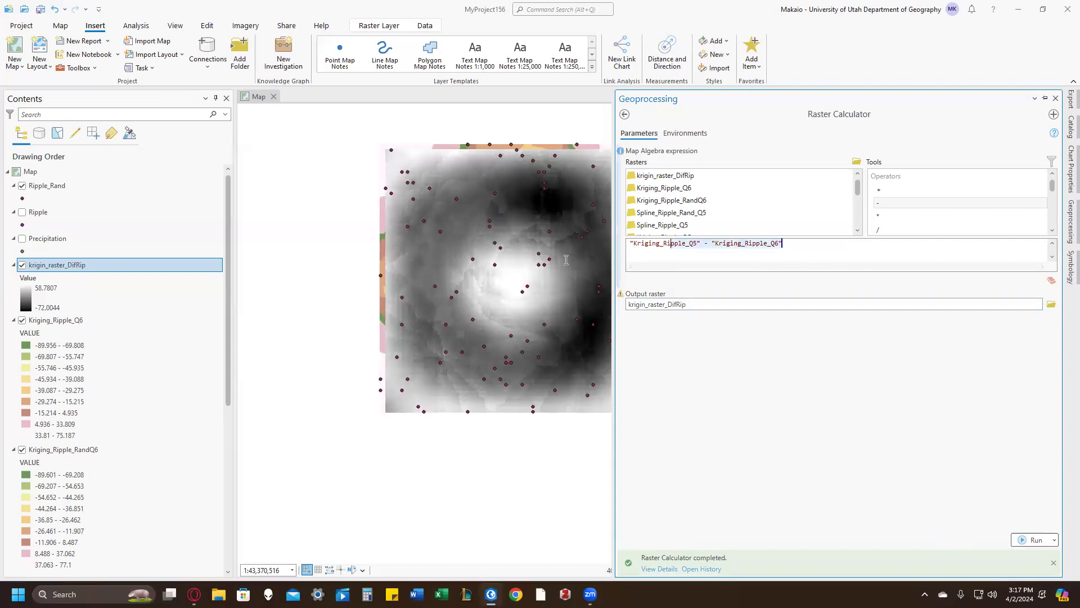
{"action": "key", "text": "BackSpace"}
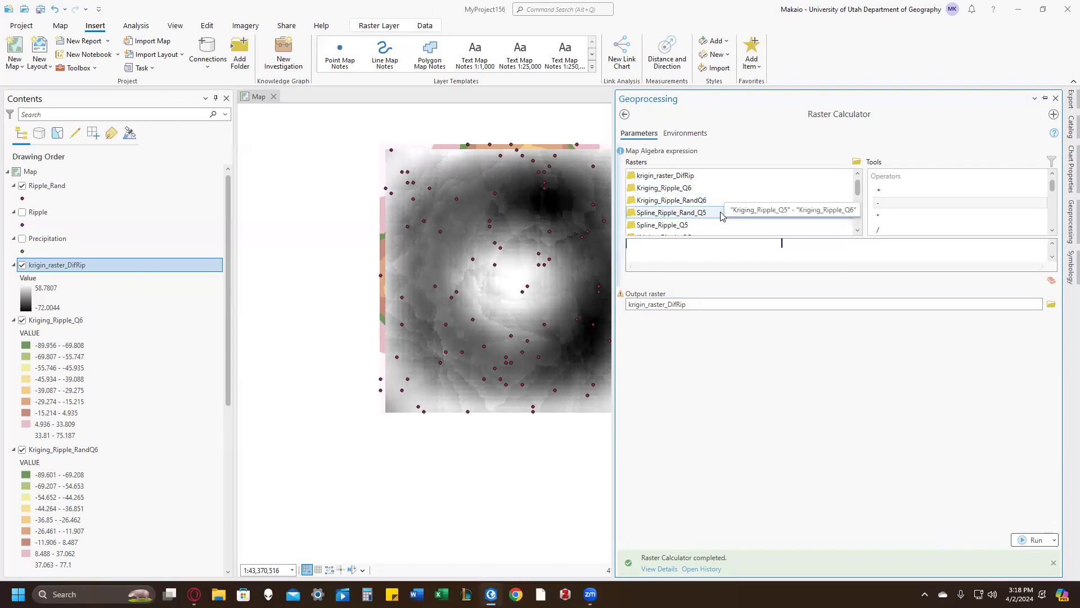
{"action": "double_click", "coordinate": [722, 214]}
{"action": "double_click", "coordinate": [878, 203]}
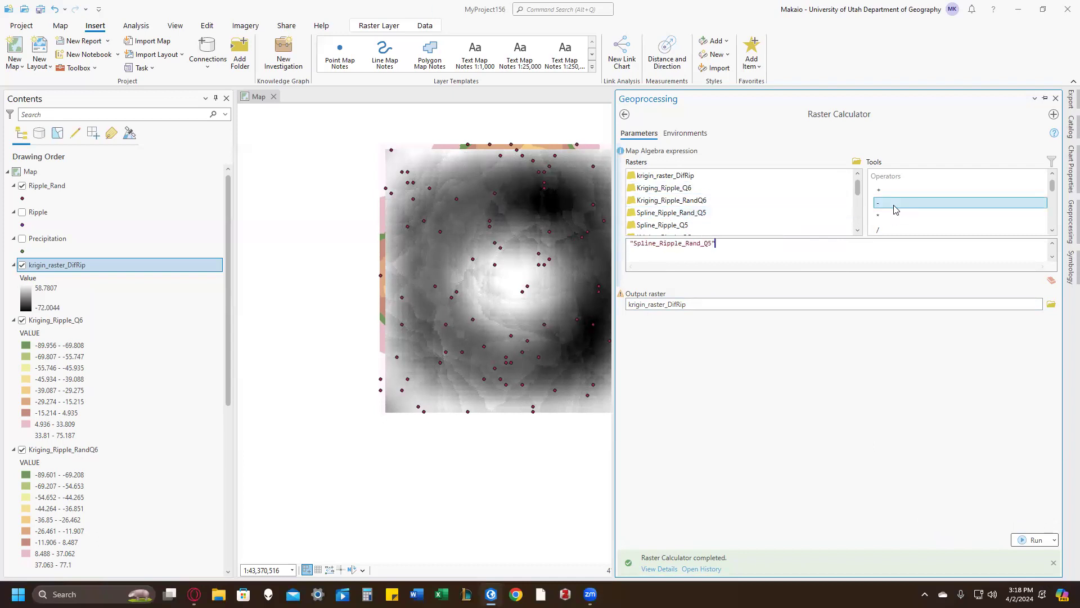
{"action": "double_click", "coordinate": [723, 204]}
{"action": "left_click", "coordinate": [761, 303]}
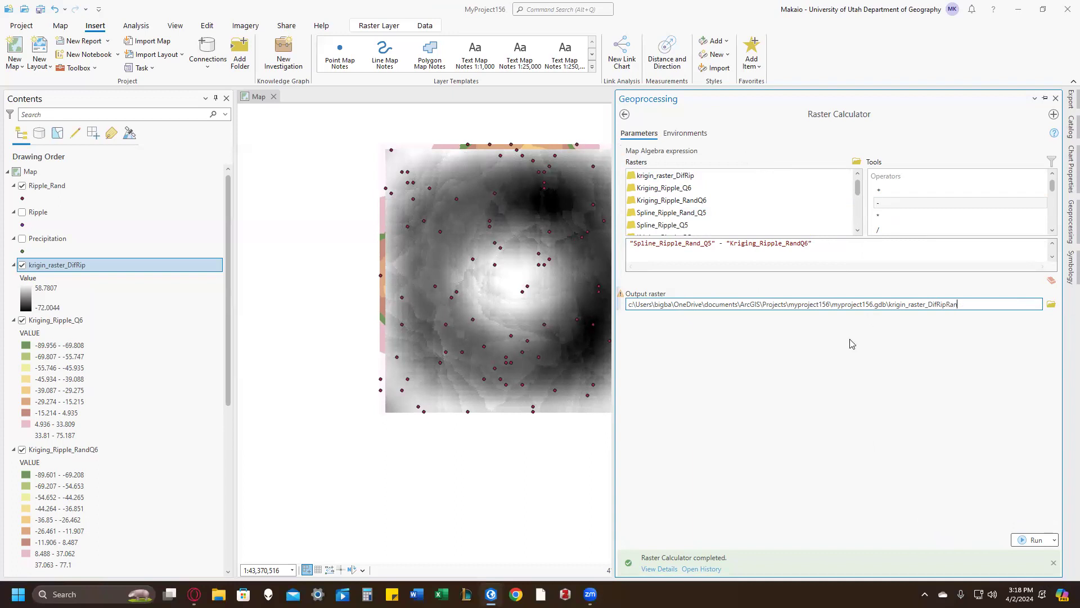
{"action": "left_click", "coordinate": [1034, 541]}
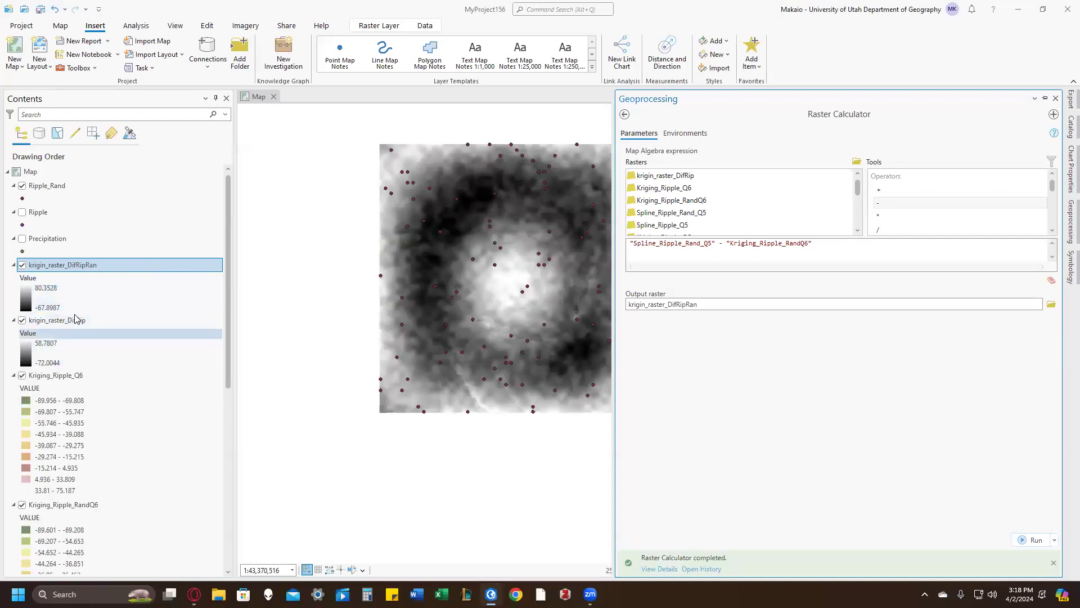
Step: Hide the krigin_raster_DifRipRan, krigin_raster_DifRip, Kriging_Ripple_Q6 and Kriging_Ripple_RandQ6 layers
{"action": "left_click", "coordinate": [77, 266]}
{"action": "left_click", "coordinate": [79, 295]}
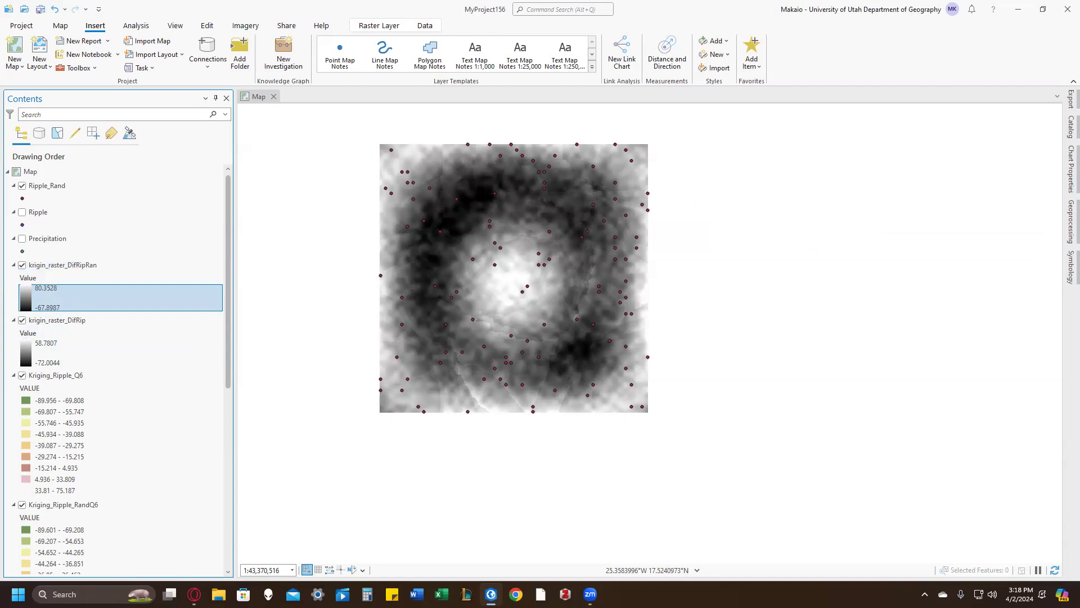
{"action": "left_click", "coordinate": [22, 265]}
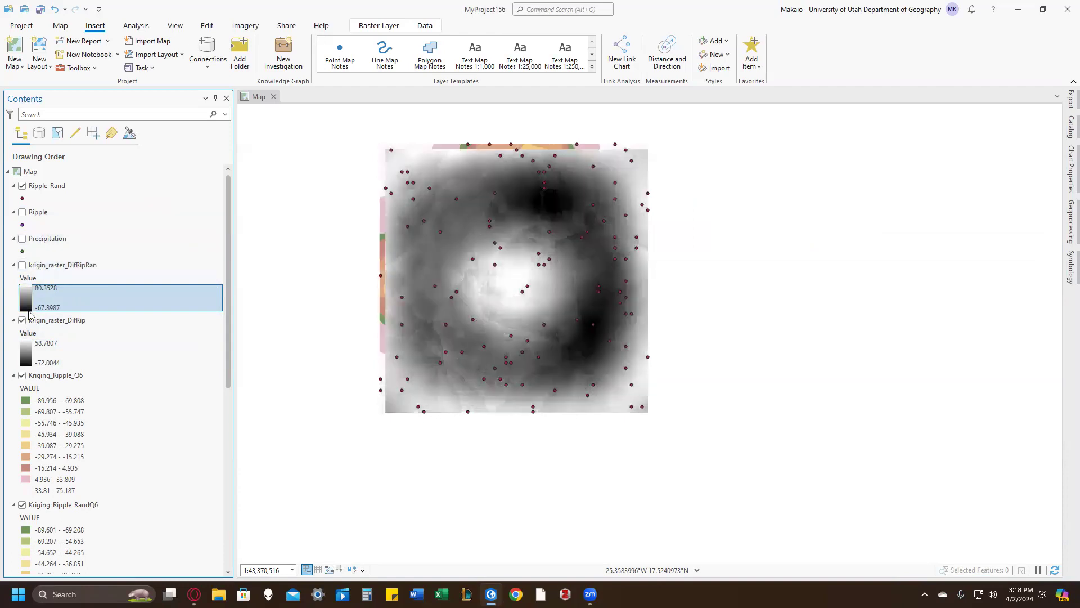
{"action": "left_click", "coordinate": [23, 320]}
{"action": "left_click", "coordinate": [22, 375]}
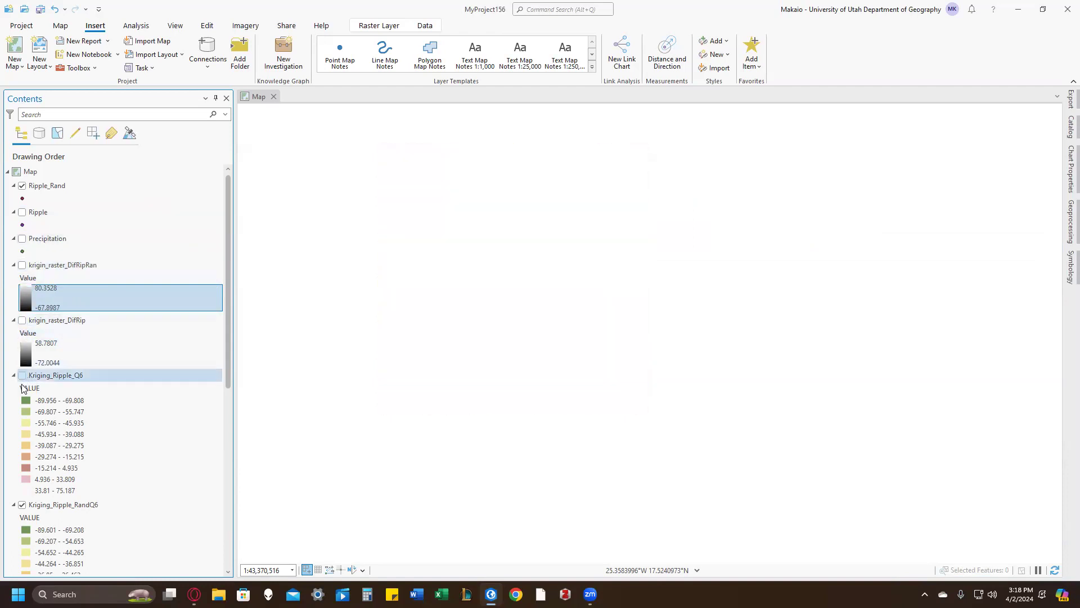
{"action": "left_click", "coordinate": [22, 504]}
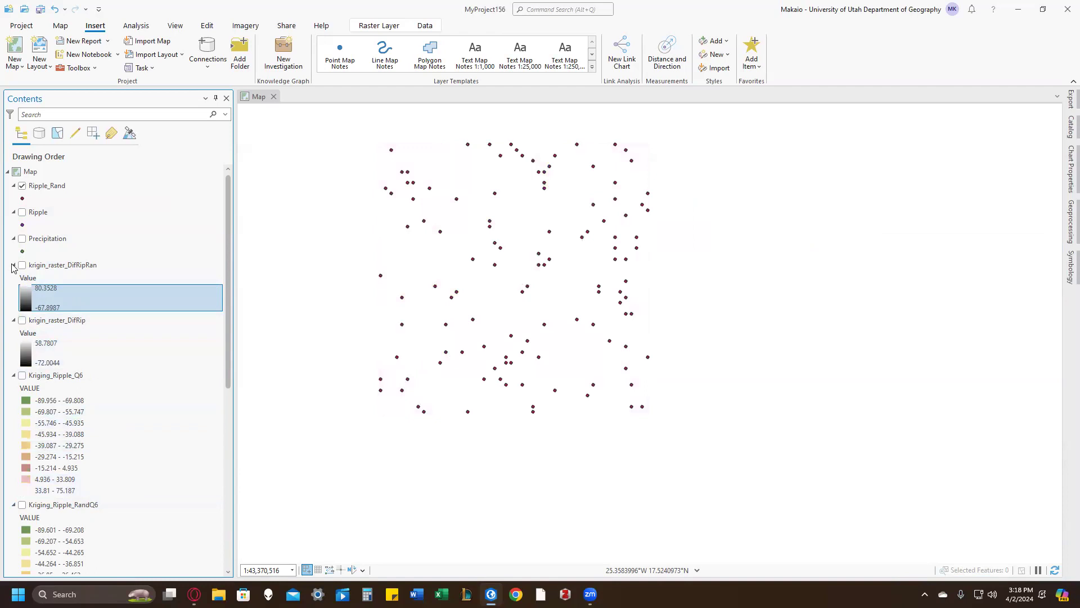
Step: Collapse the legends of the difference rasters, the Q6 kriging rasters and Idw_RippleQ4 in the layer list
{"action": "left_click", "coordinate": [14, 265]}
{"action": "left_click", "coordinate": [17, 279]}
{"action": "double_click", "coordinate": [17, 282]}
{"action": "key", "text": "Escape"}
{"action": "left_click", "coordinate": [14, 280]}
{"action": "left_click", "coordinate": [14, 293]}
{"action": "left_click", "coordinate": [14, 307]}
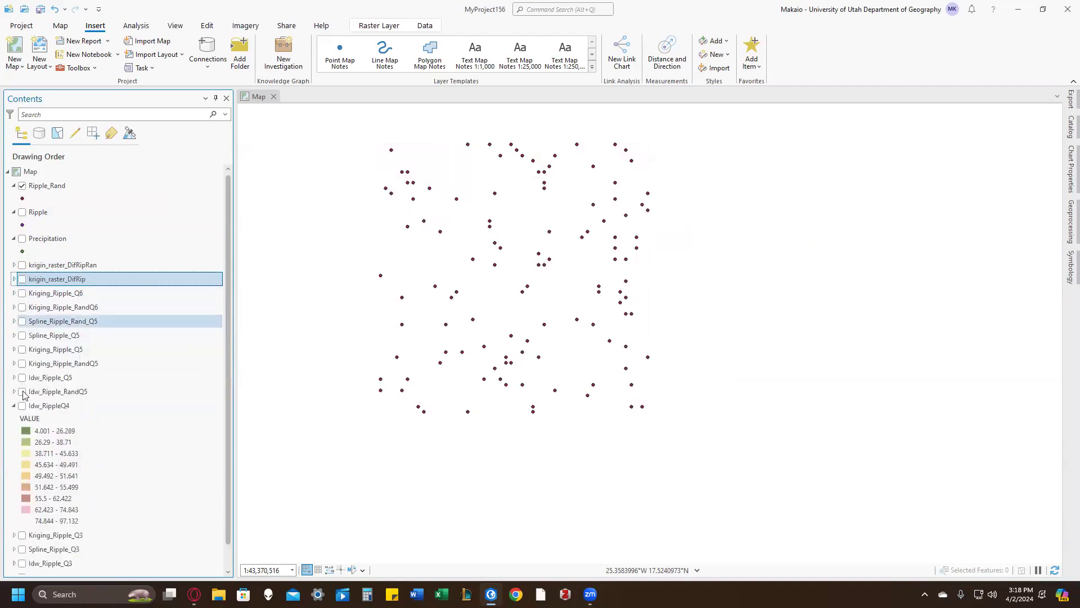
{"action": "left_click", "coordinate": [14, 405]}
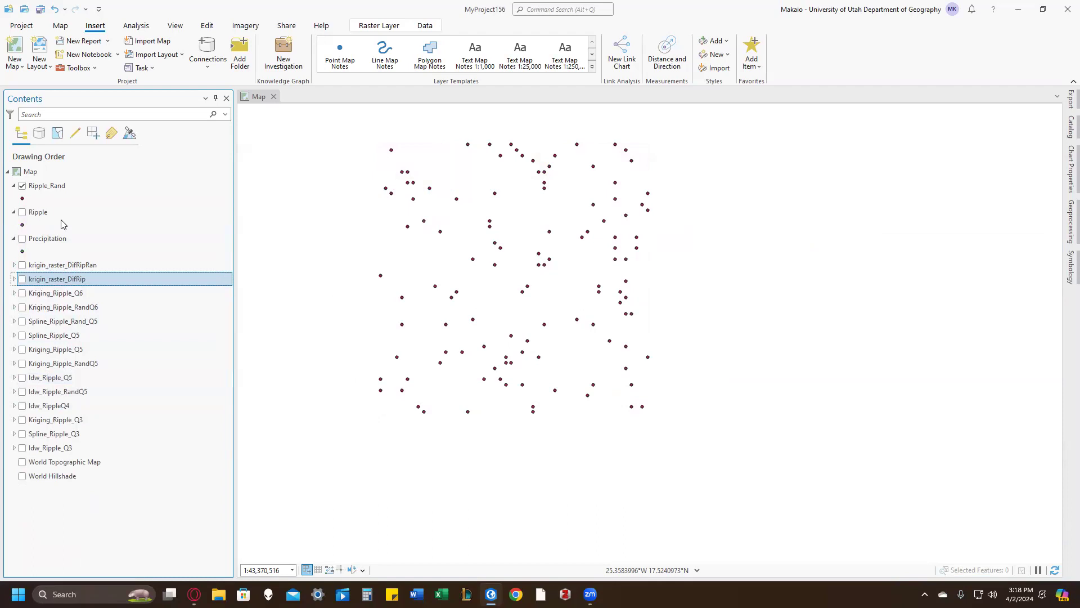
Step: Hide the Ripple_Rand point layer
{"action": "right_click", "coordinate": [40, 213]}
{"action": "left_click", "coordinate": [17, 185]}
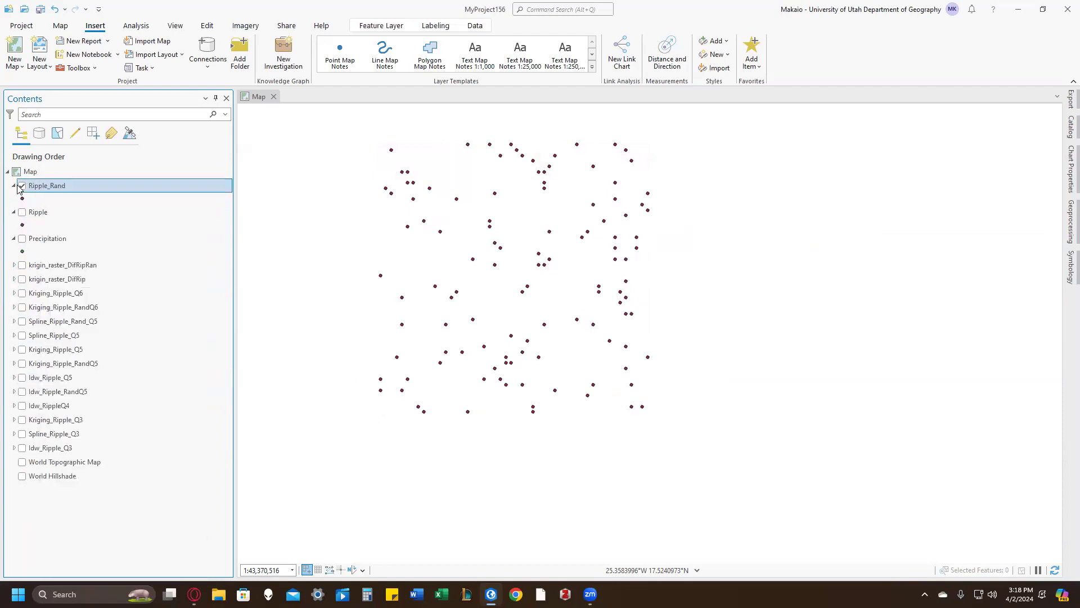
{"action": "left_click", "coordinate": [21, 186]}
Step: Change the Ripple layer's definition query to the SQL expression (Random <= 5) AND ((Lat <= 10 OR Lat > 40))
{"action": "right_click", "coordinate": [46, 214]}
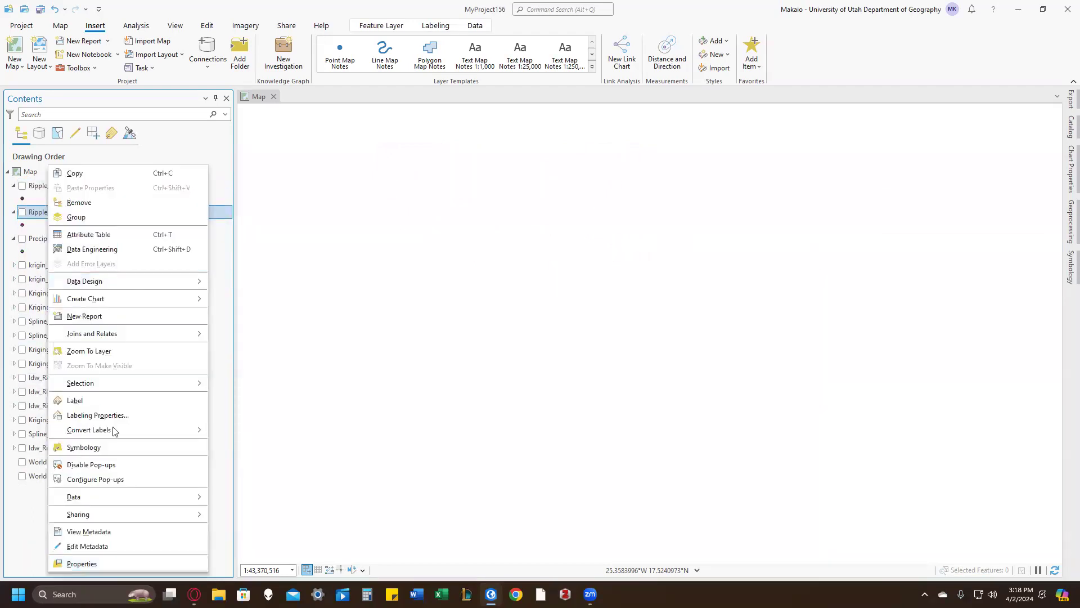
{"action": "left_click", "coordinate": [113, 563]}
{"action": "left_click", "coordinate": [312, 177]}
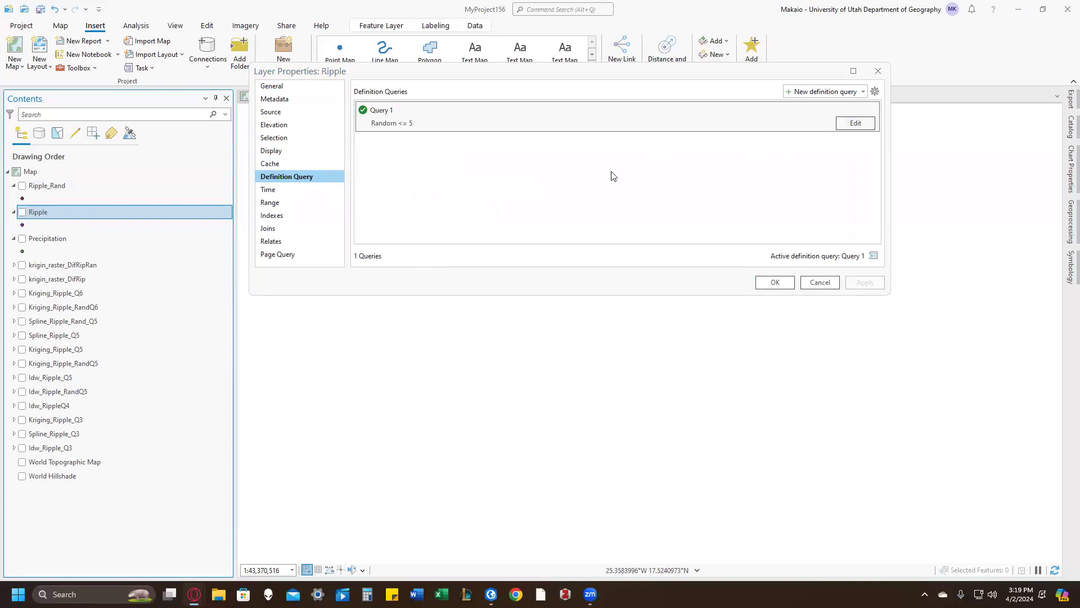
{"action": "left_click", "coordinate": [850, 125]}
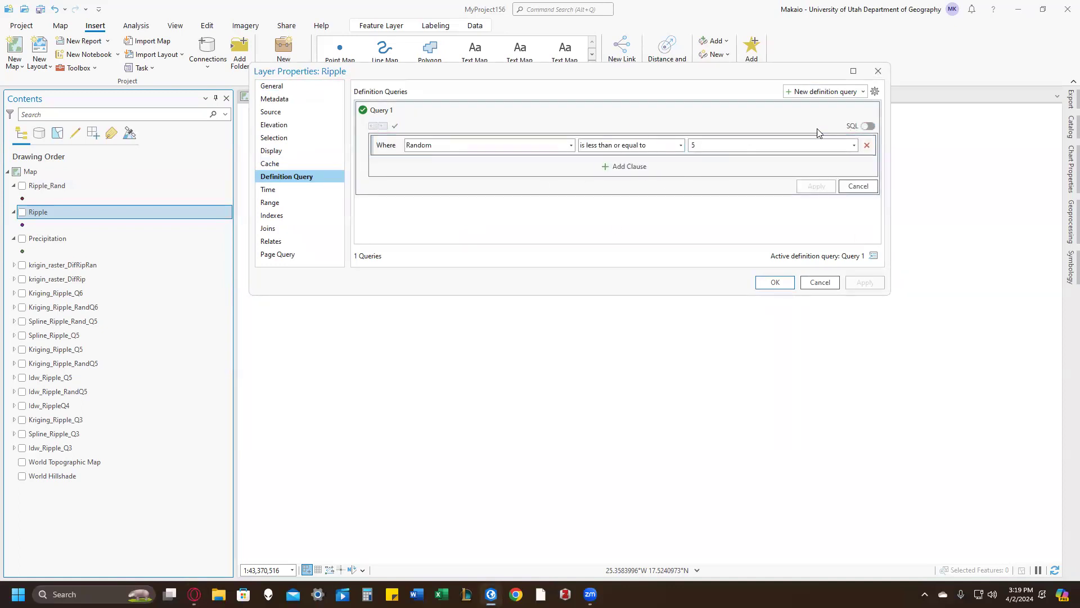
{"action": "left_click", "coordinate": [868, 126]}
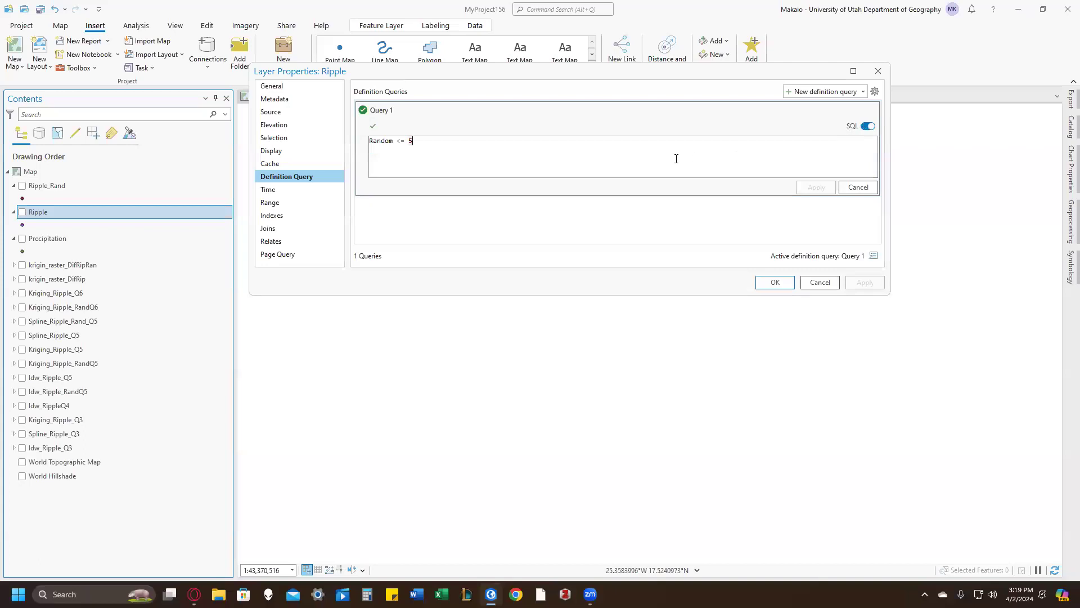
{"action": "key", "text": "ctrl+a"}
{"action": "type", "text": "(Random <= 5) AND ((Lat <= 10 OR Lat > 40)"}
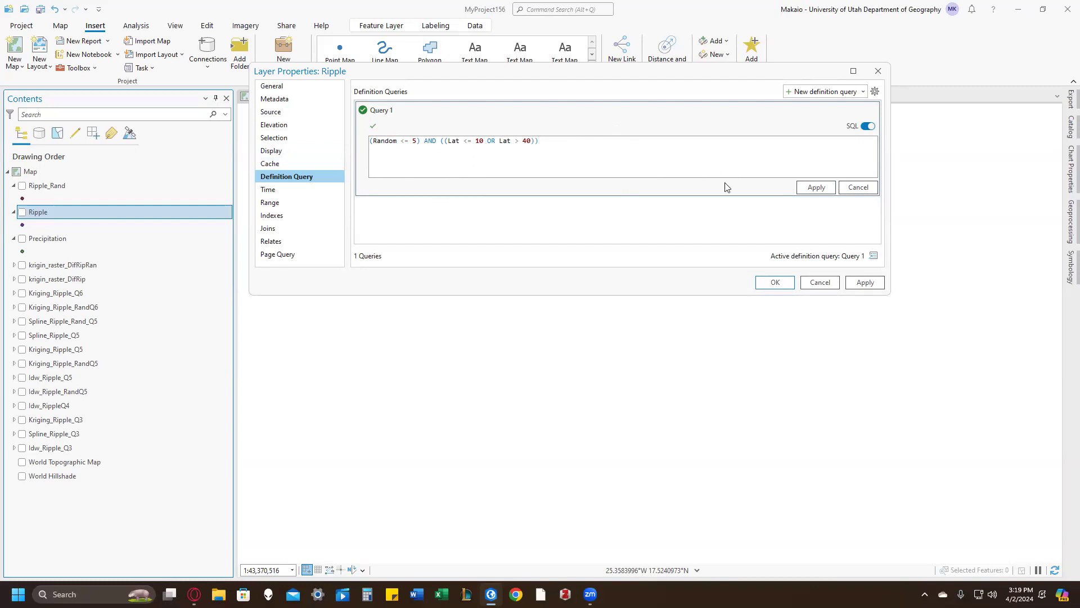
{"action": "left_click", "coordinate": [807, 187]}
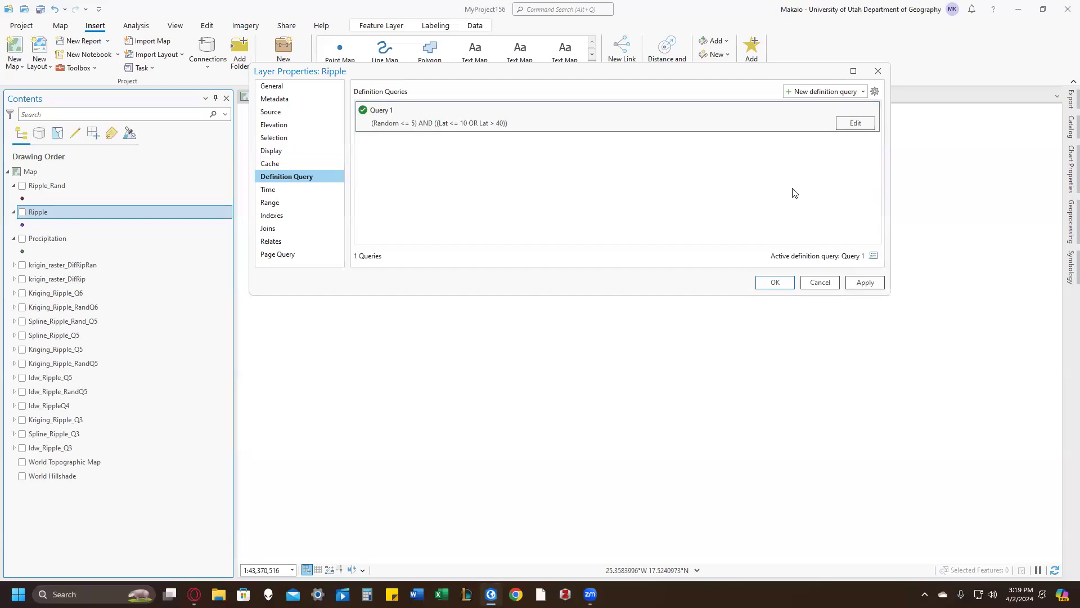
{"action": "left_click", "coordinate": [774, 282]}
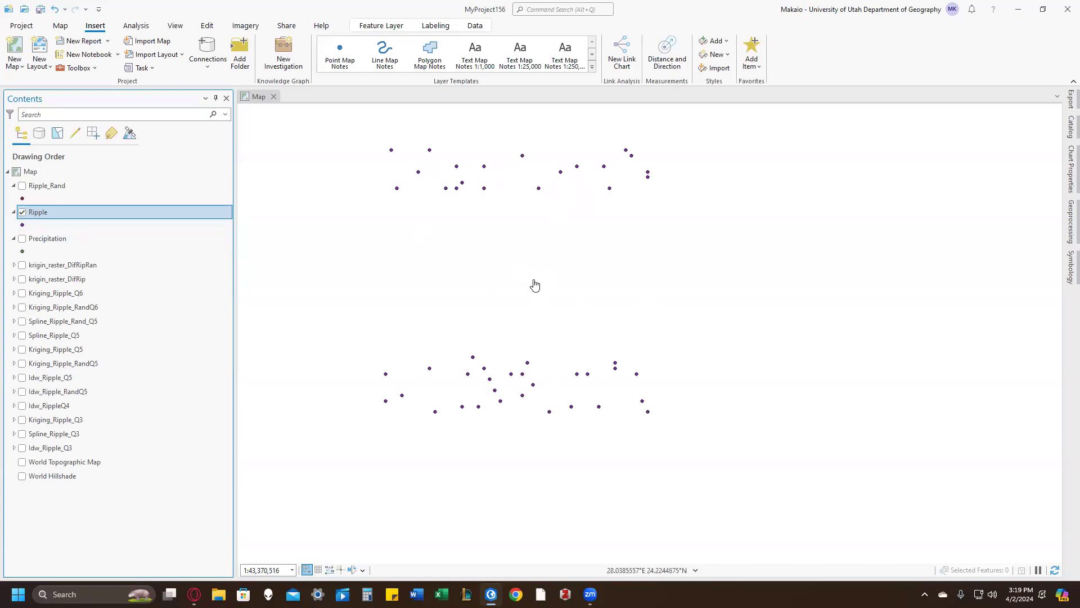
Step: Set up the Kriging tool with Ripple as the input point features and Value as the Z value field
{"action": "scroll", "coordinate": [532, 276], "scroll_direction": "down", "scroll_amount": 2}
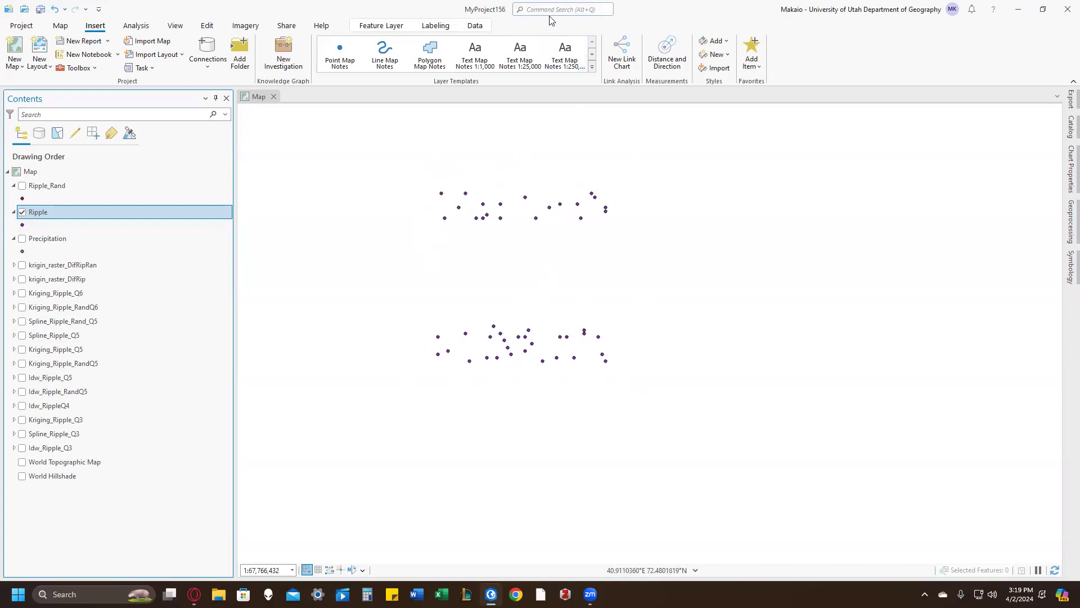
{"action": "left_click", "coordinate": [554, 9]}
{"action": "left_click", "coordinate": [566, 51]}
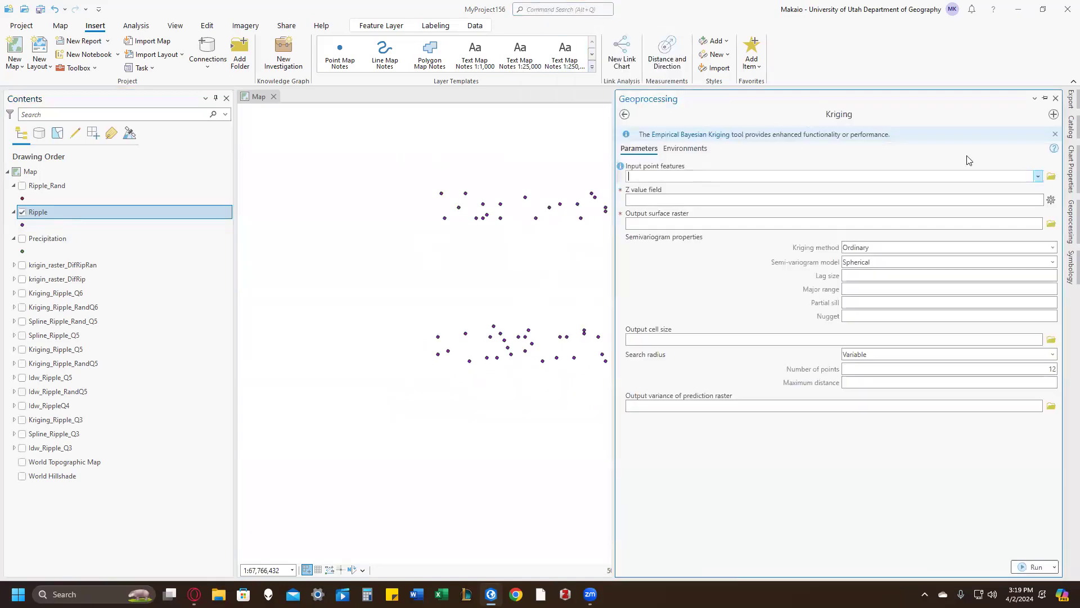
{"action": "left_click", "coordinate": [1038, 176]}
{"action": "left_click", "coordinate": [929, 203]}
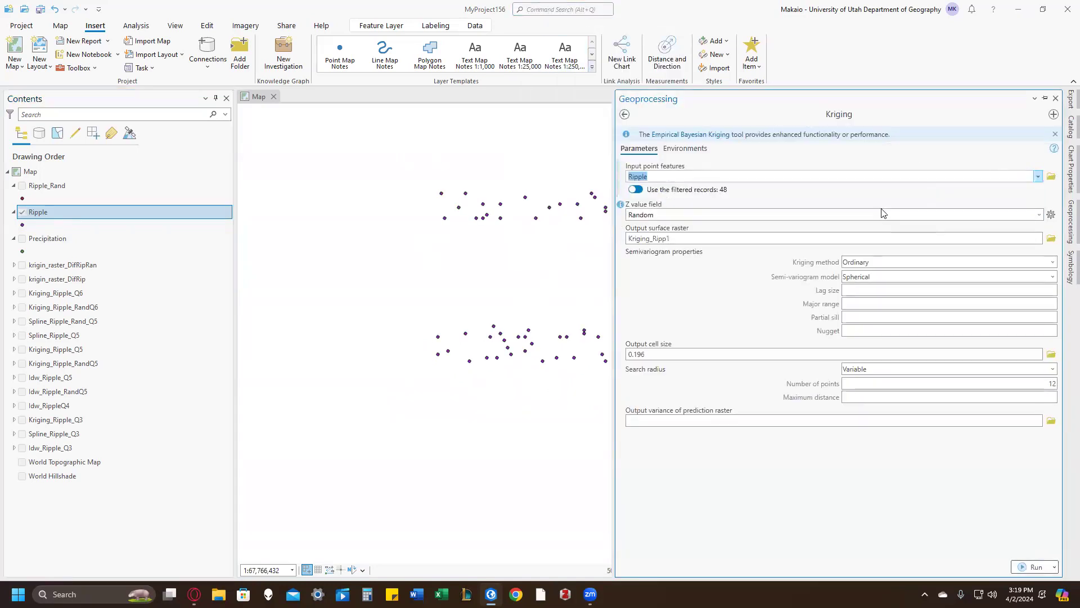
{"action": "left_click", "coordinate": [1039, 214]}
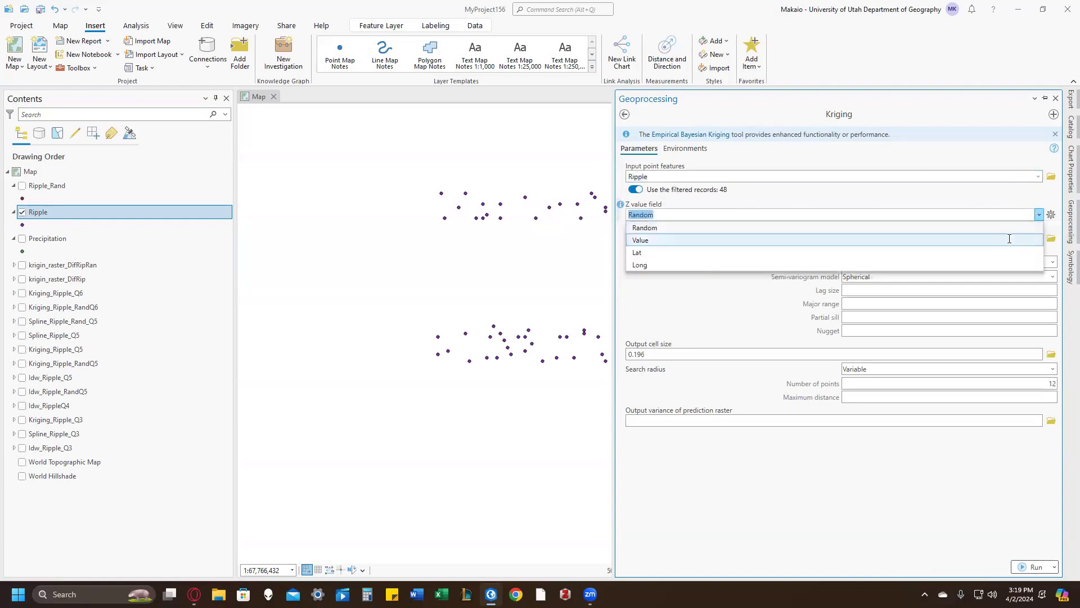
{"action": "left_click", "coordinate": [810, 239]}
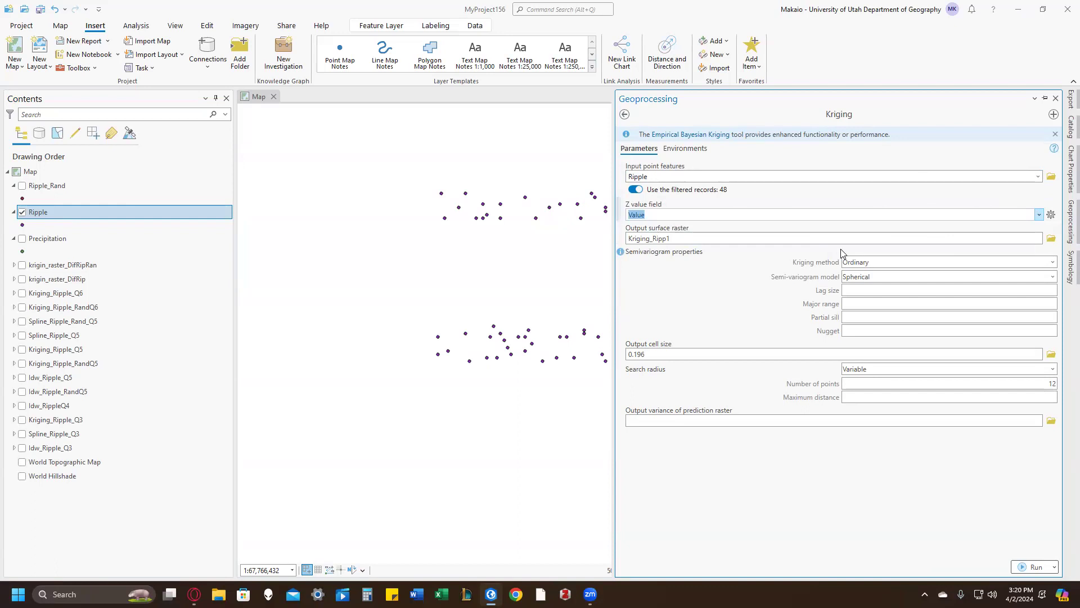
Step: Name the output surface raster Kriging_Ripple_Q7 and run Kriging
{"action": "left_click", "coordinate": [783, 238]}
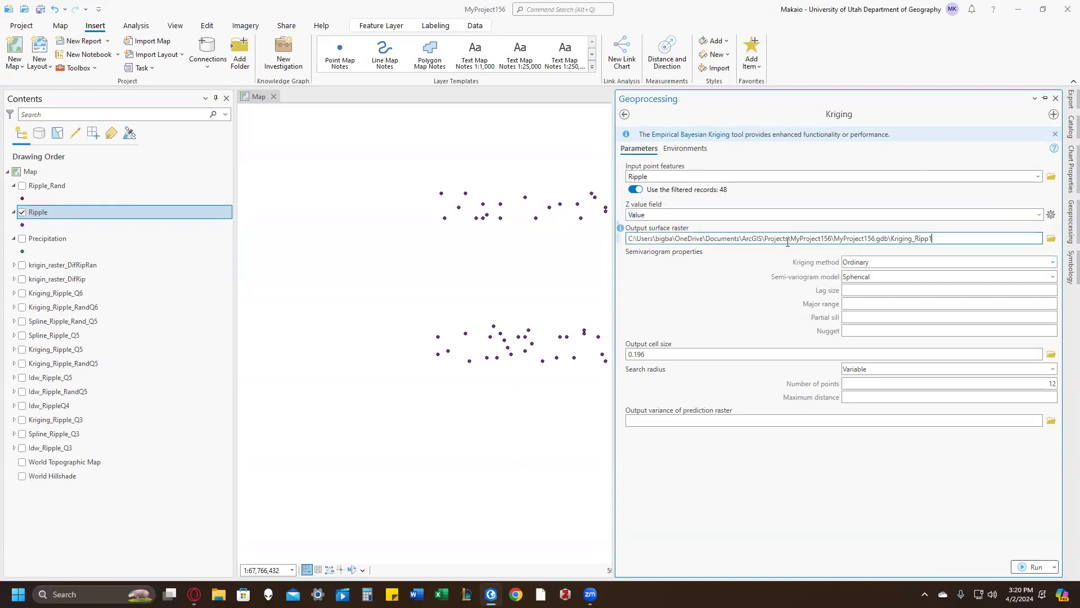
{"action": "key", "text": "BackSpace"}
{"action": "type", "text": "e_Q7"}
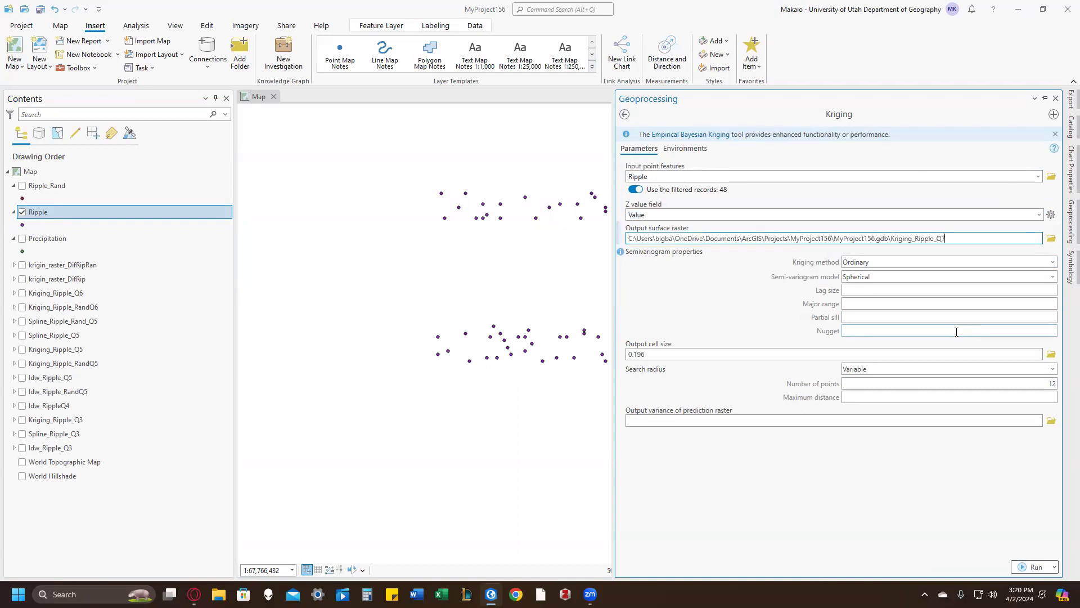
{"action": "left_click", "coordinate": [834, 508]}
{"action": "left_click", "coordinate": [1024, 567]}
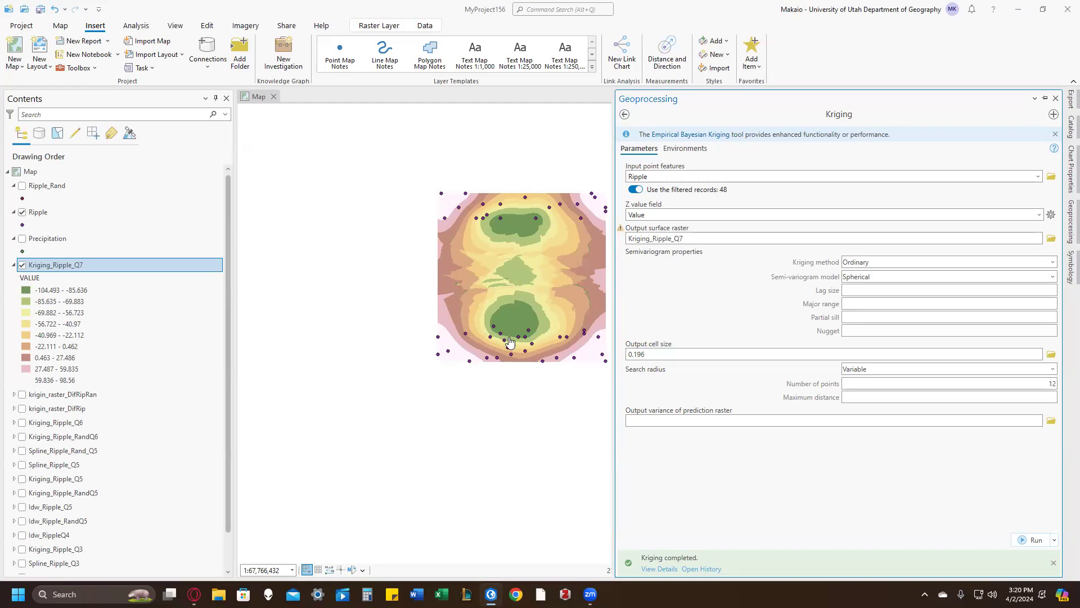
Step: Build the Raster Calculator expression "Kriging_Ripple_Q5" - "Kriging_Ripple_Q7"
{"action": "left_click", "coordinate": [535, 231]}
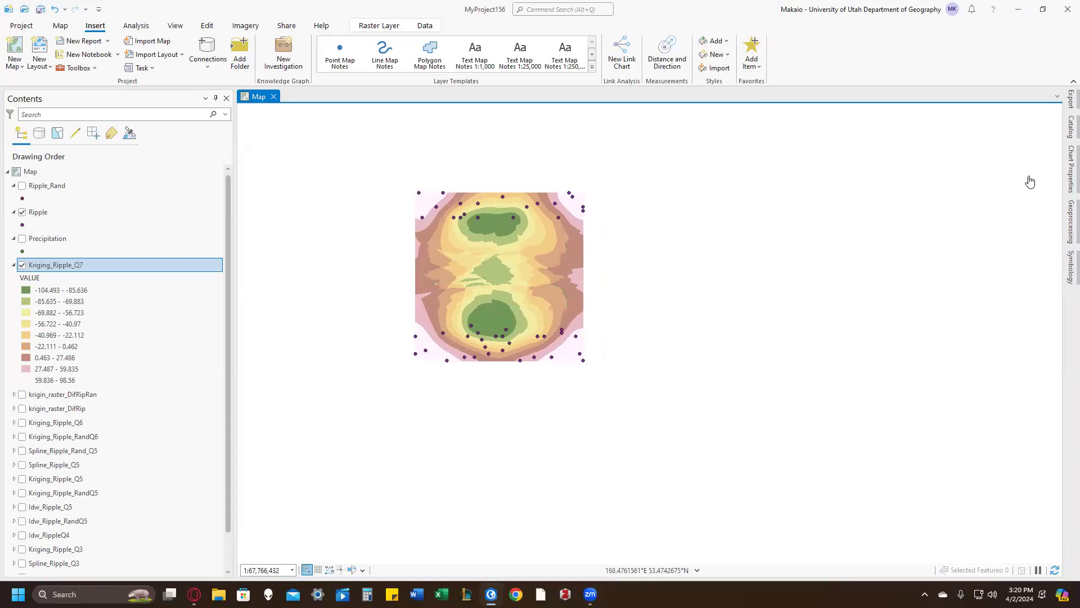
{"action": "left_click", "coordinate": [1071, 222]}
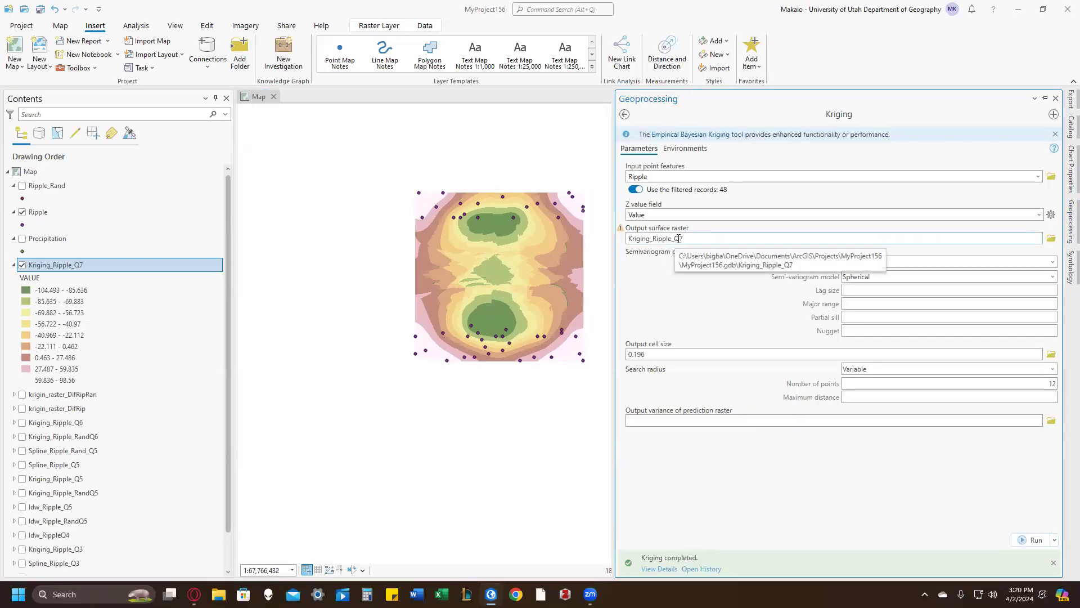
{"action": "left_click", "coordinate": [579, 9]}
{"action": "left_click", "coordinate": [574, 50]}
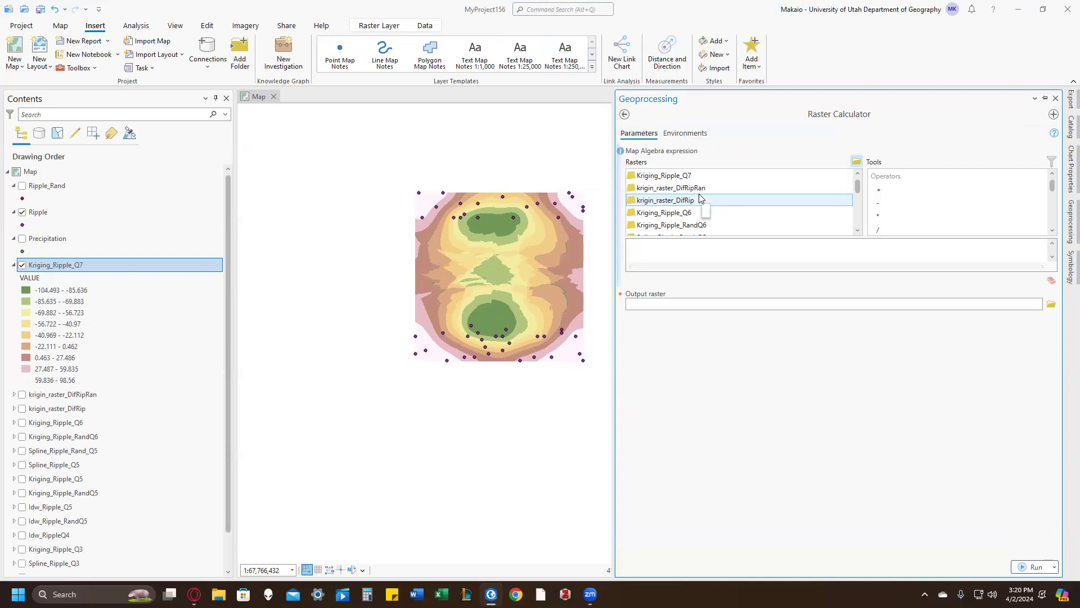
{"action": "scroll", "coordinate": [704, 210], "scroll_direction": "down", "scroll_amount": 1}
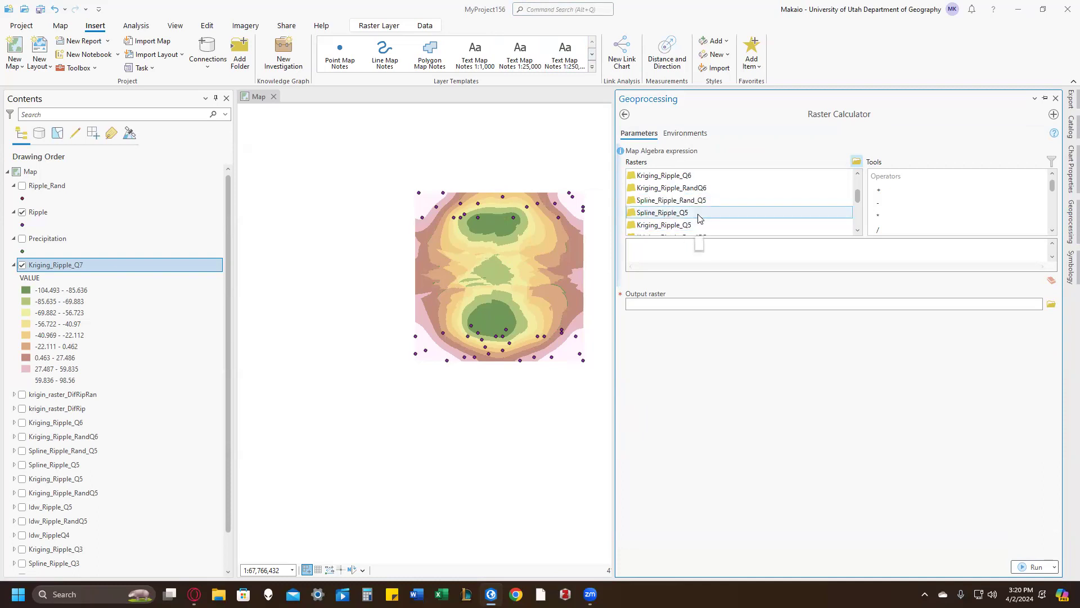
{"action": "double_click", "coordinate": [714, 226]}
{"action": "double_click", "coordinate": [893, 208]}
{"action": "scroll", "coordinate": [737, 220], "scroll_direction": "up", "scroll_amount": 1}
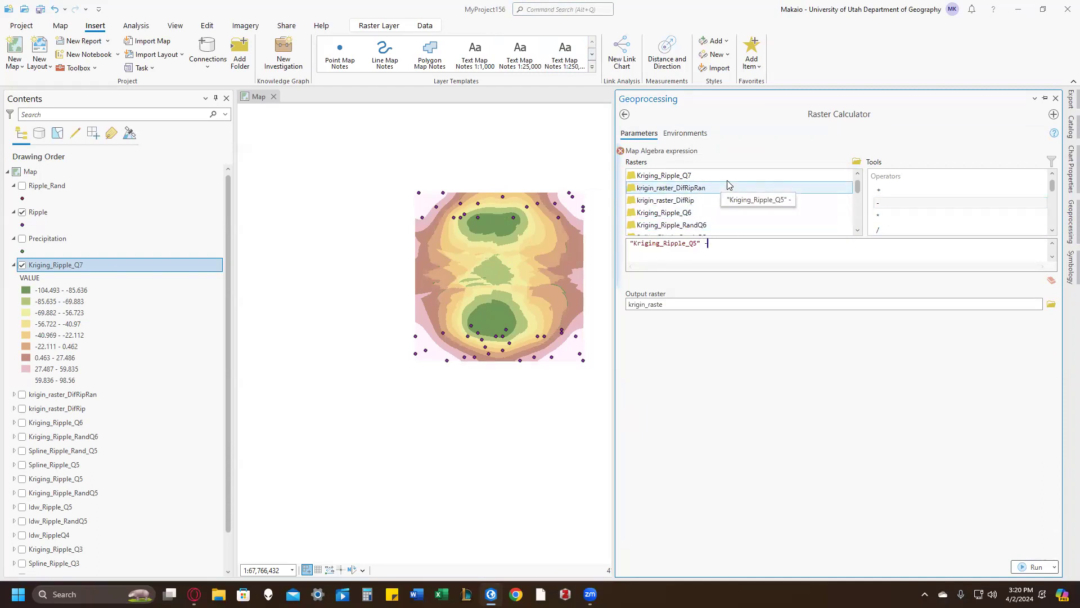
{"action": "double_click", "coordinate": [692, 175]}
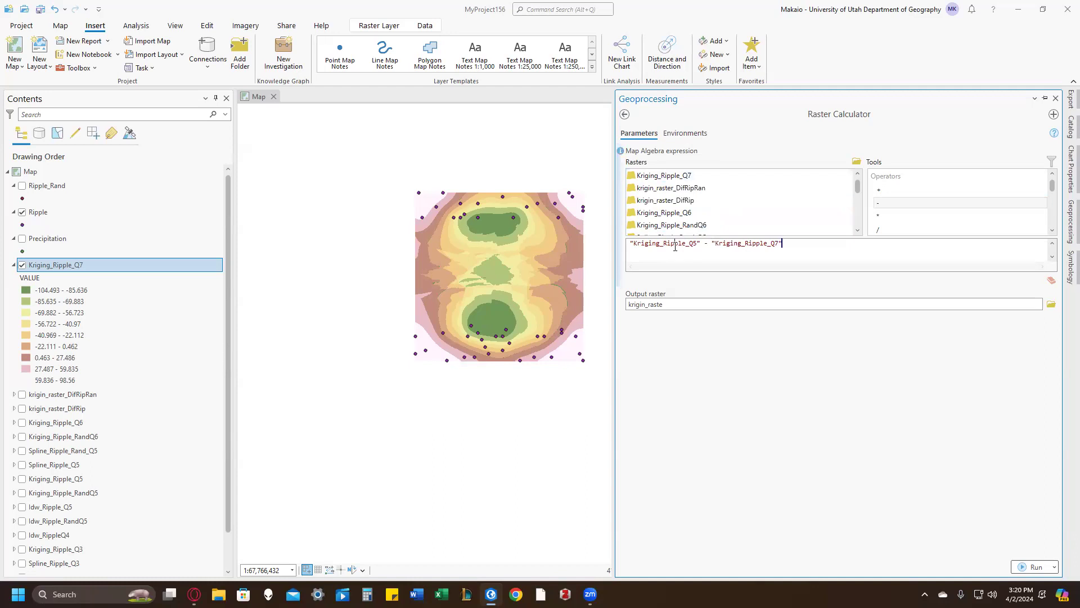
Step: Name the output raster krigin_raster_Dif_SubsetQ7 and run the raster calculation
{"action": "left_click", "coordinate": [712, 306]}
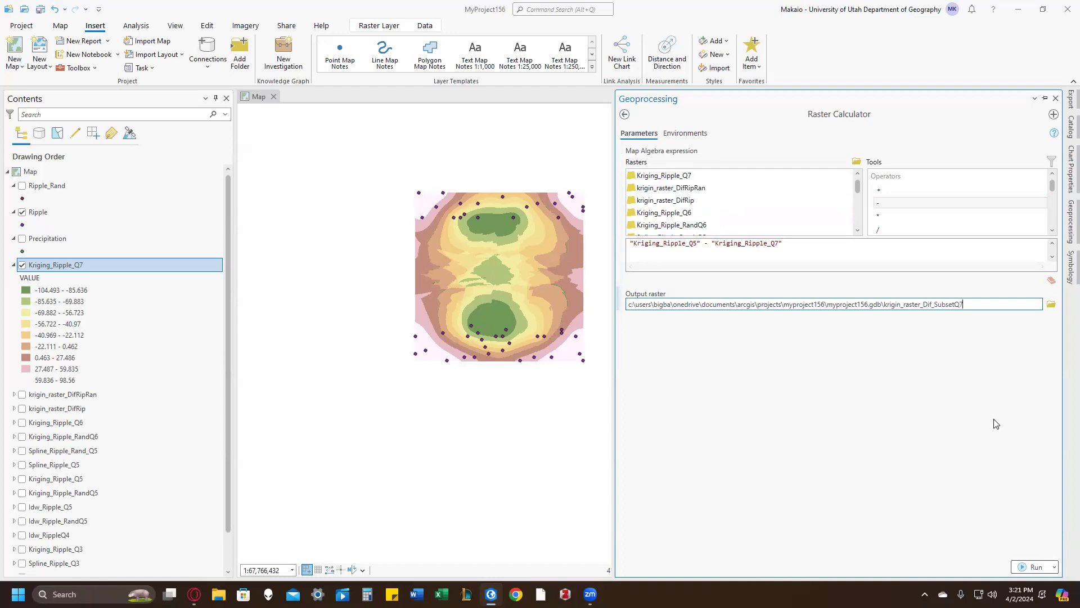
{"action": "left_click", "coordinate": [995, 423]}
{"action": "left_click", "coordinate": [1040, 565]}
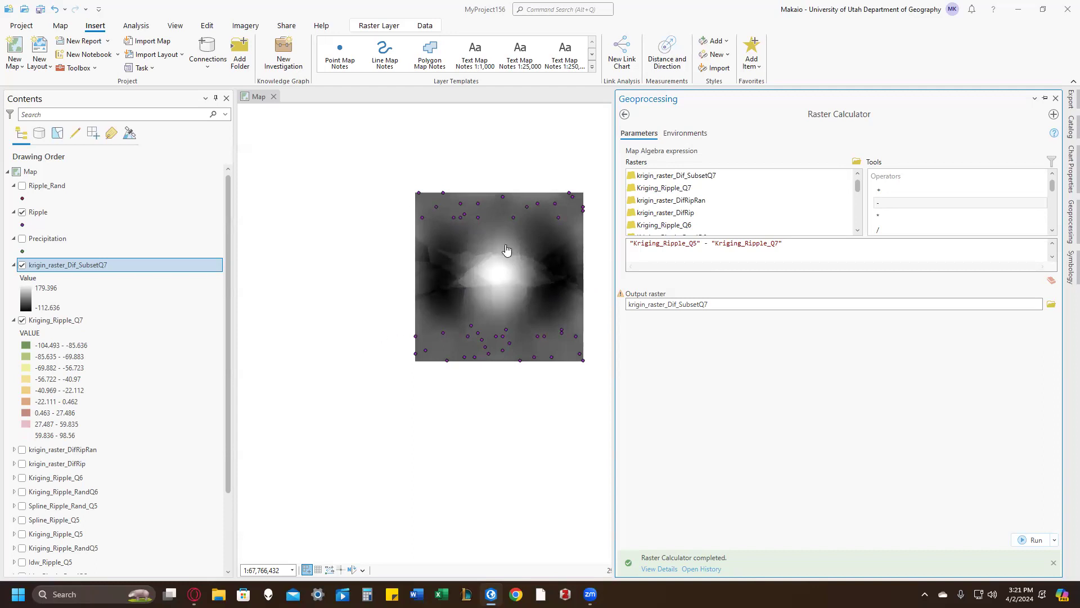
Step: Hide Ripple, krigin_raster_Dif_SubsetQ7 and Kriging_Ripple_Q7, collapse both raster legends, and show the Precipitation layer
{"action": "left_click", "coordinate": [22, 212]}
{"action": "left_click", "coordinate": [22, 239]}
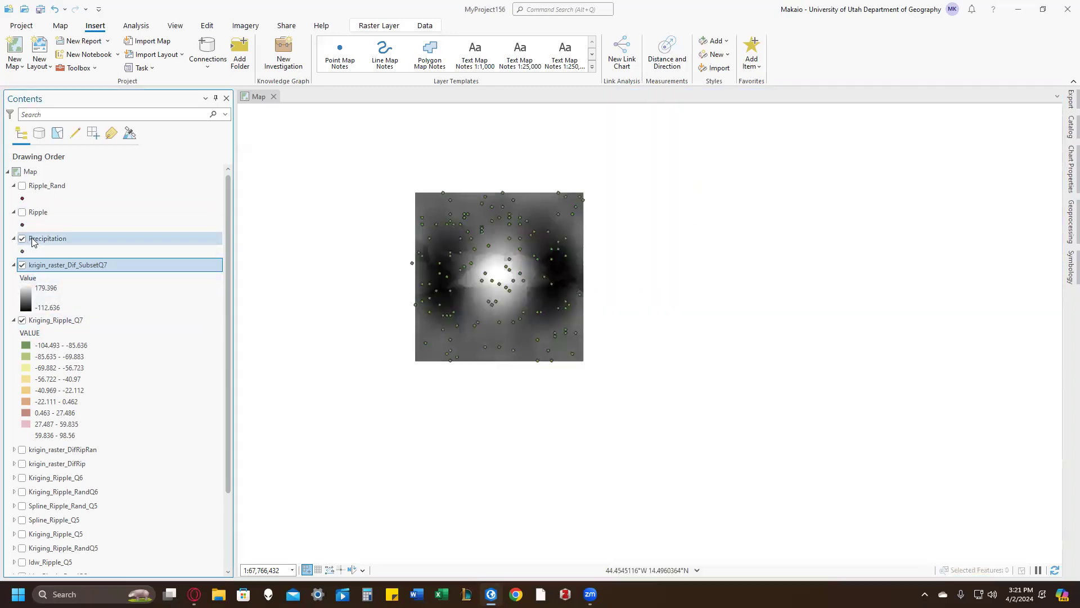
{"action": "left_click", "coordinate": [22, 265]}
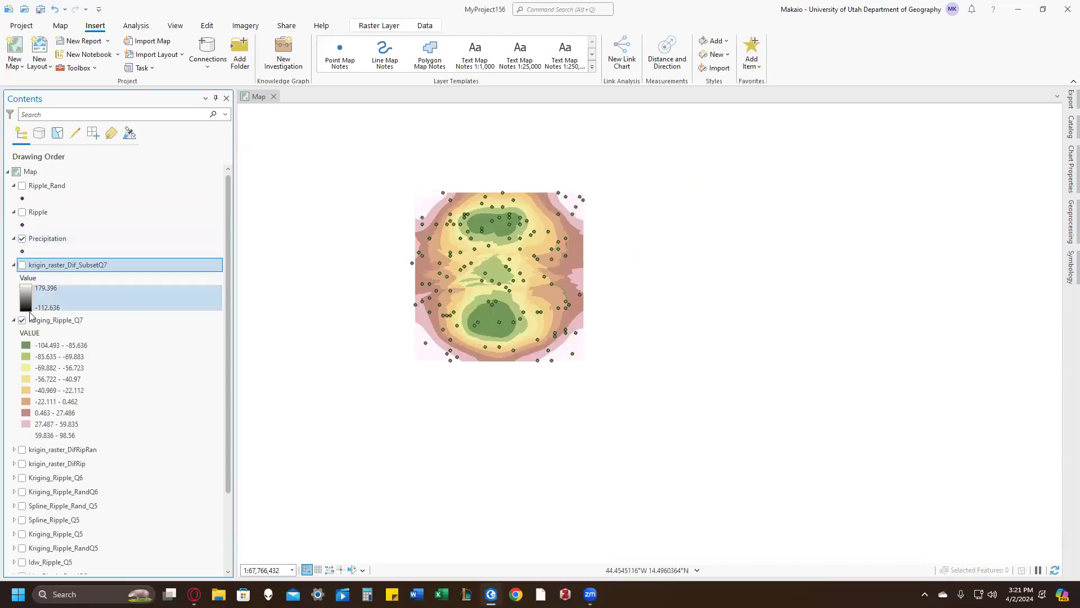
{"action": "left_click", "coordinate": [21, 320]}
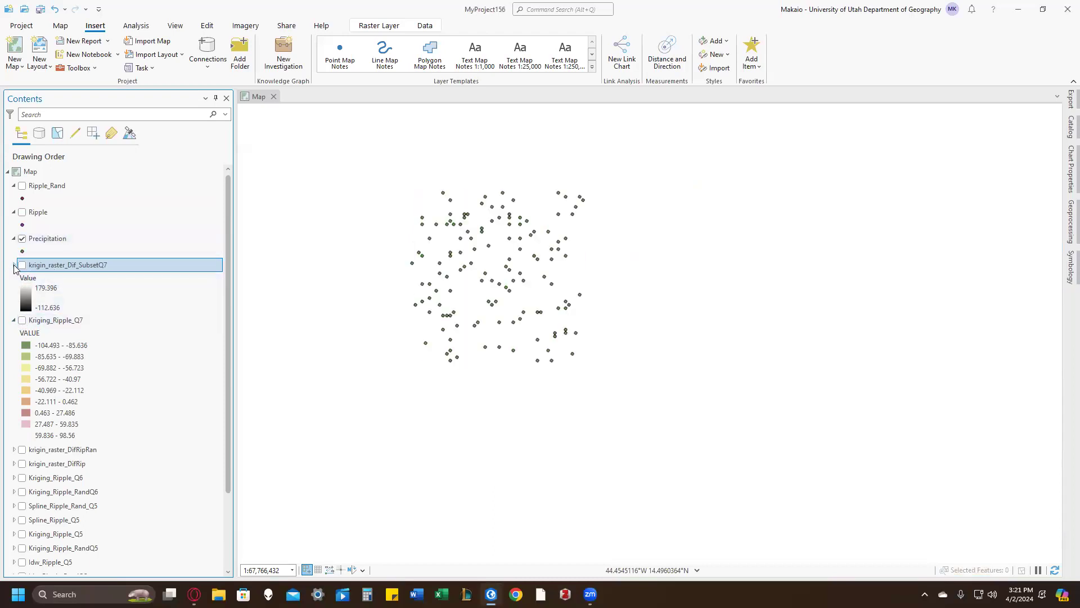
{"action": "left_click", "coordinate": [14, 265]}
{"action": "left_click", "coordinate": [14, 279]}
Step: Remove the existing definition query from the Precipitation layer so all its points are used
{"action": "right_click", "coordinate": [35, 239]}
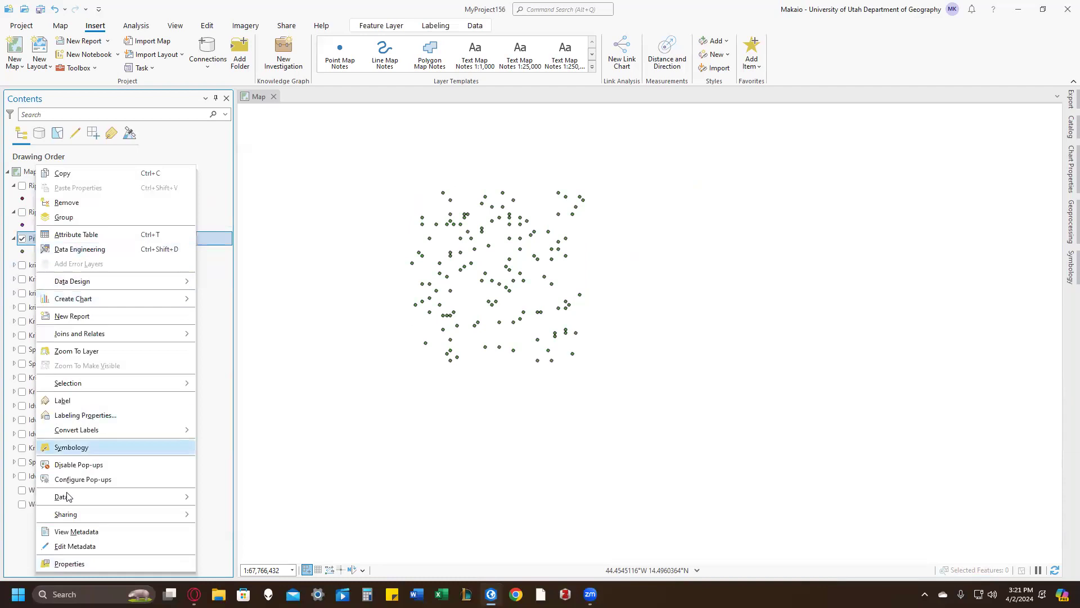
{"action": "left_click", "coordinate": [90, 565]}
{"action": "left_click", "coordinate": [434, 114]}
{"action": "left_click", "coordinate": [594, 204]}
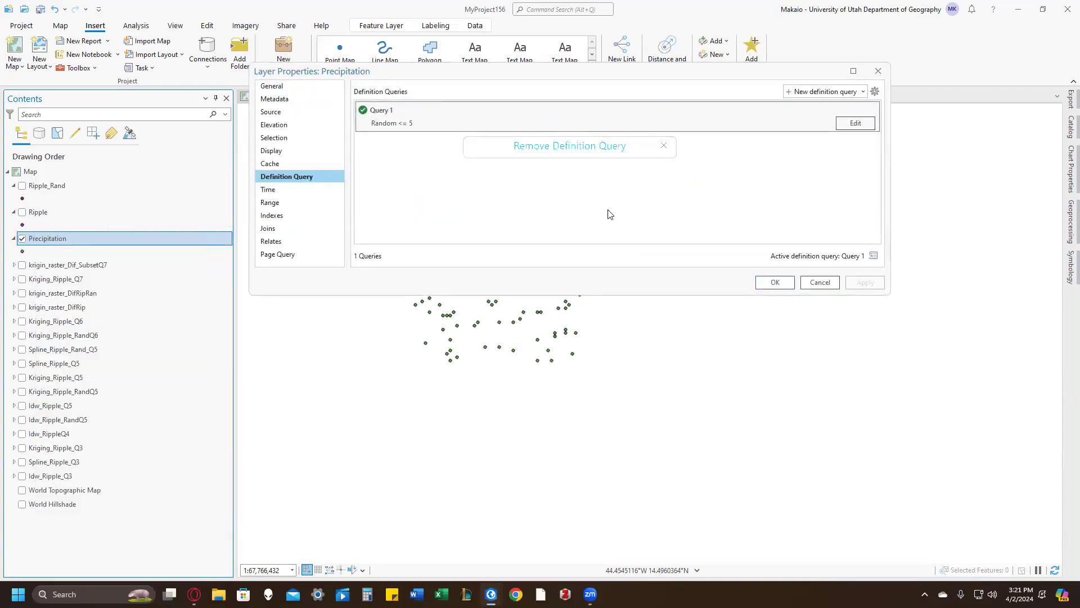
{"action": "left_click", "coordinate": [775, 283]}
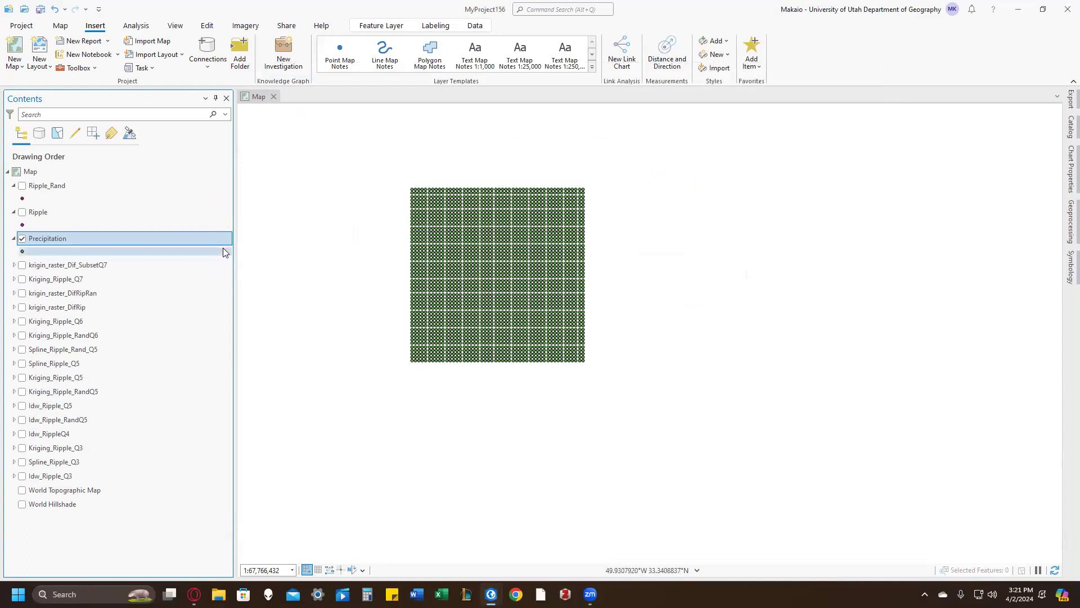
Step: Set up the Spline tool with Precipitation as the input point features and Value as the Z value field
{"action": "left_click", "coordinate": [545, 9]}
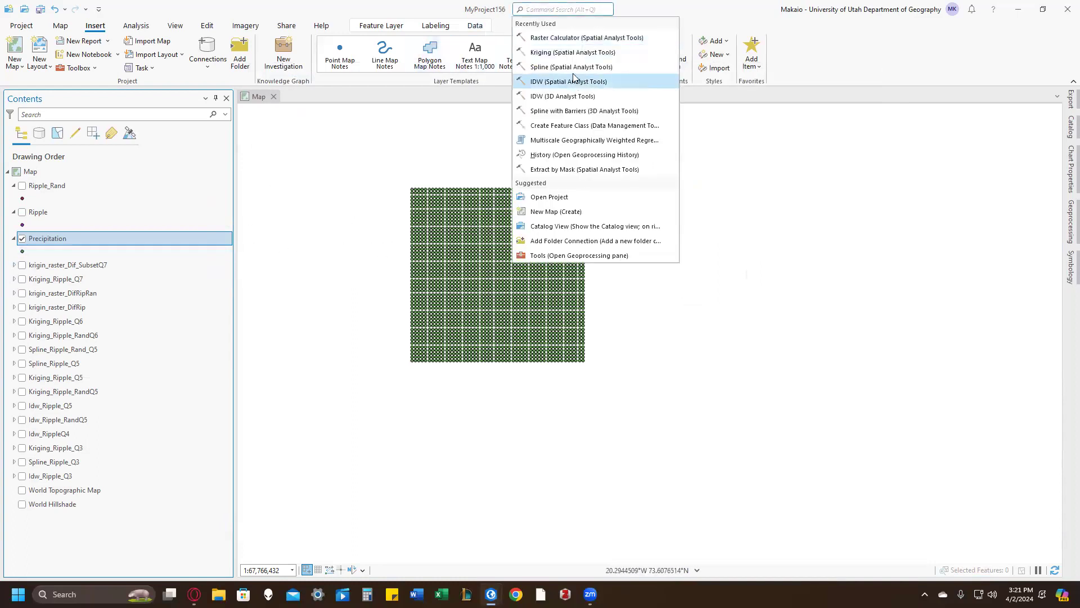
{"action": "left_click", "coordinate": [572, 67]}
{"action": "left_click", "coordinate": [1038, 162]}
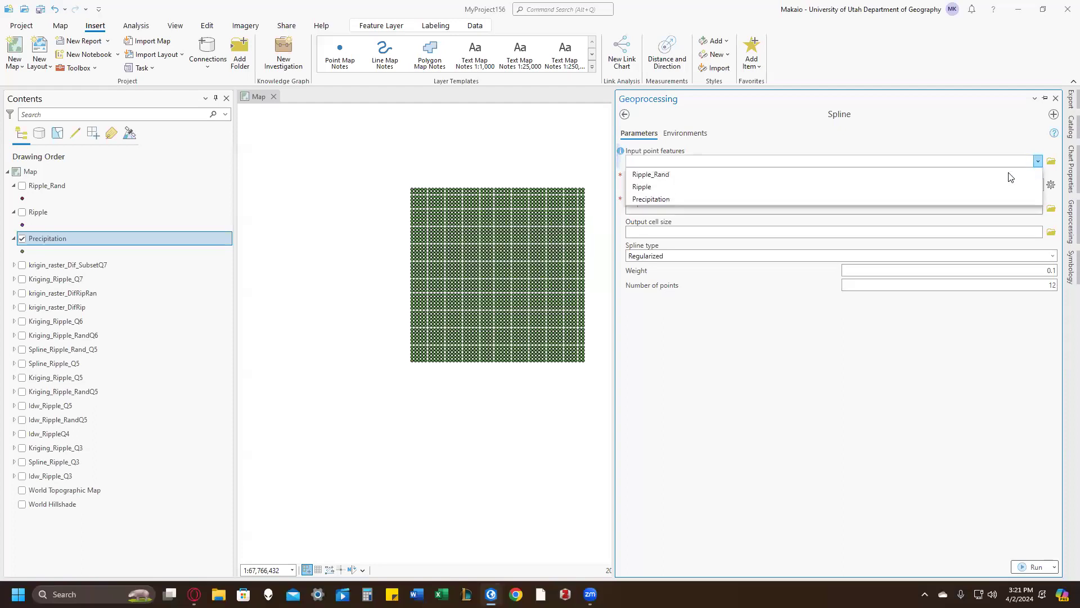
{"action": "left_click", "coordinate": [919, 199]}
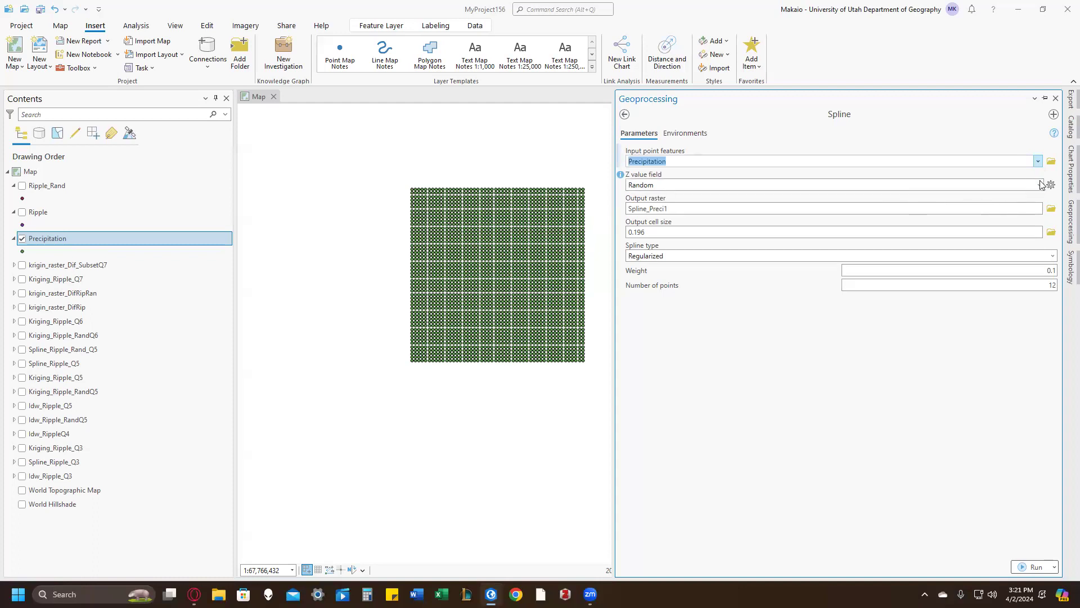
{"action": "left_click", "coordinate": [968, 186]}
{"action": "left_click", "coordinate": [946, 211]}
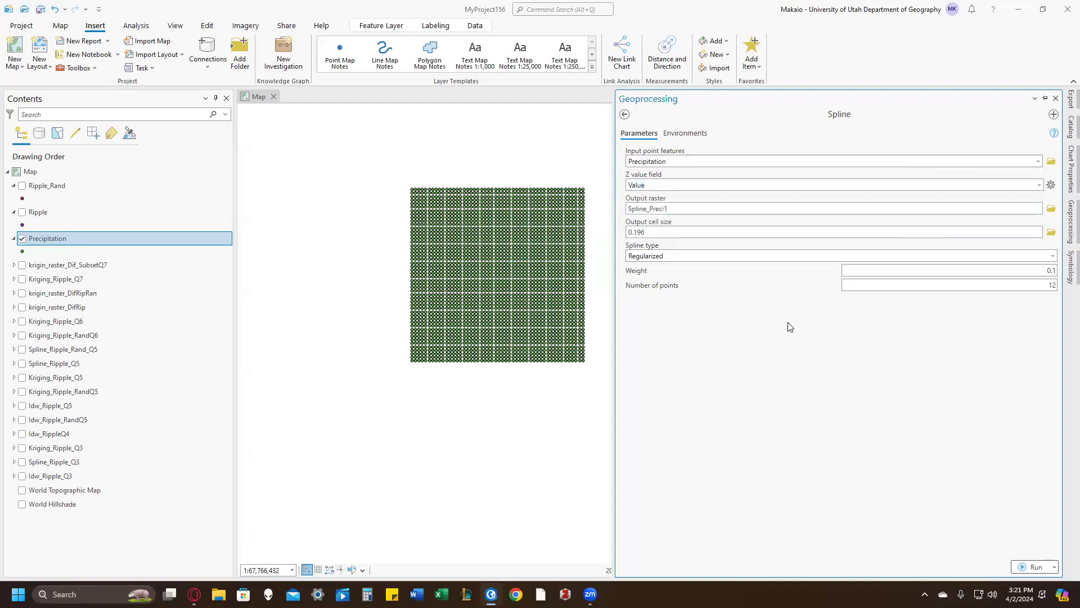
Step: Run Spline with the output raster named Spline_PrecipitationQ8 and move the result above the Precipitation layer
{"action": "left_click", "coordinate": [874, 208]}
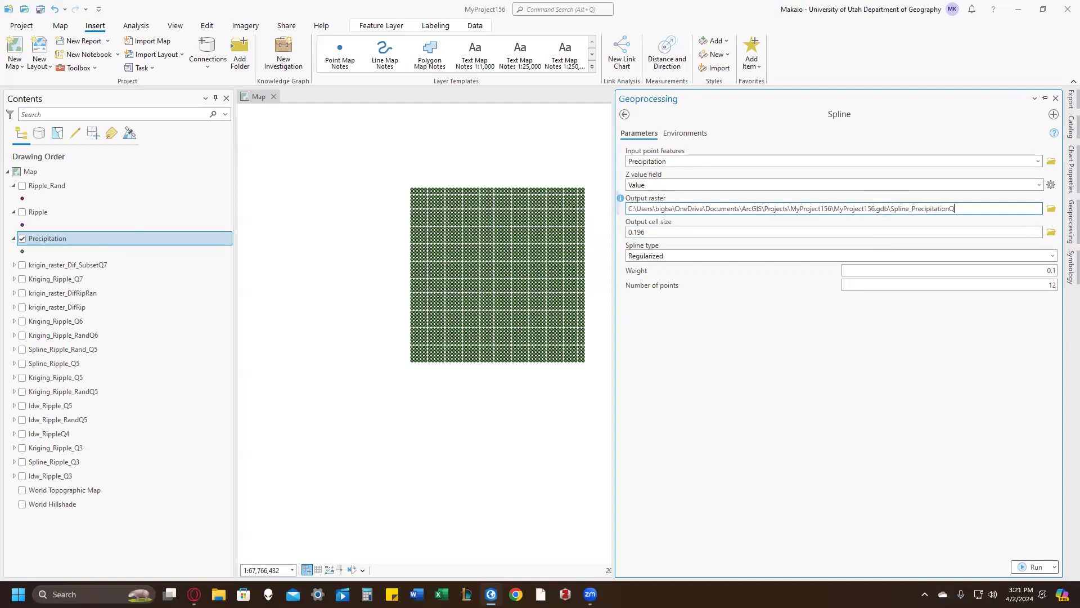
{"action": "left_click", "coordinate": [884, 361]}
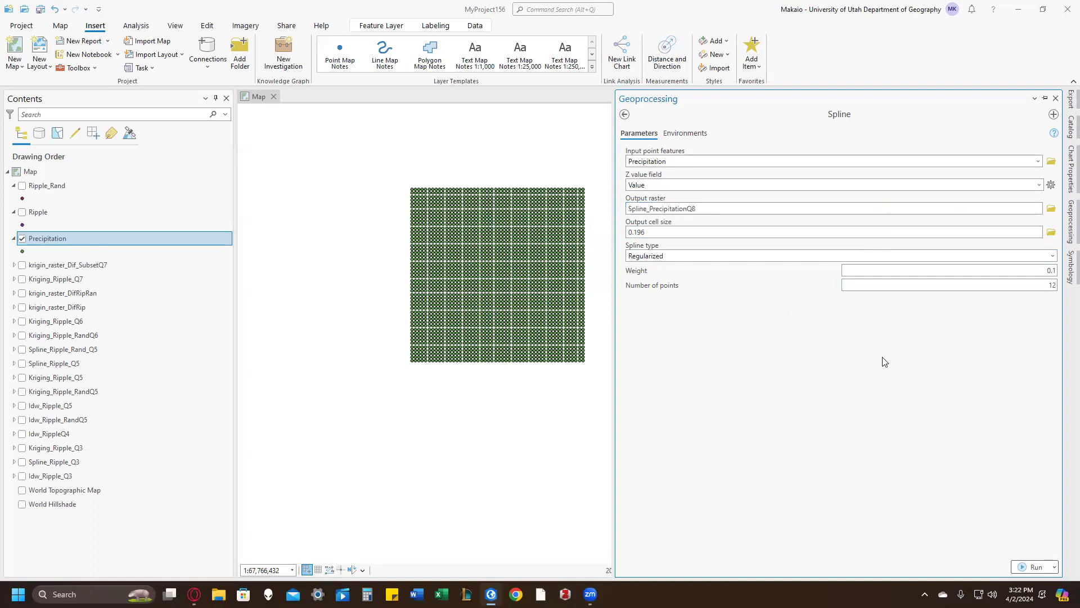
{"action": "left_click", "coordinate": [1033, 567]}
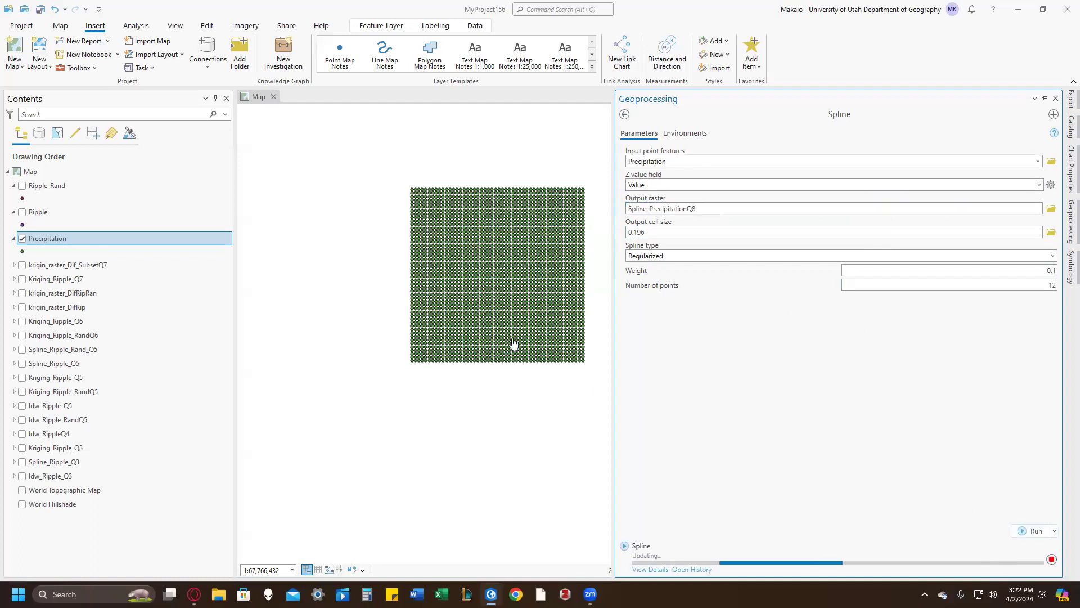
{"action": "left_click_drag", "start_coordinate": [40, 266], "coordinate": [47, 239]}
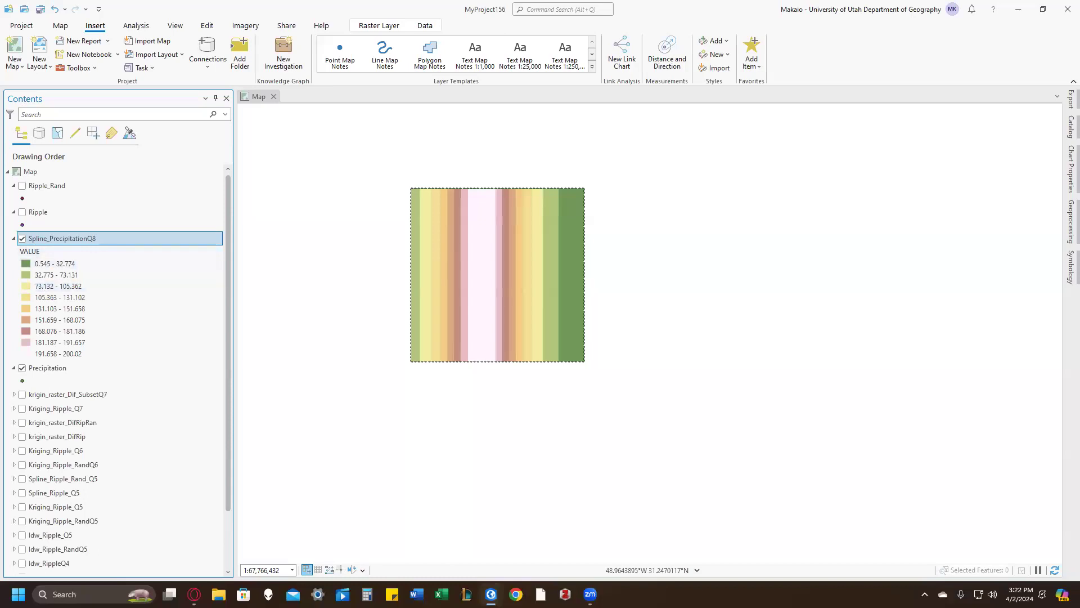
Step: Hide Spline_PrecipitationQ8 and filter Precipitation with the query (Random <= 5) AND ((Lat <= 10 OR Lat > 40) AND (Long <= 10 OR Long > 40))
{"action": "left_click", "coordinate": [22, 238]}
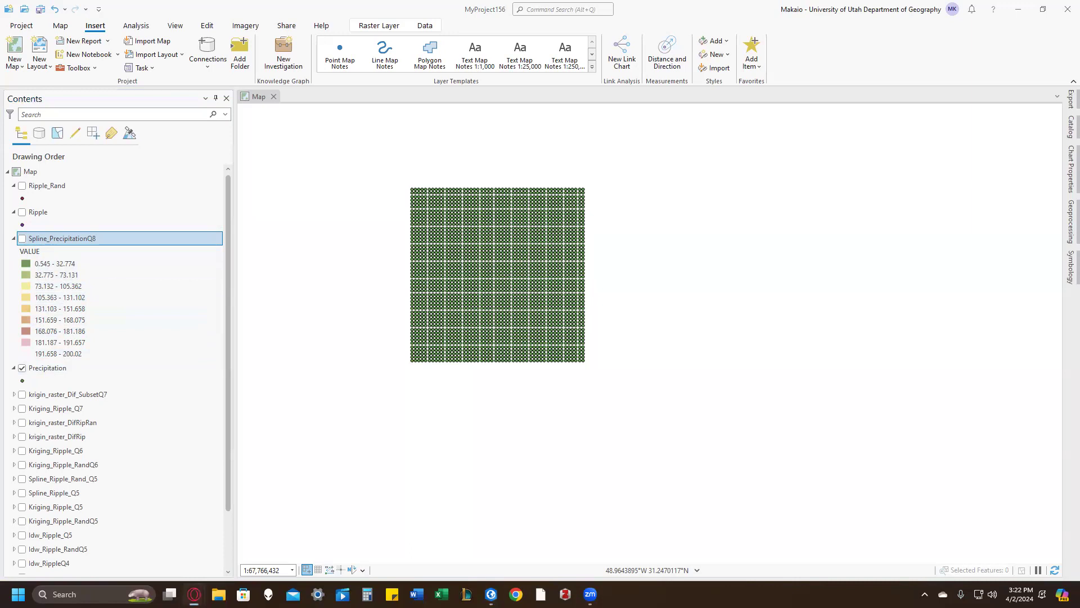
{"action": "right_click", "coordinate": [38, 211]}
{"action": "left_click", "coordinate": [29, 234]}
{"action": "right_click", "coordinate": [60, 368]}
{"action": "left_click", "coordinate": [108, 400]}
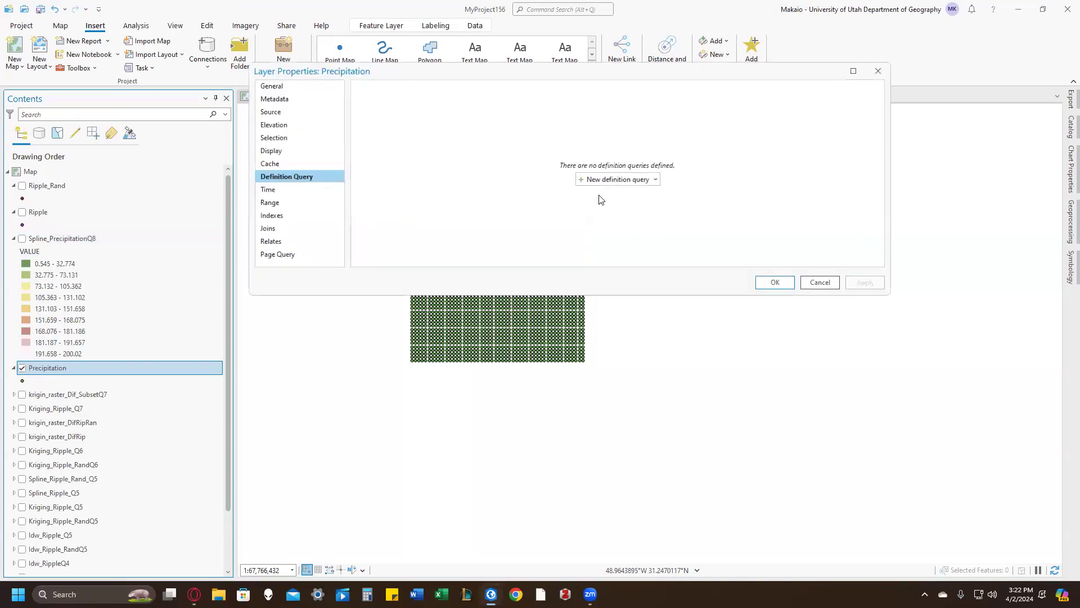
{"action": "left_click", "coordinate": [619, 179]}
{"action": "left_click", "coordinate": [869, 127]}
{"action": "type", "text": "(Random <= 5) AND ((Lat <= 10 OR Lat > 40) AND (Long <= 10 OR Long > 40))"}
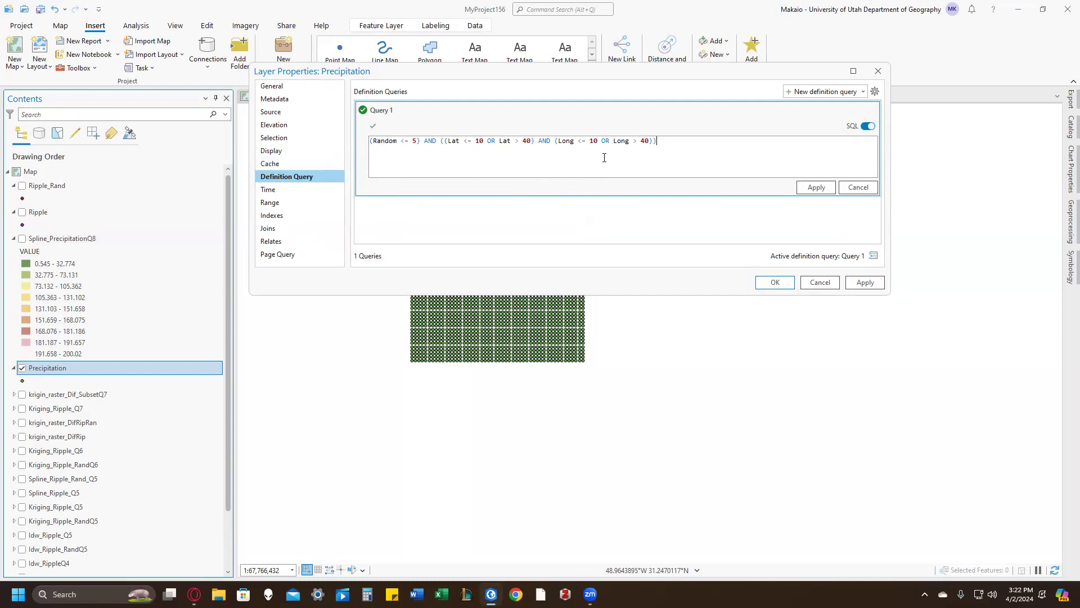
{"action": "left_click", "coordinate": [814, 187]}
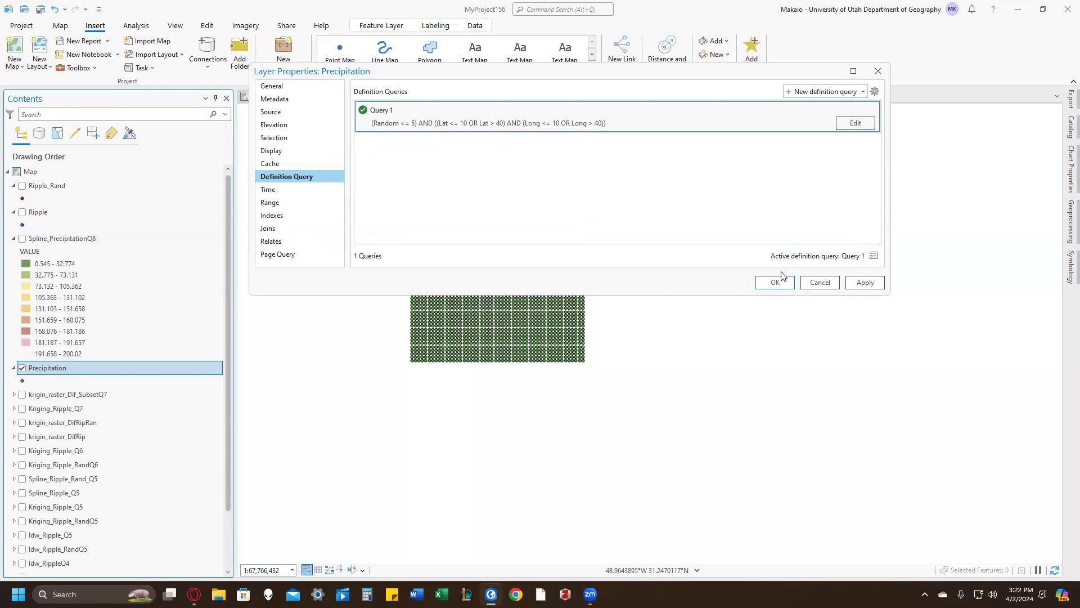
{"action": "left_click", "coordinate": [777, 281]}
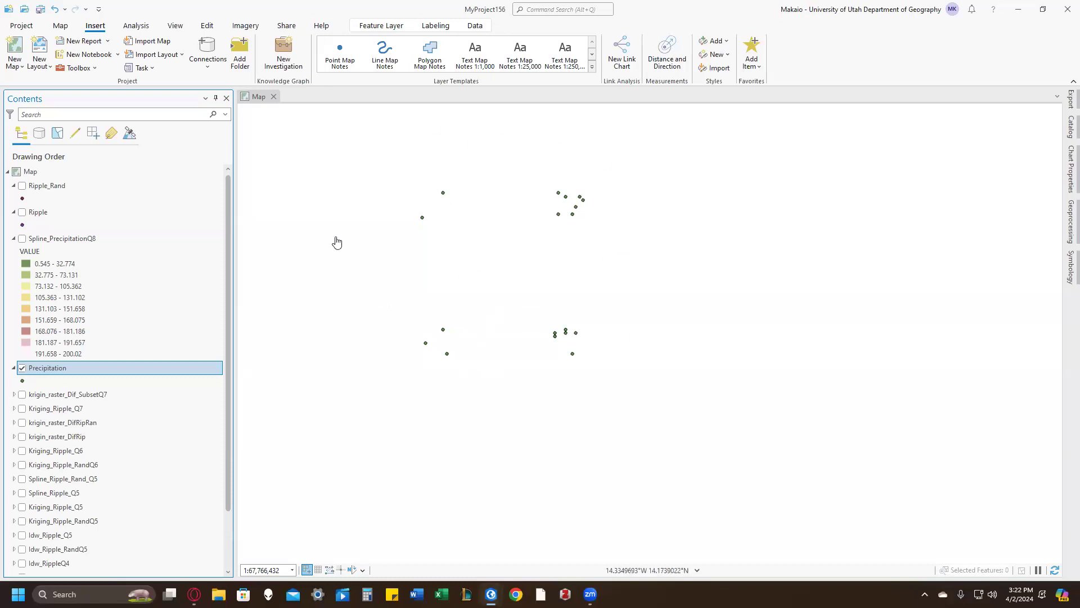
Step: Set up a new Spline run on the filtered Precipitation points with Value as the Z value field
{"action": "left_click", "coordinate": [567, 10]}
{"action": "left_click", "coordinate": [561, 39]}
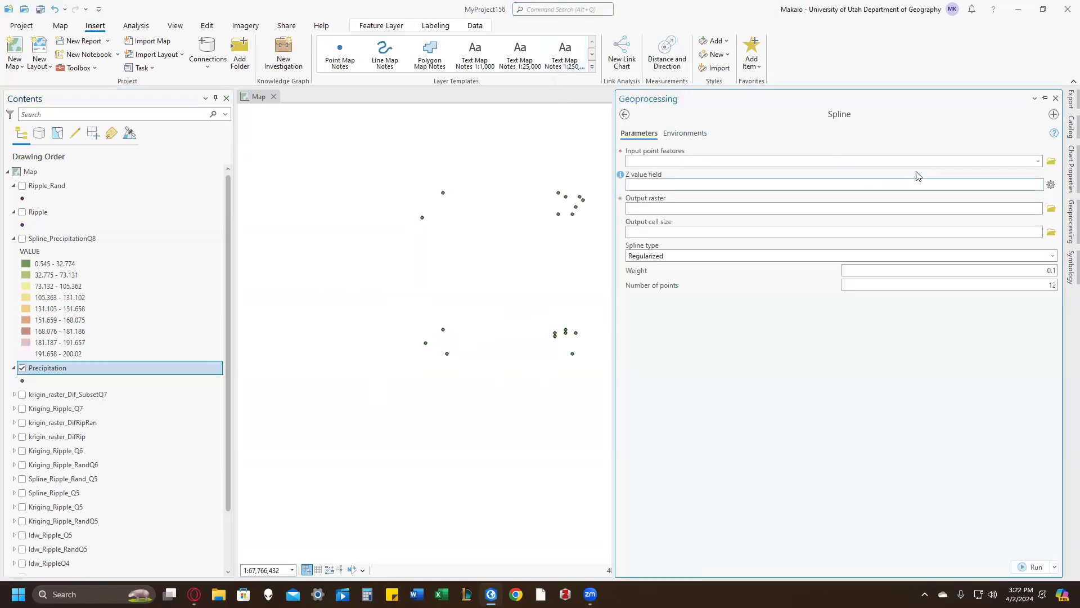
{"action": "left_click", "coordinate": [1039, 162]}
{"action": "left_click", "coordinate": [1007, 198]}
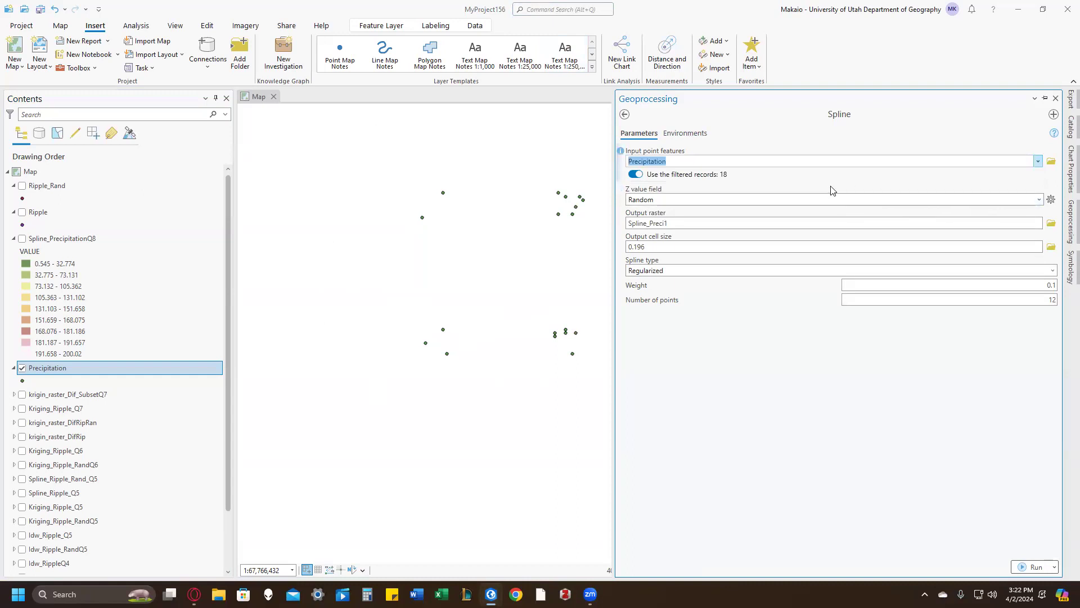
{"action": "left_click", "coordinate": [1038, 200]}
{"action": "left_click", "coordinate": [995, 219]}
Step: Name the output raster Spline_Precipitation_SuperSubset and run Spline
{"action": "left_click", "coordinate": [743, 225]}
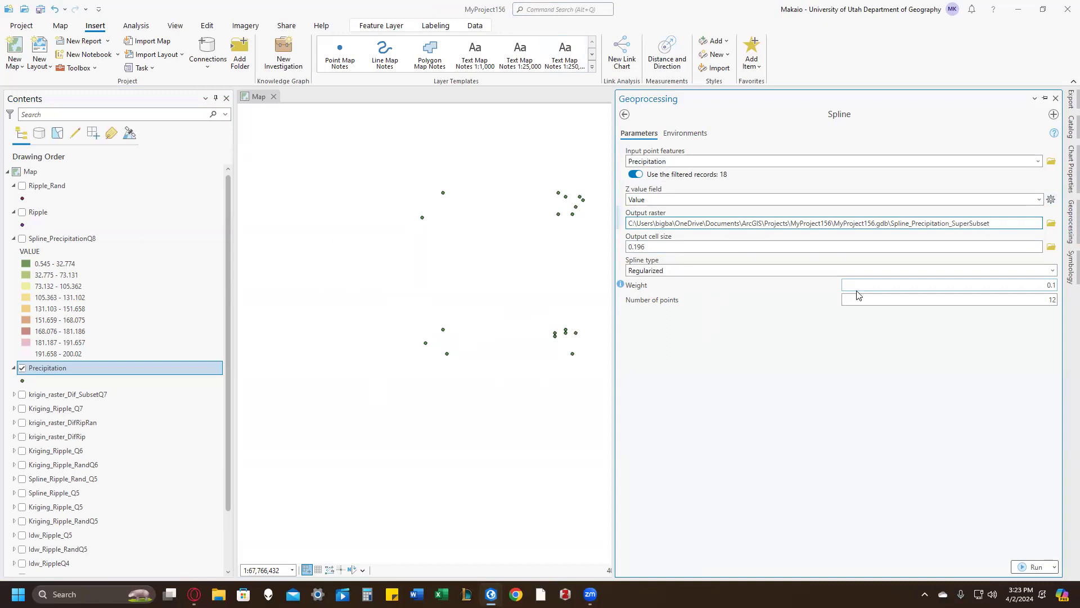
{"action": "left_click", "coordinate": [854, 403]}
{"action": "left_click", "coordinate": [1020, 594]}
{"action": "left_click", "coordinate": [748, 482]}
{"action": "left_click", "coordinate": [1033, 531]}
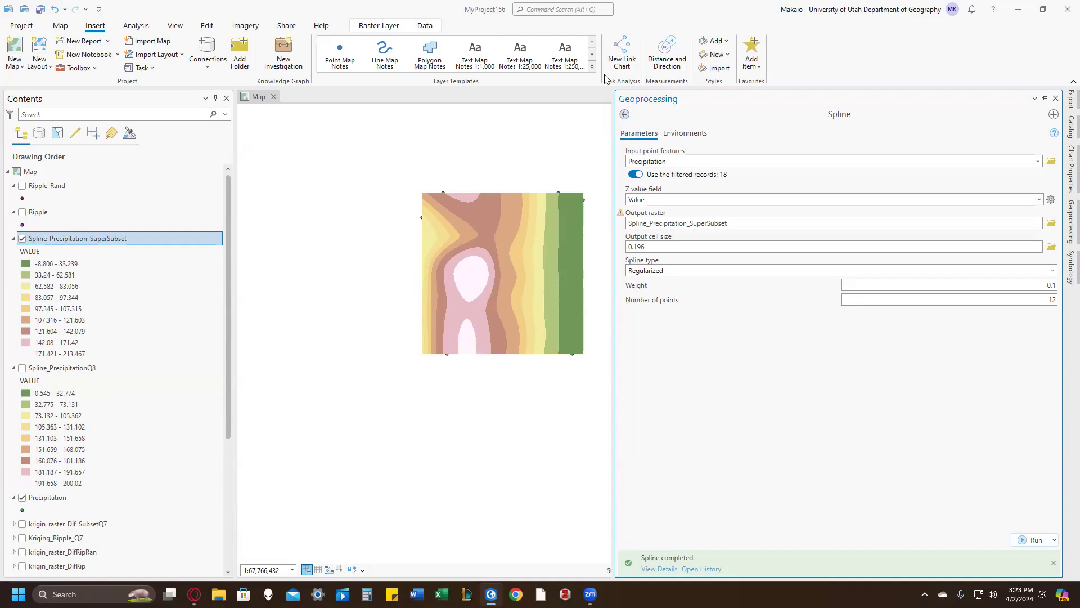
Step: Build the Raster Calculator expression "Spline_PrecipitationQ8" - "Spline_Precipitation_SuperSubset"
{"action": "left_click", "coordinate": [563, 9]}
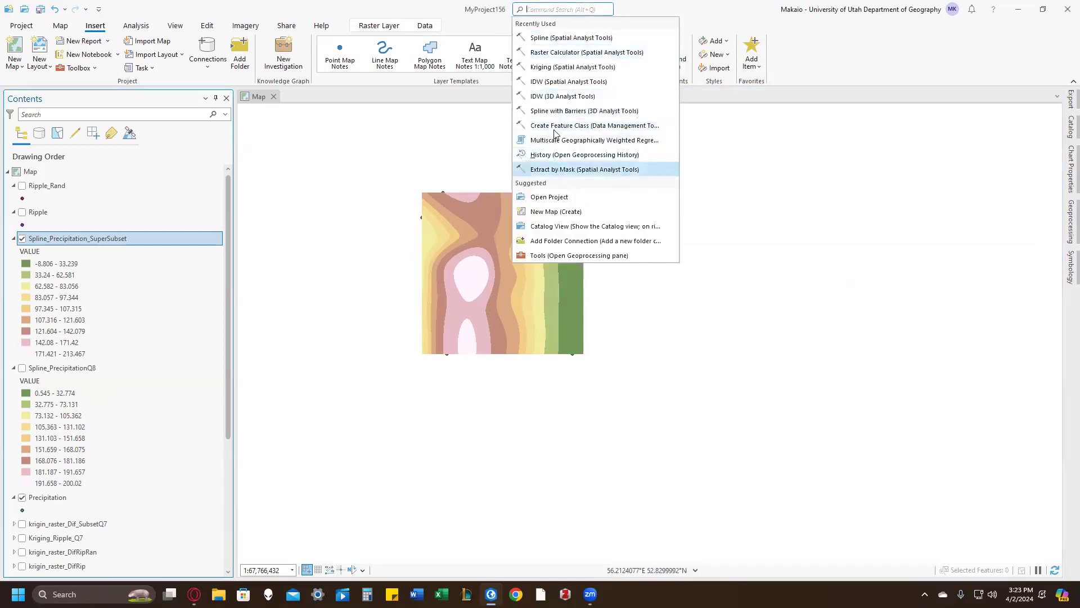
{"action": "left_click", "coordinate": [557, 53]}
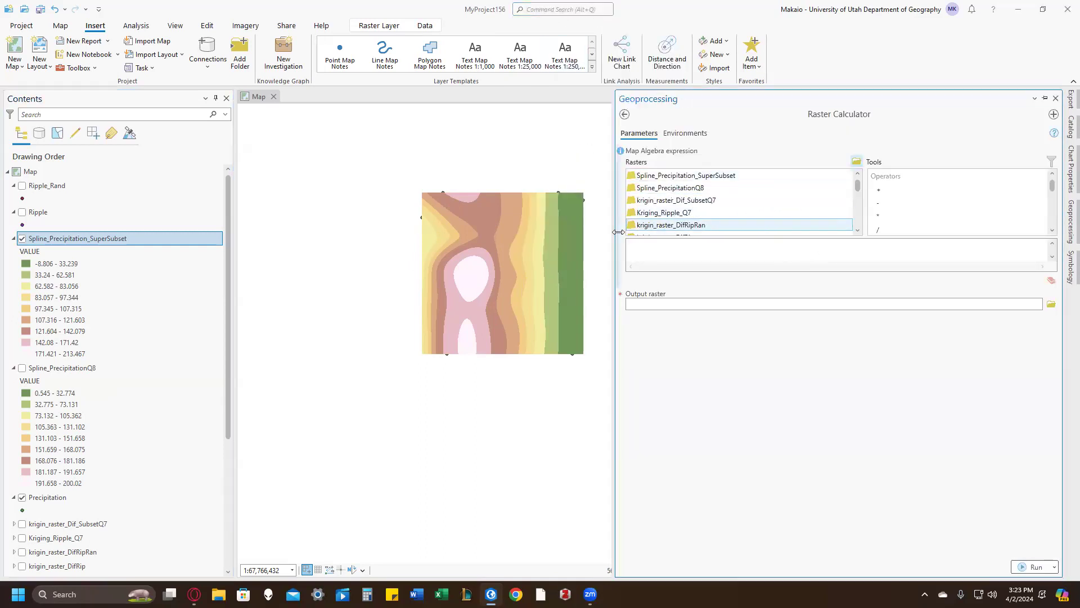
{"action": "double_click", "coordinate": [670, 188]}
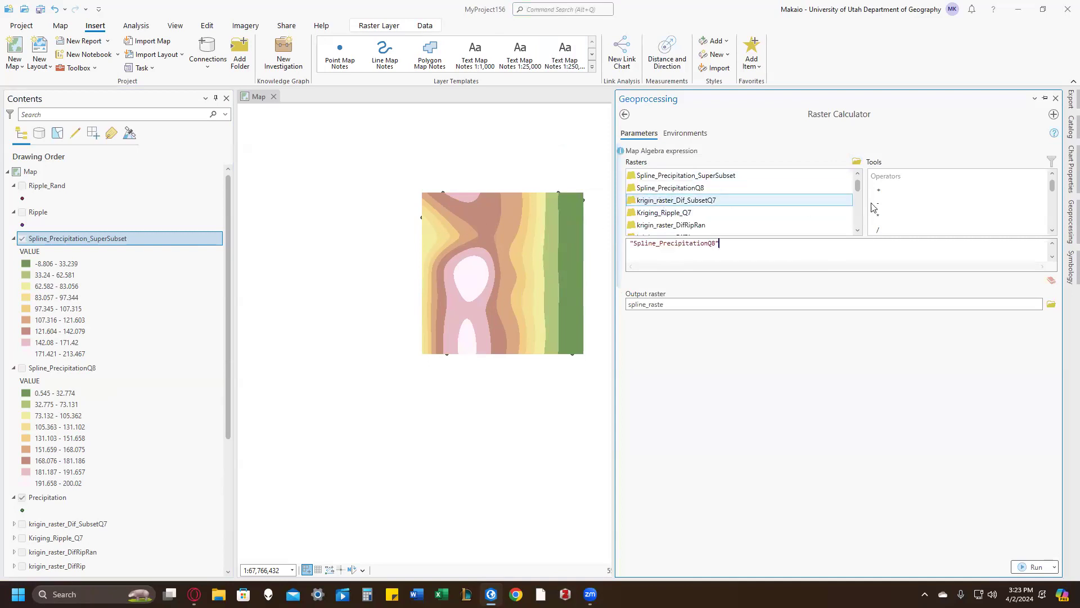
{"action": "left_click", "coordinate": [879, 203]}
{"action": "double_click", "coordinate": [760, 175]}
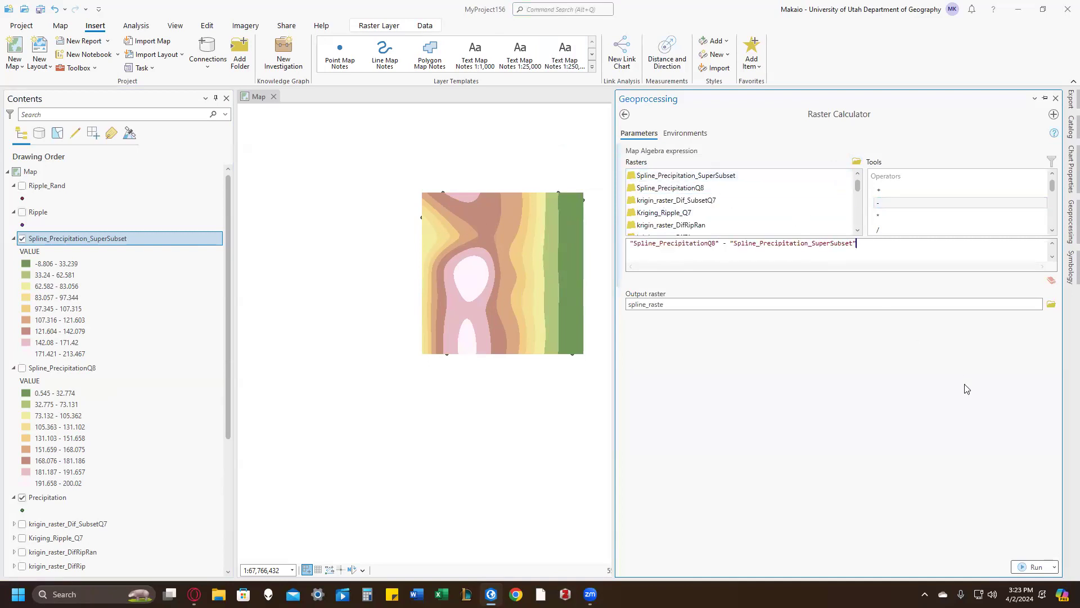
Step: Name the output raster spline_raster_SuperSub_precip and run the raster calculation
{"action": "left_click", "coordinate": [784, 308]}
{"action": "left_click", "coordinate": [930, 312]}
{"action": "left_click", "coordinate": [949, 304]}
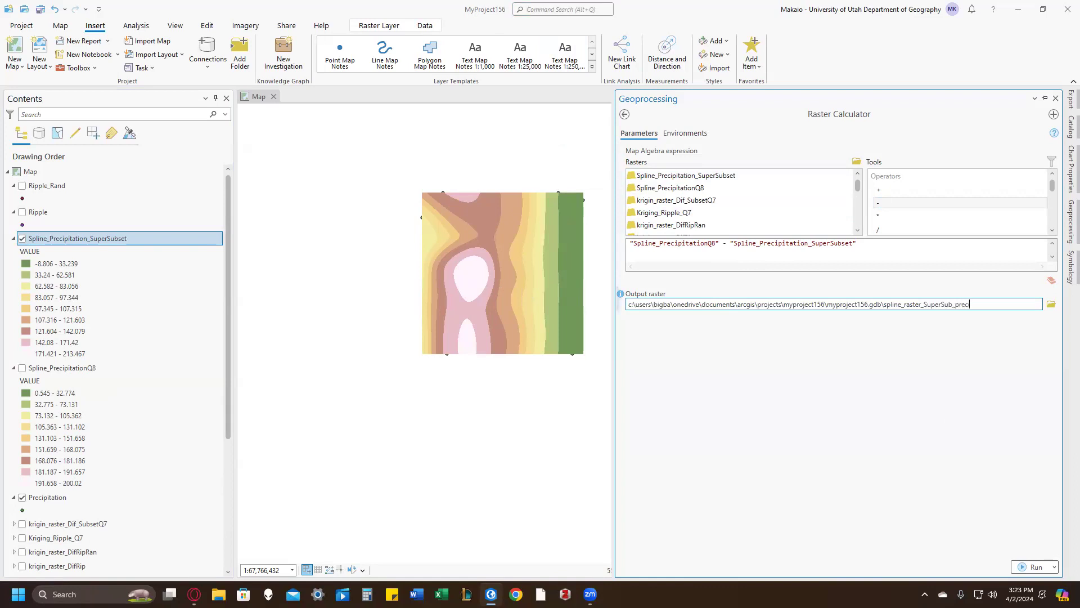
{"action": "left_click", "coordinate": [750, 442]}
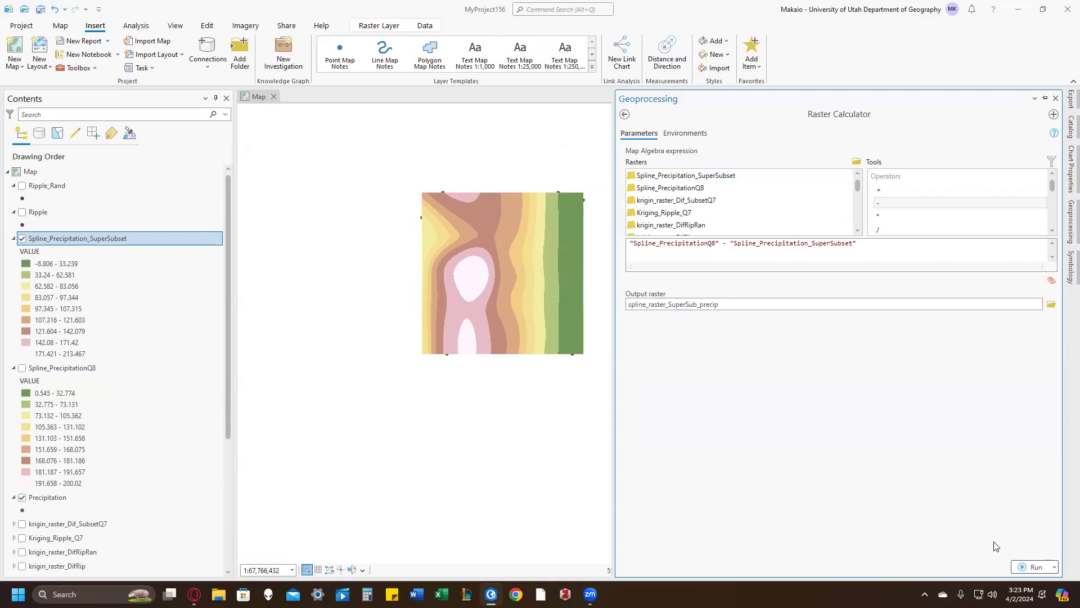
{"action": "left_click", "coordinate": [1037, 561]}
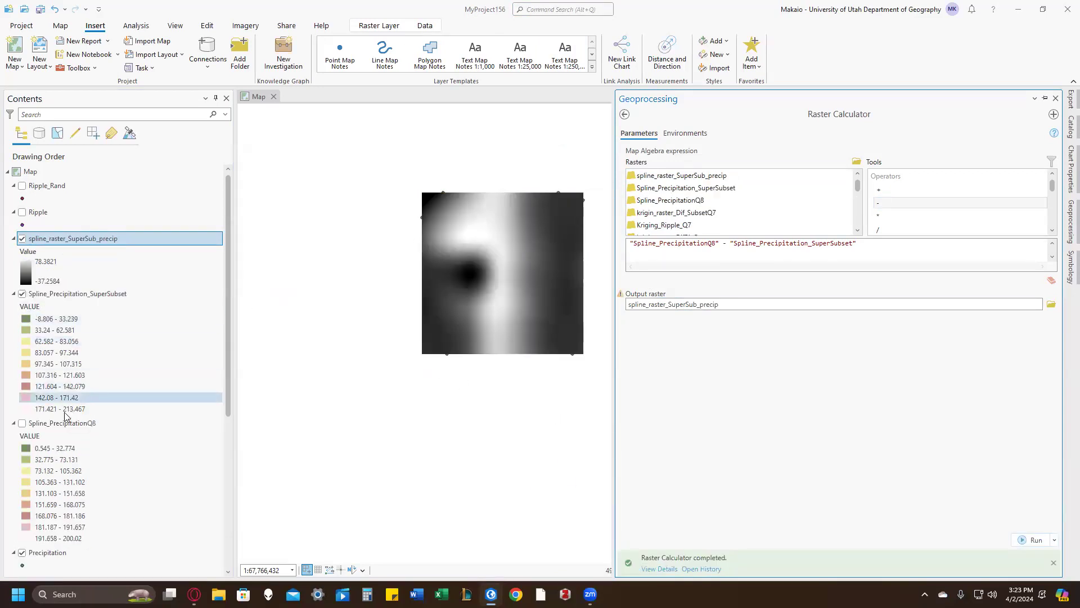
Step: Toggle the spline_raster_SuperSub_precip layer off and on to compare it with the Spline_Precipitation_SuperSubset surface beneath
{"action": "scroll", "coordinate": [63, 411], "scroll_direction": "down", "scroll_amount": 2}
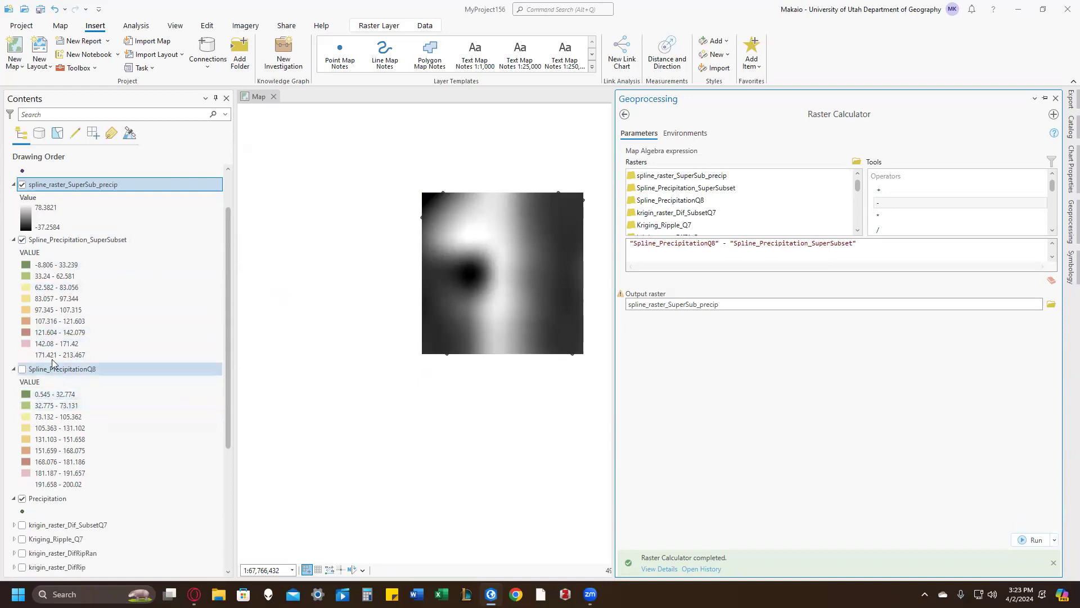
{"action": "left_click", "coordinate": [22, 184]}
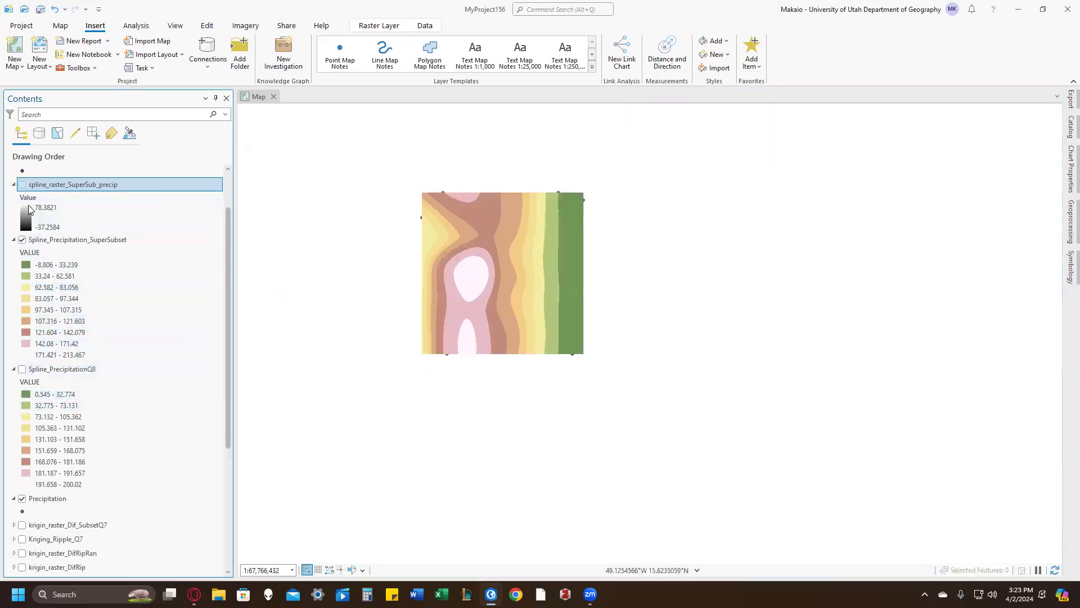
{"action": "scroll", "coordinate": [45, 226], "scroll_direction": "up", "scroll_amount": 2}
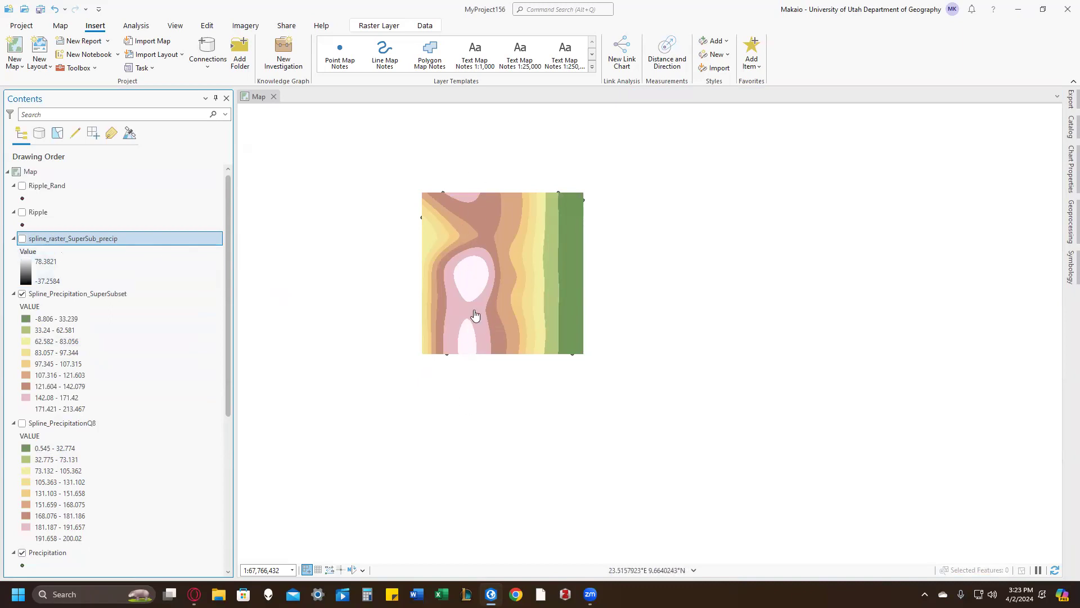
{"action": "left_click", "coordinate": [21, 238]}
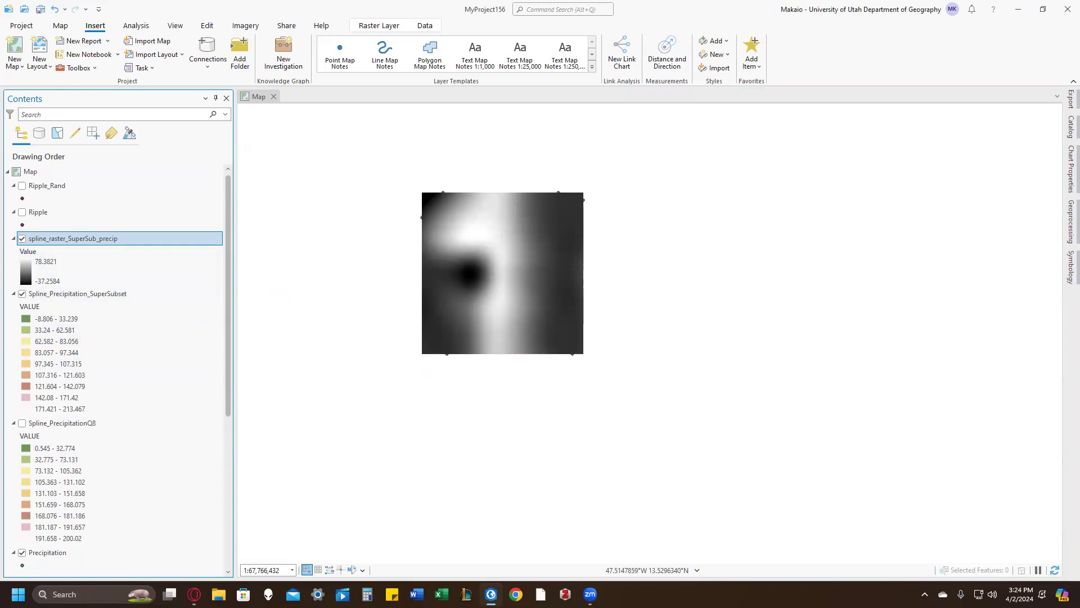
Step: Switch to the Lab 10 assignment PDF in the browser, review the Deliverables list, and return to the ArcGIS Pro map
{"action": "key", "text": "alt+Tab"}
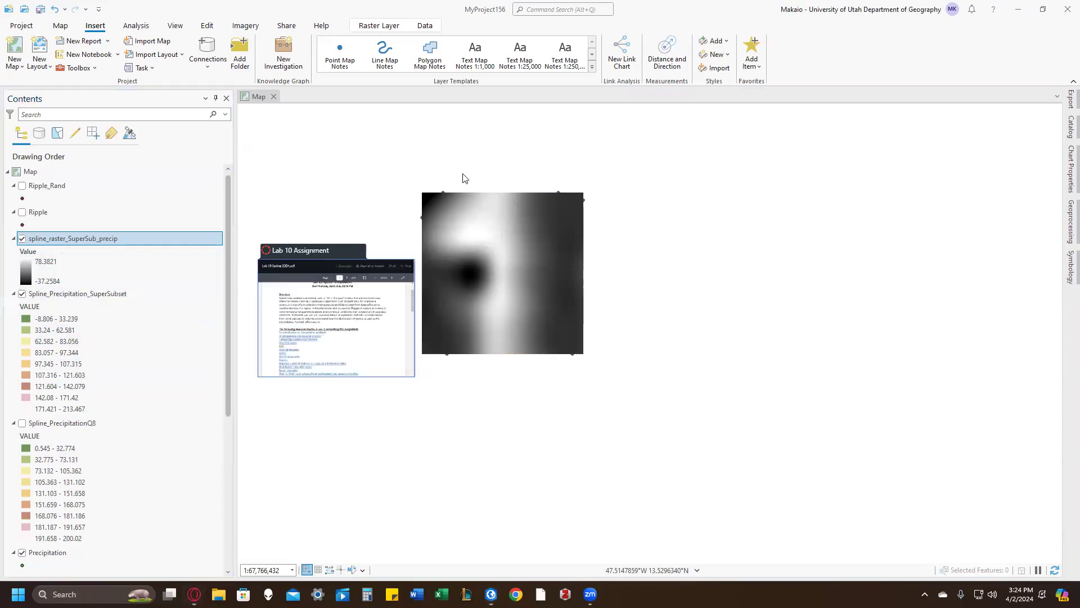
{"action": "scroll", "coordinate": [411, 311], "scroll_direction": "down", "scroll_amount": 1}
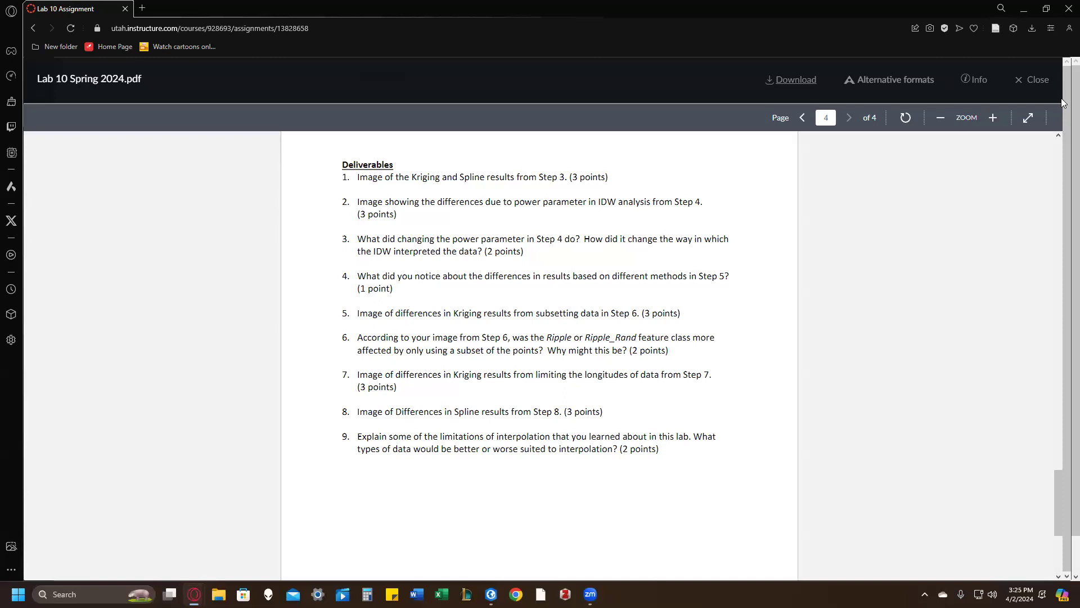
{"action": "left_click", "coordinate": [1035, 15]}
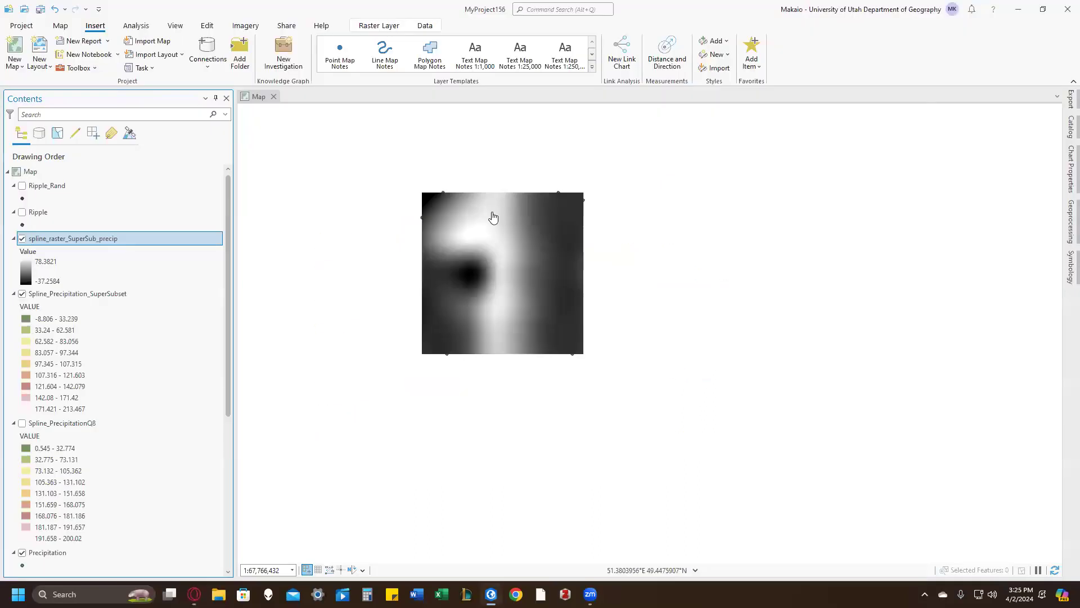